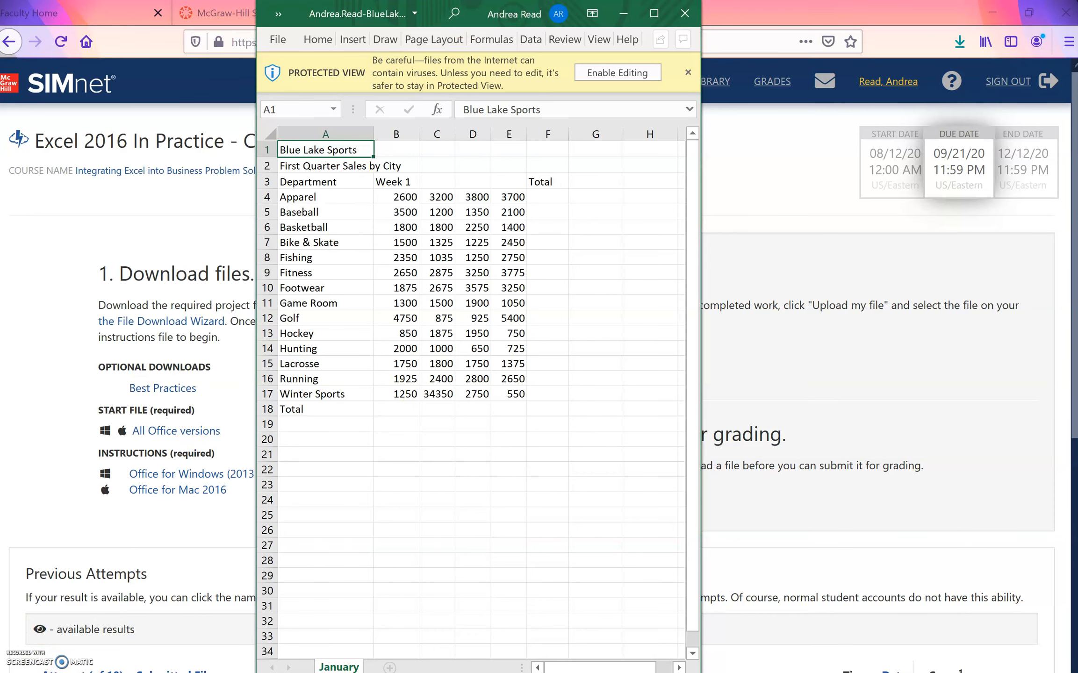
# - Enable editing of the workbook and save it as Project 1.4 in the Wilm U folder on USB DISK (D:)
pyautogui.click(654, 13)
pyautogui.click(648, 64)
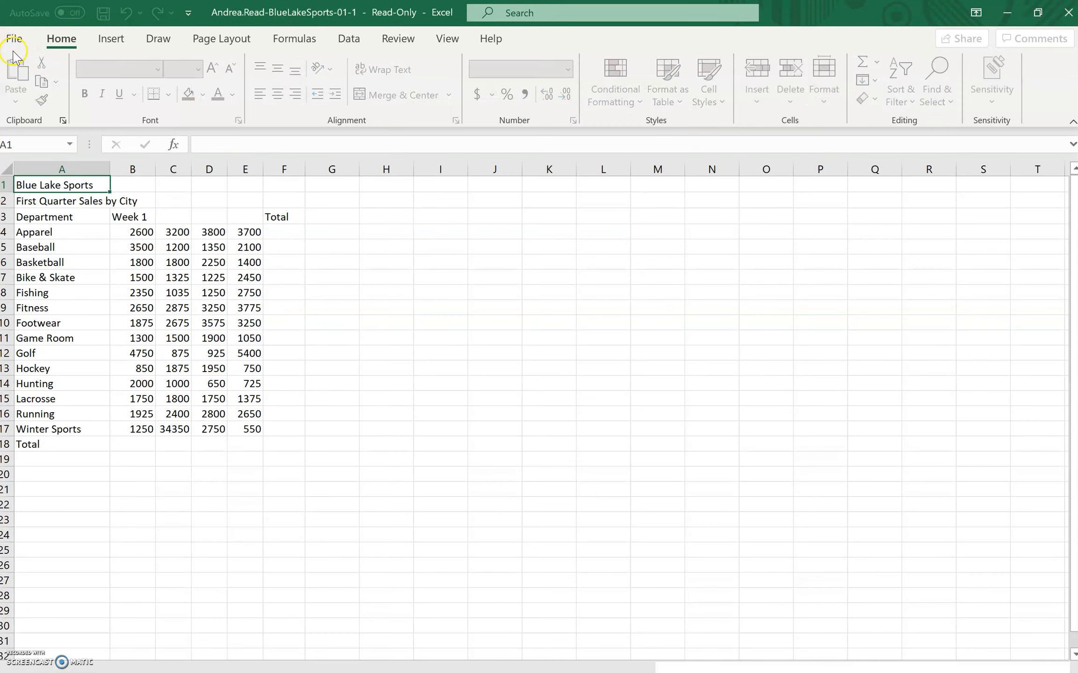
pyautogui.click(14, 39)
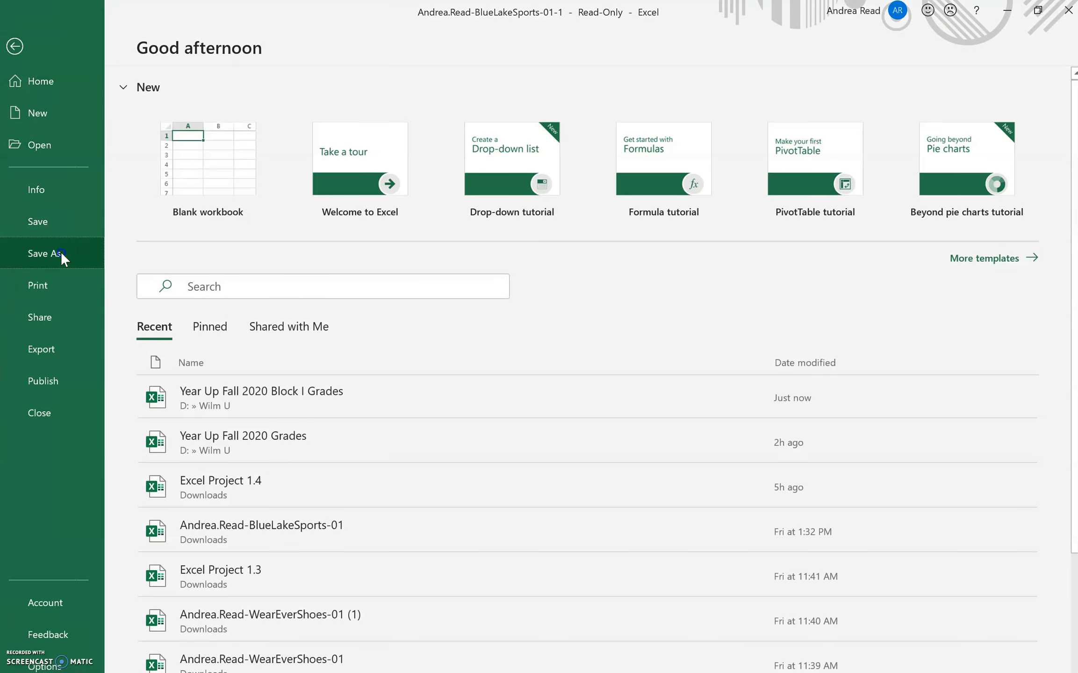
pyautogui.click(61, 252)
pyautogui.click(238, 414)
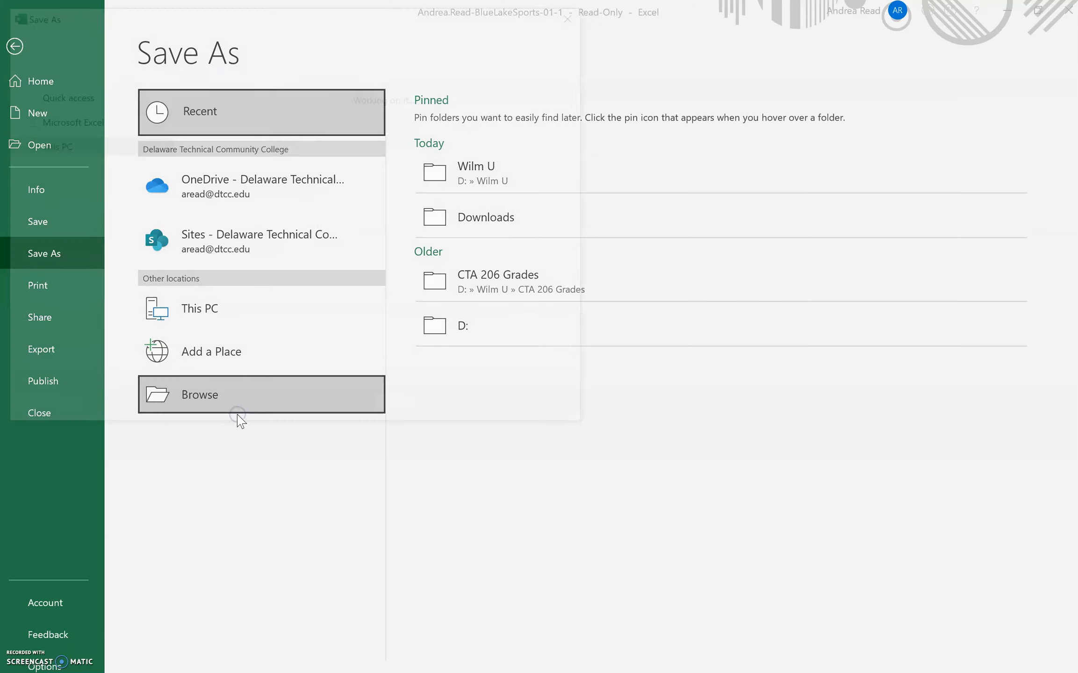
pyautogui.moveTo(164, 187); pyautogui.dragTo(156, 258)
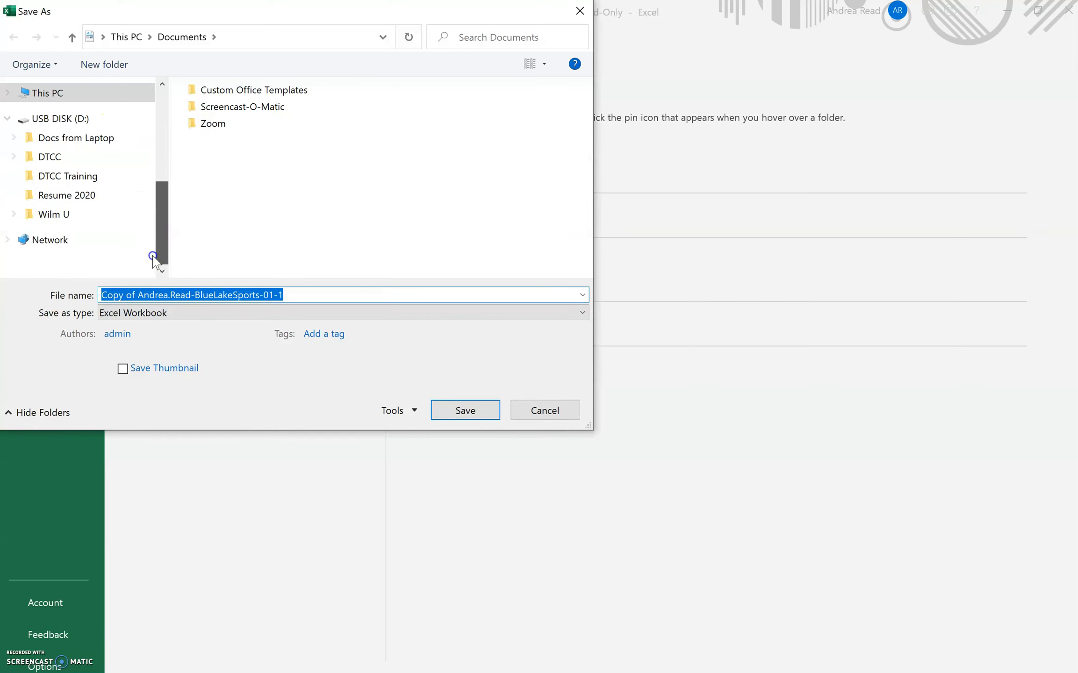
pyautogui.click(64, 214)
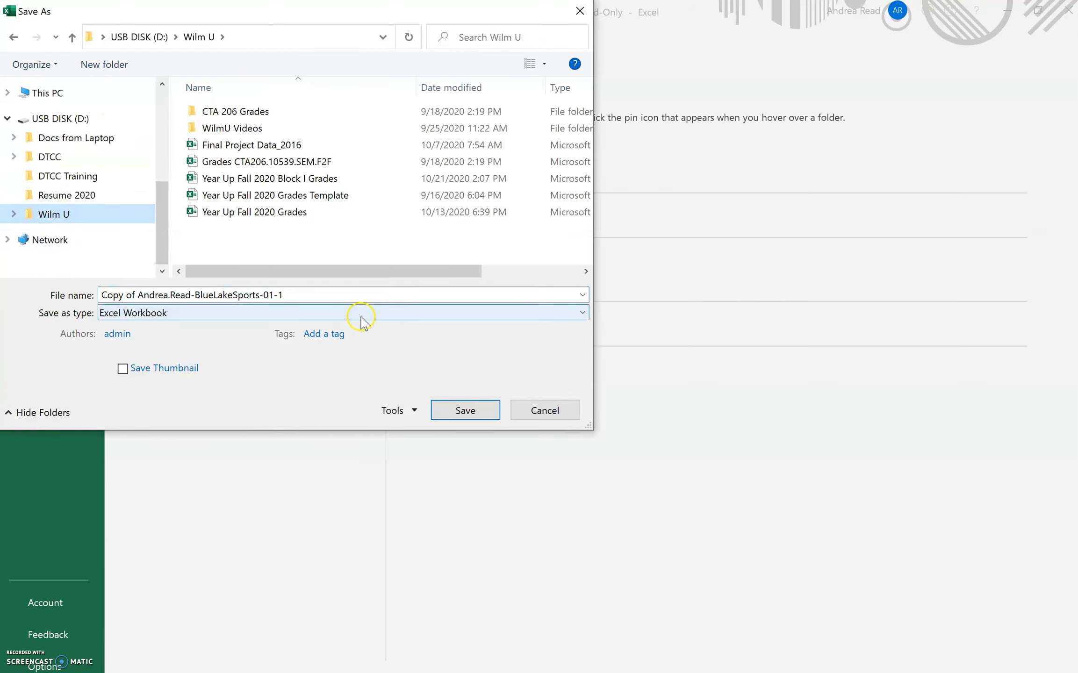
pyautogui.write('Project 1.')
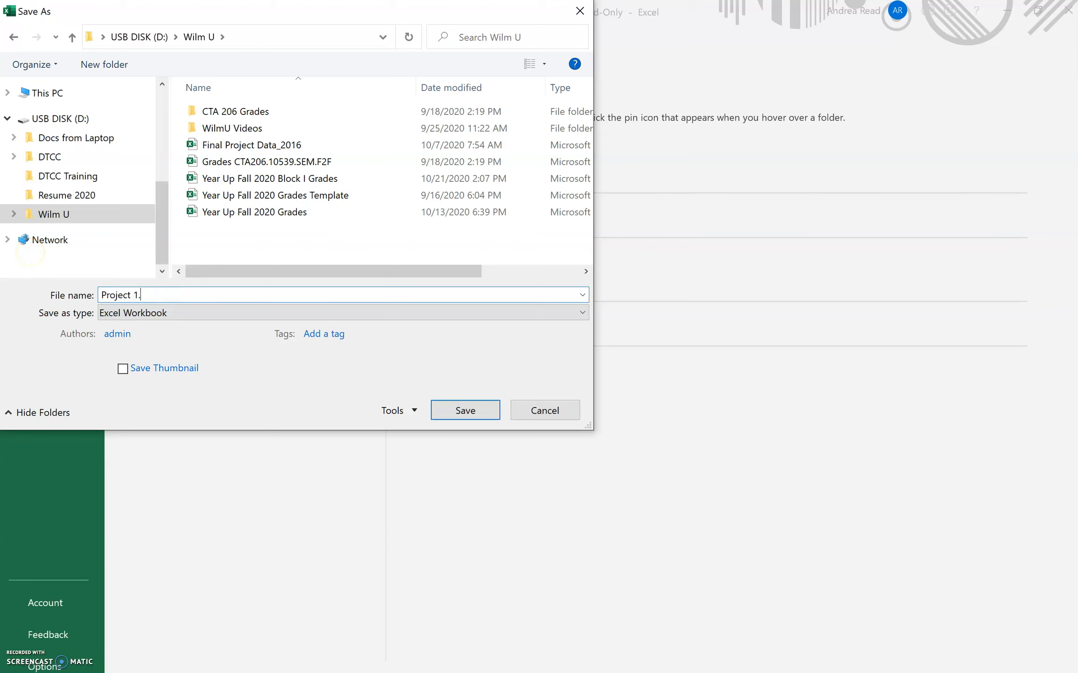
pyautogui.click(474, 411)
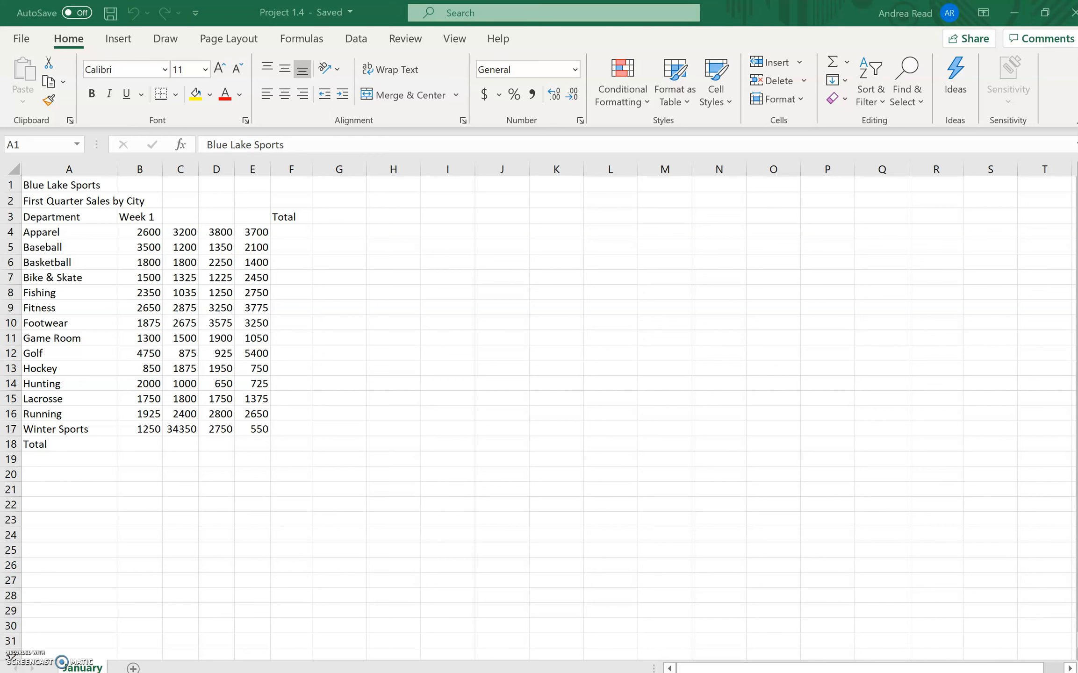
# - Apply the Slice theme to the workbook
pyautogui.click(230, 28)
pyautogui.click(229, 37)
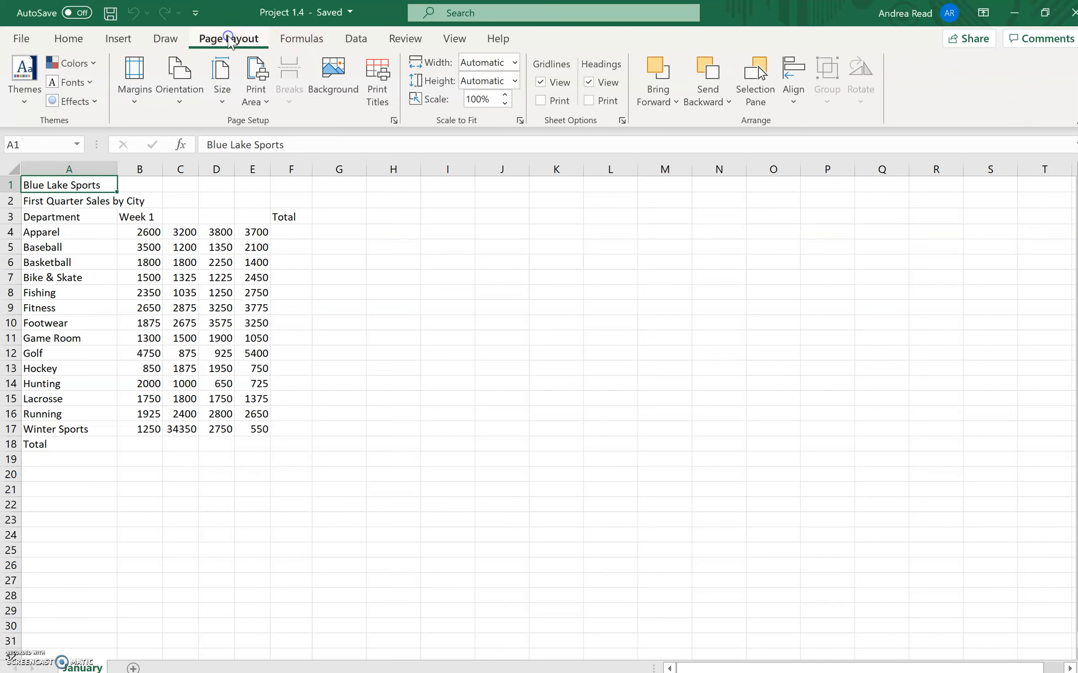
pyautogui.click(22, 102)
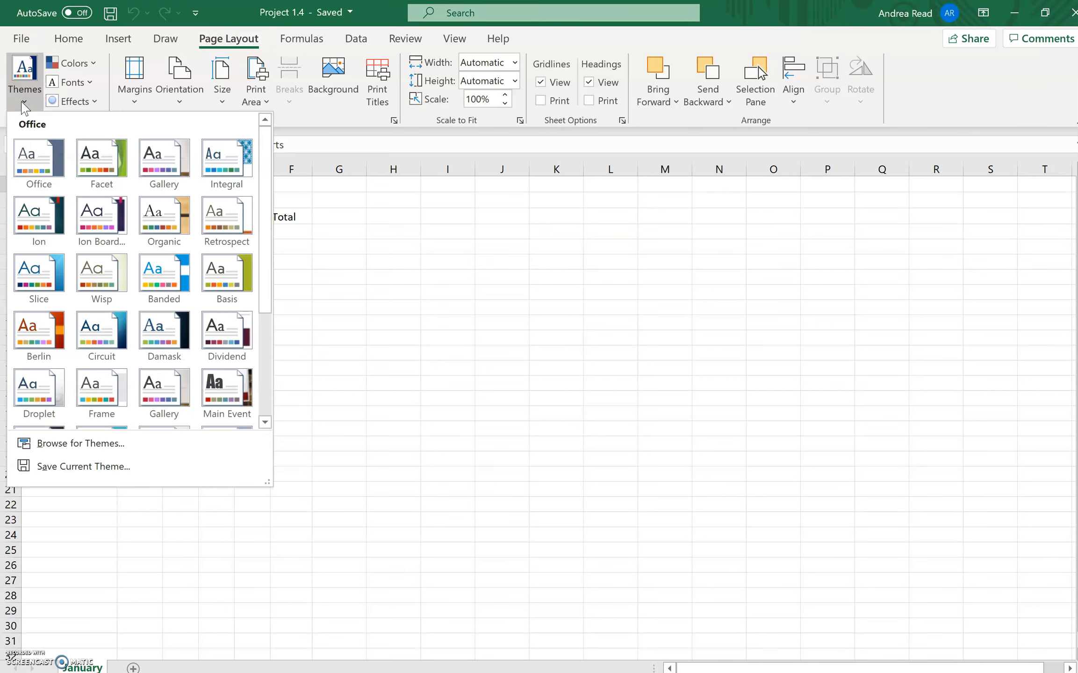
pyautogui.click(217, 158)
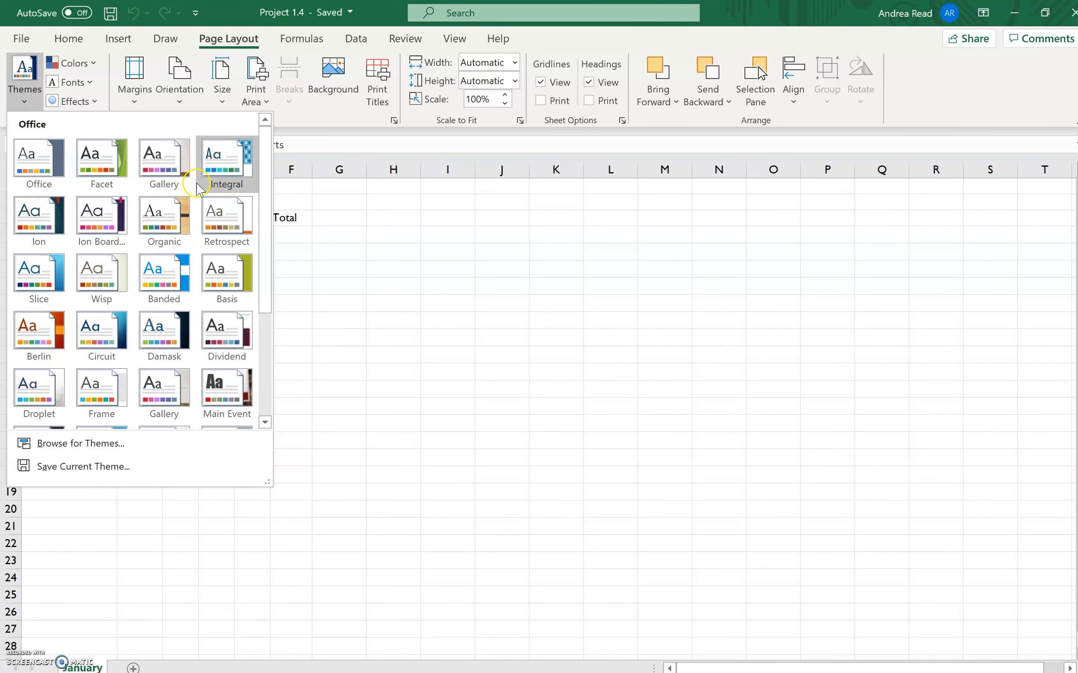
pyautogui.click(37, 268)
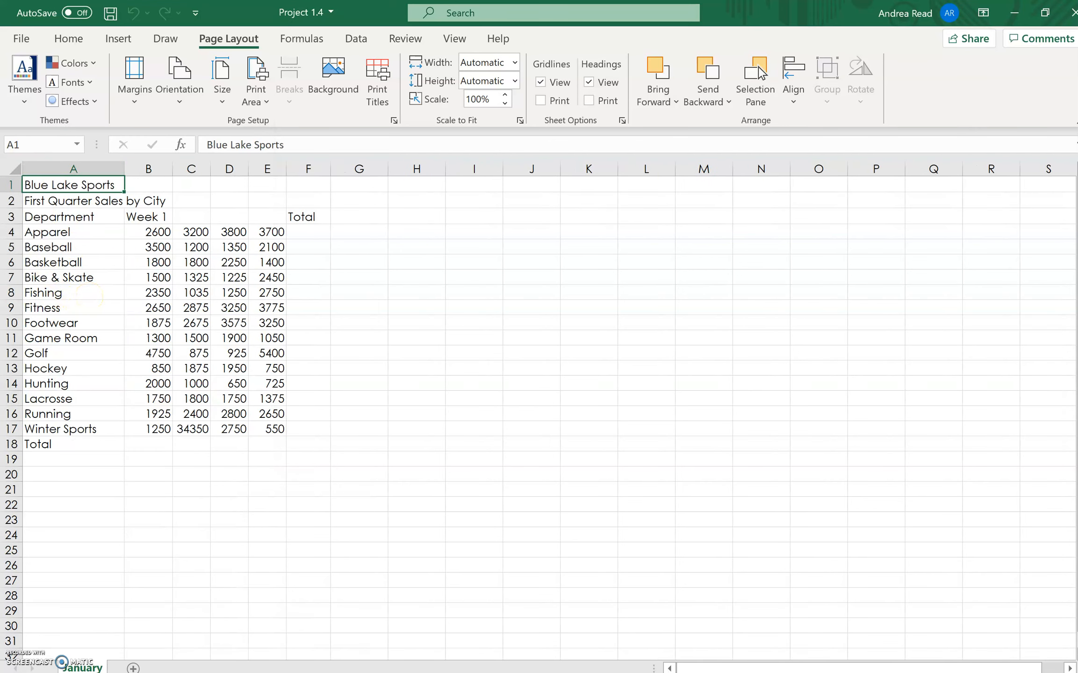
pyautogui.click(23, 100)
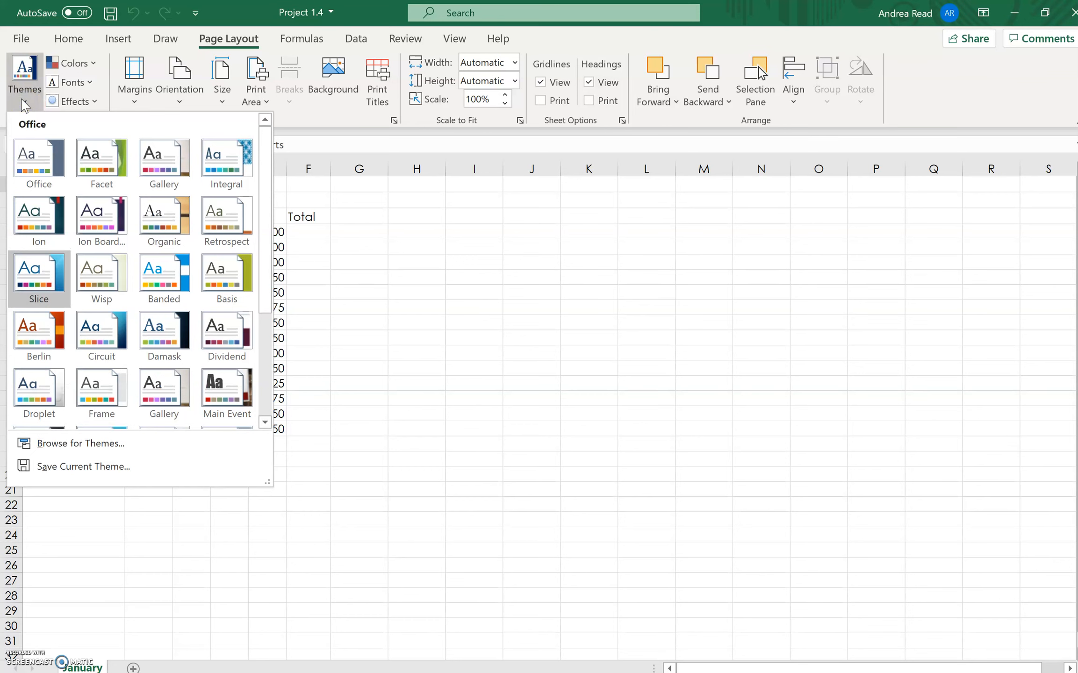
pyautogui.click(286, 183)
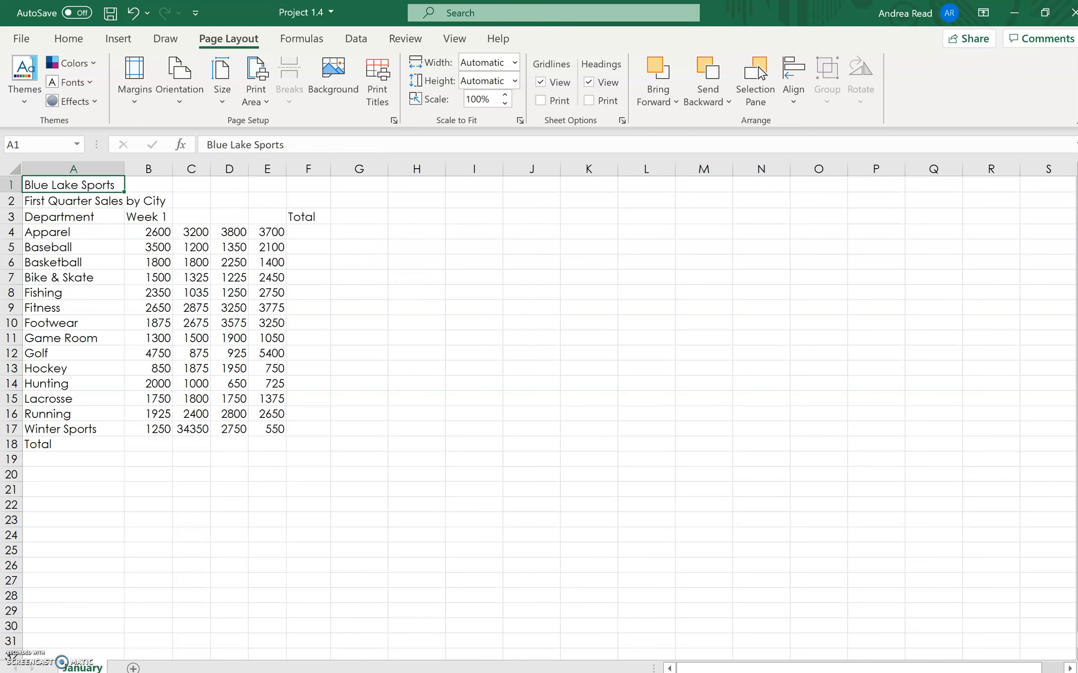
# - Replace the subtitle in cell A2 with "Monthly Sales by Department"
pyautogui.scroll(6, 665, 265)
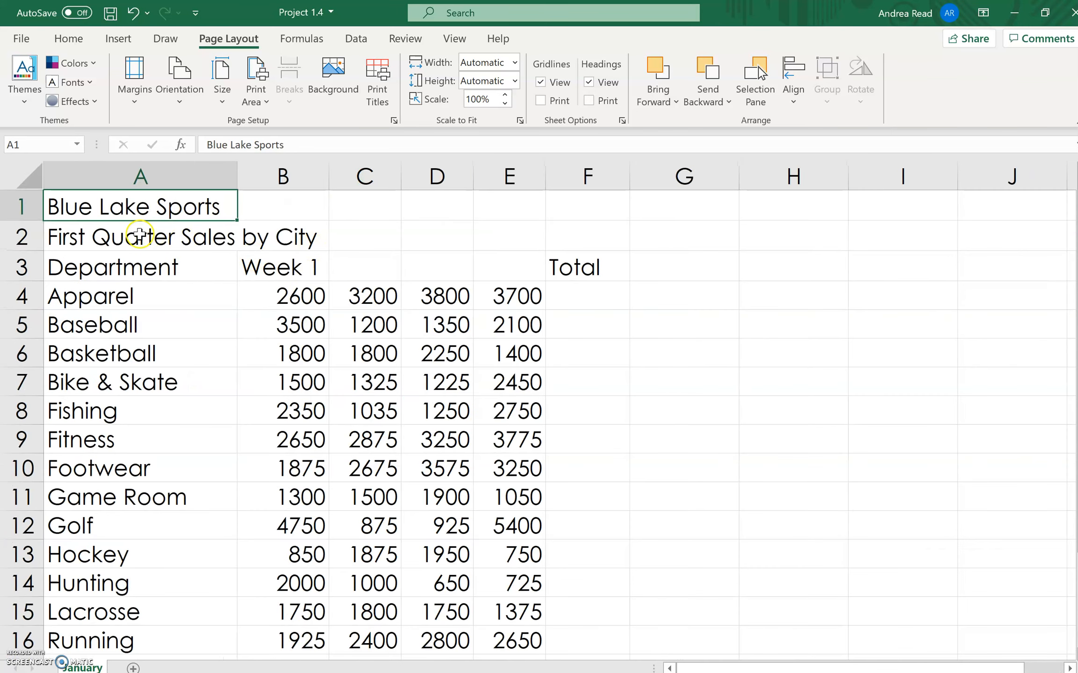
pyautogui.click(139, 239)
pyautogui.click(16, 144)
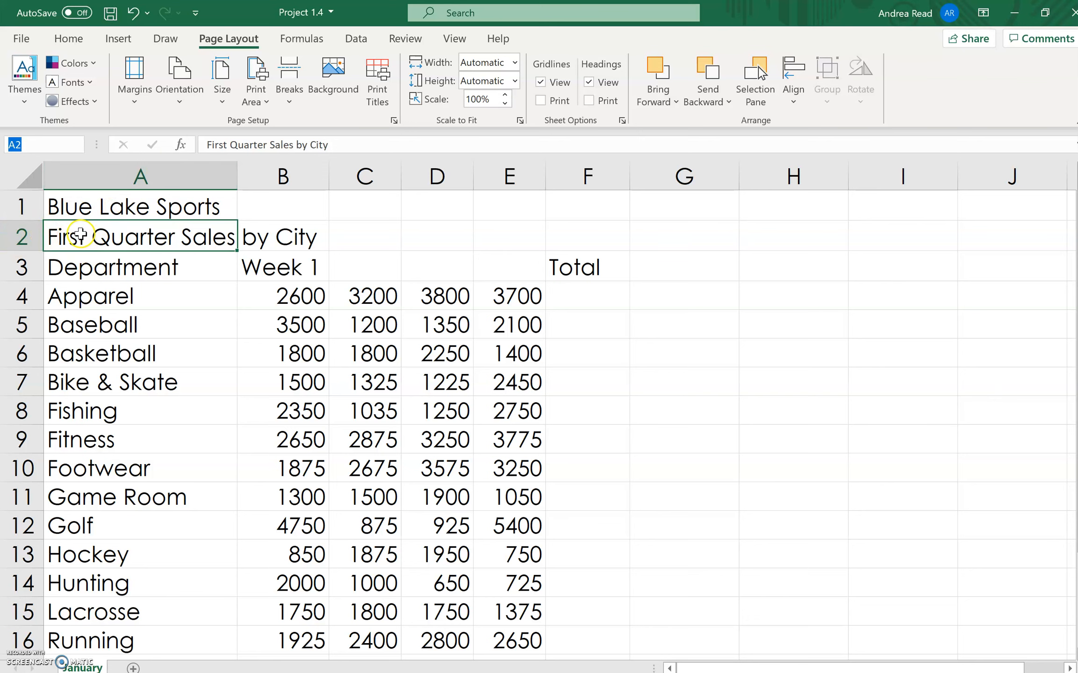
pyautogui.moveTo(337, 144); pyautogui.dragTo(175, 130)
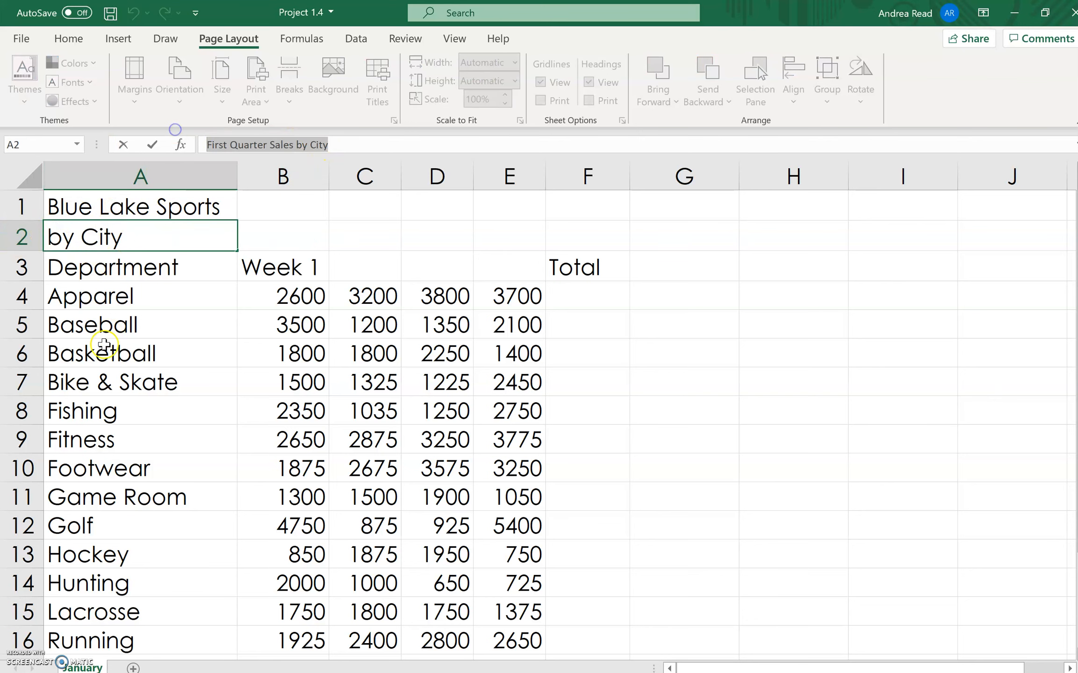
pyautogui.click(147, 230)
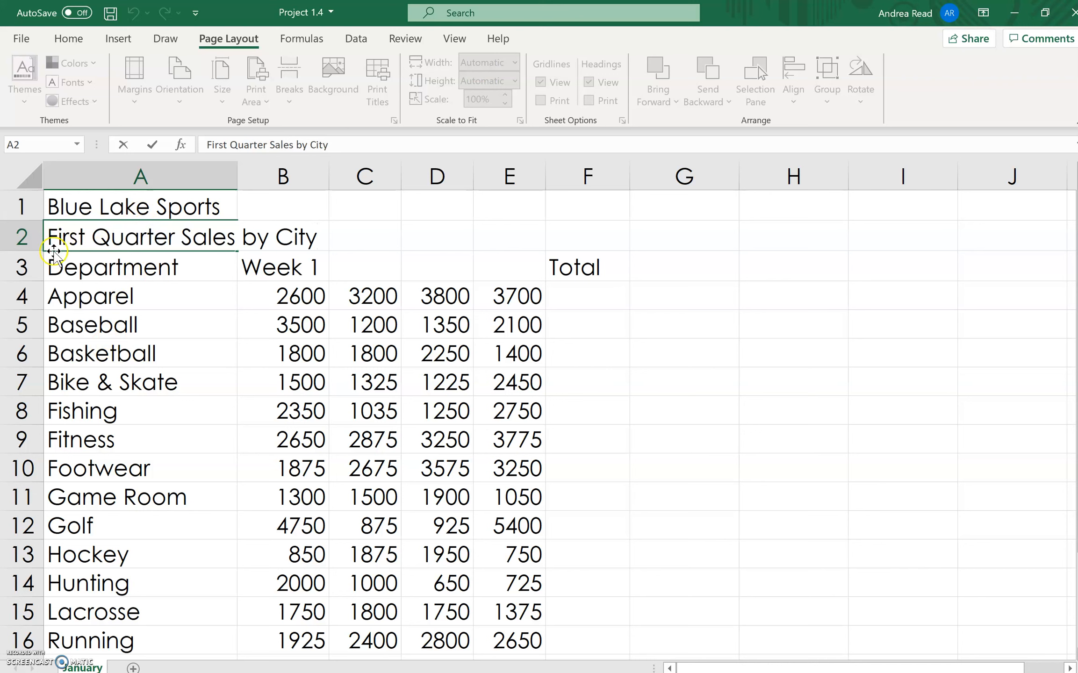
pyautogui.moveTo(47, 237); pyautogui.dragTo(447, 255)
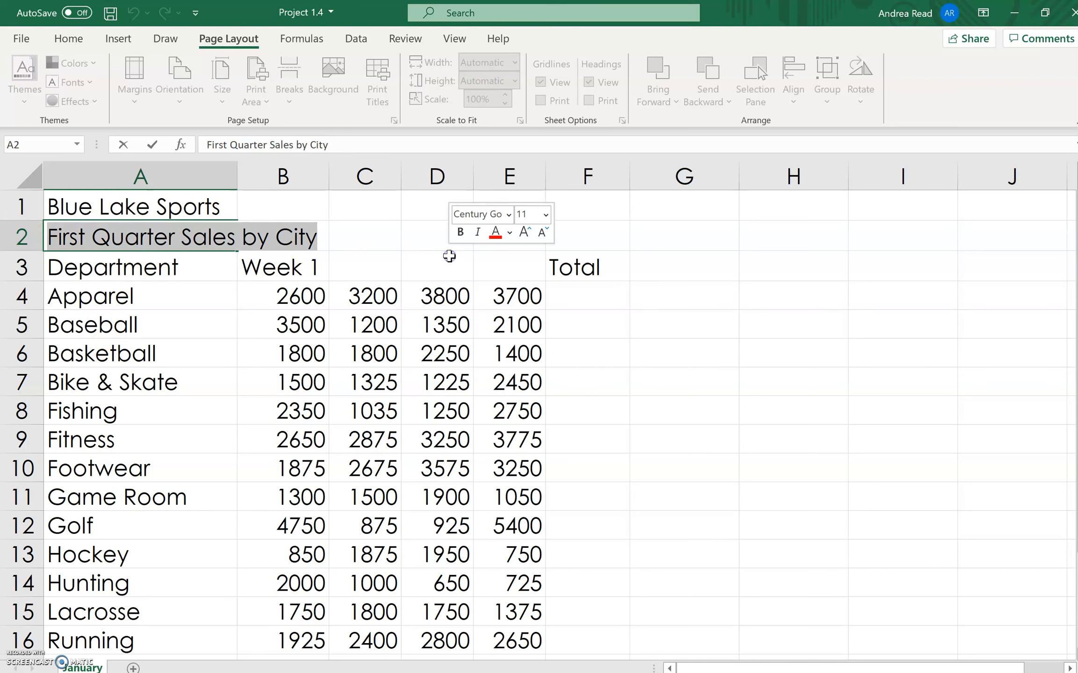
pyautogui.click(497, 176)
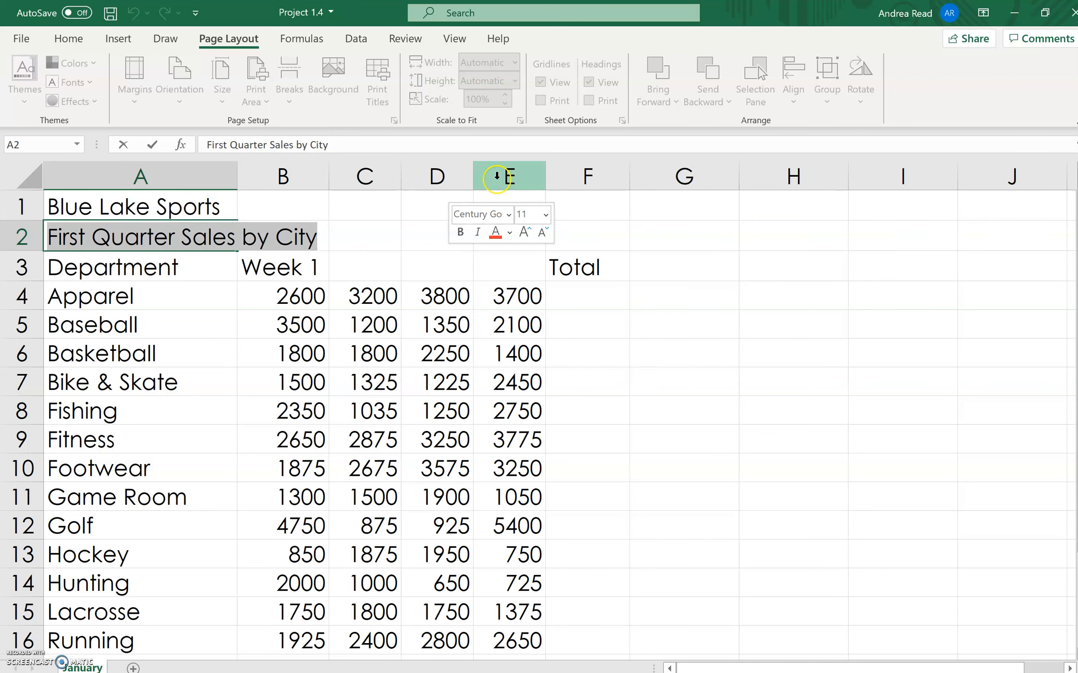
pyautogui.write('Monthl')
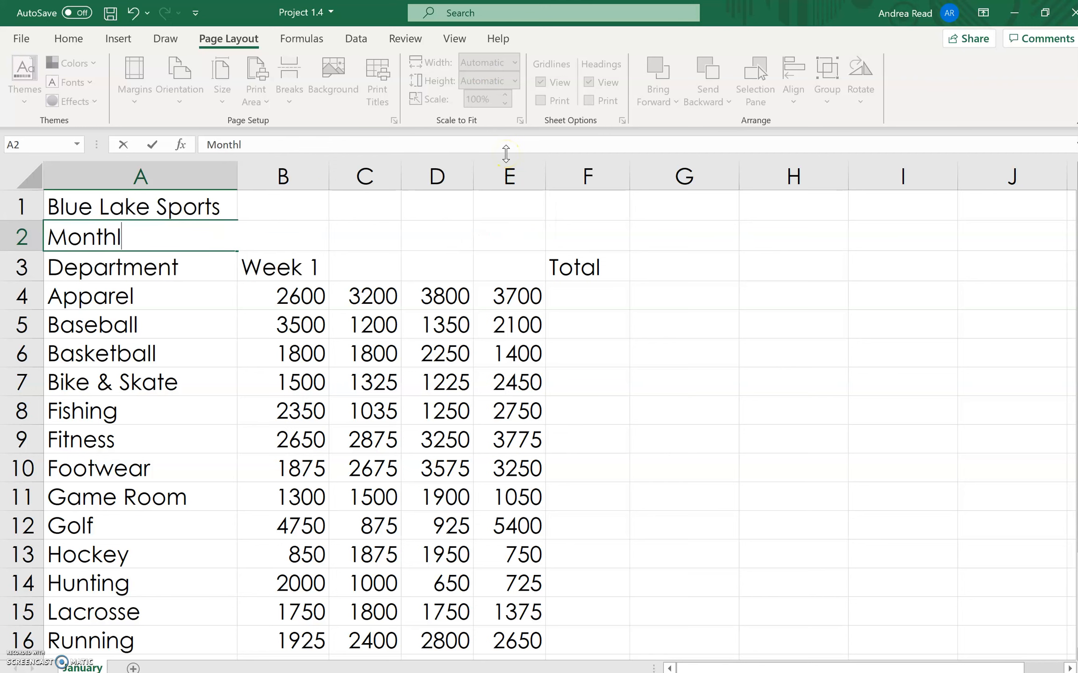
pyautogui.write('y Sales by Deparmtment')
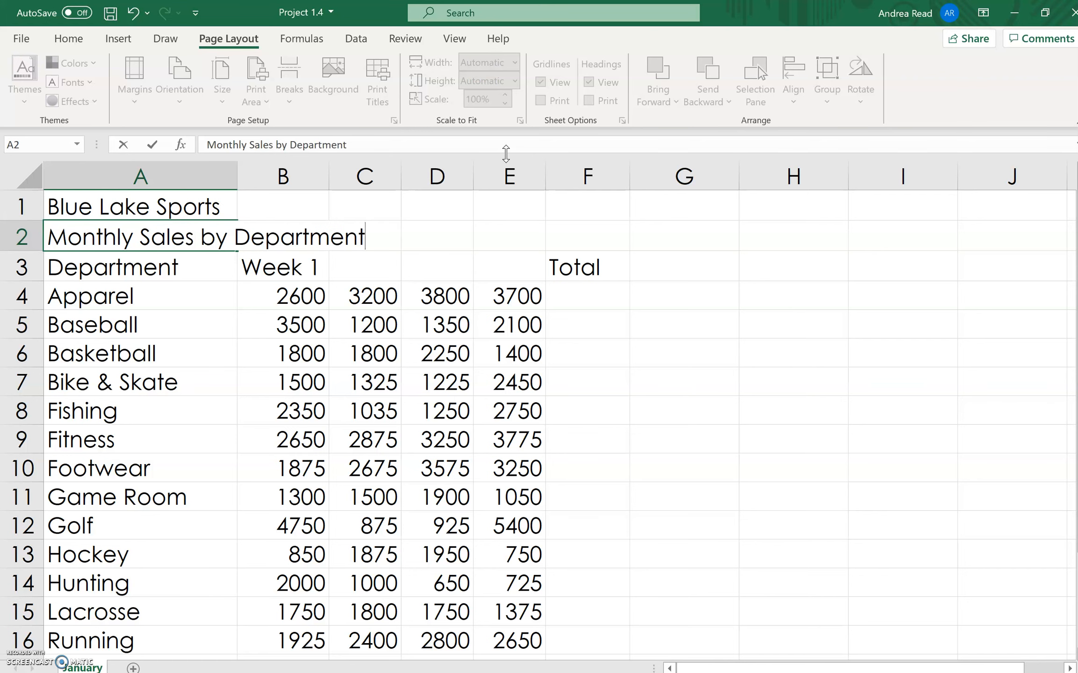
pyautogui.press('Return')
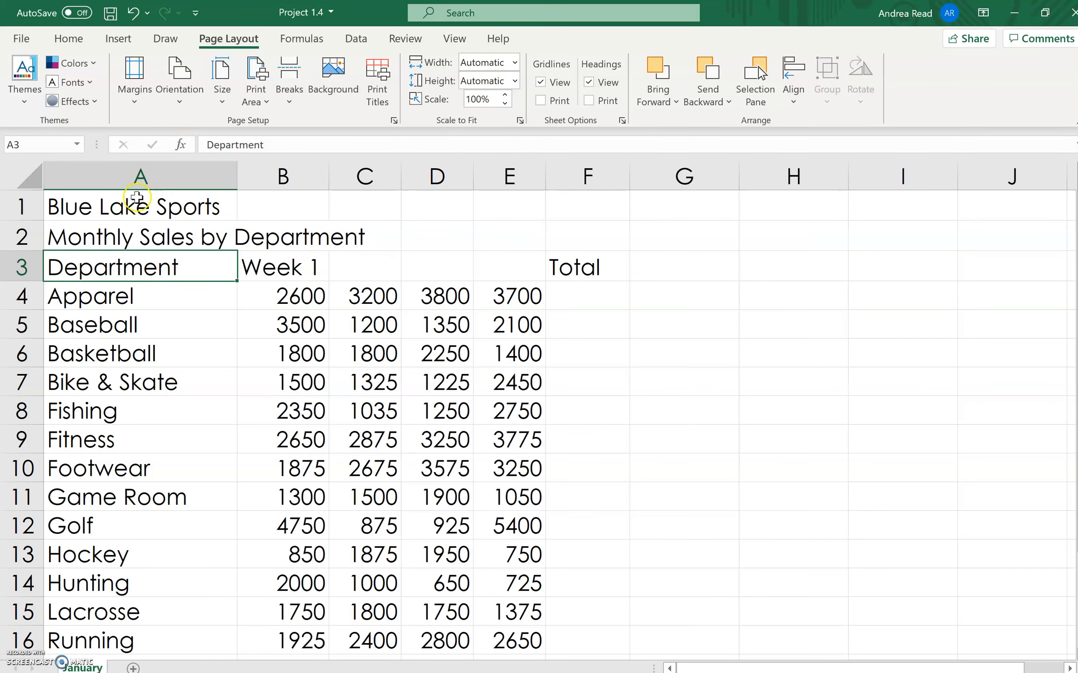
pyautogui.click(66, 239)
pyautogui.doubleClick(67, 238)
pyautogui.moveTo(67, 238); pyautogui.dragTo(28, 239)
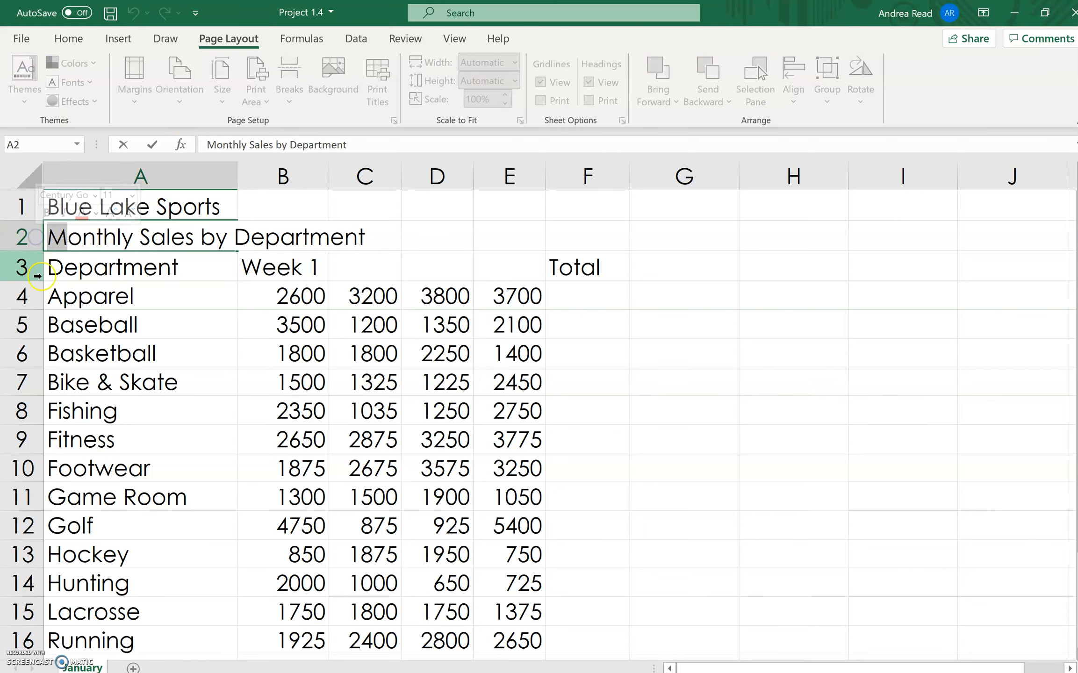
pyautogui.click(64, 276)
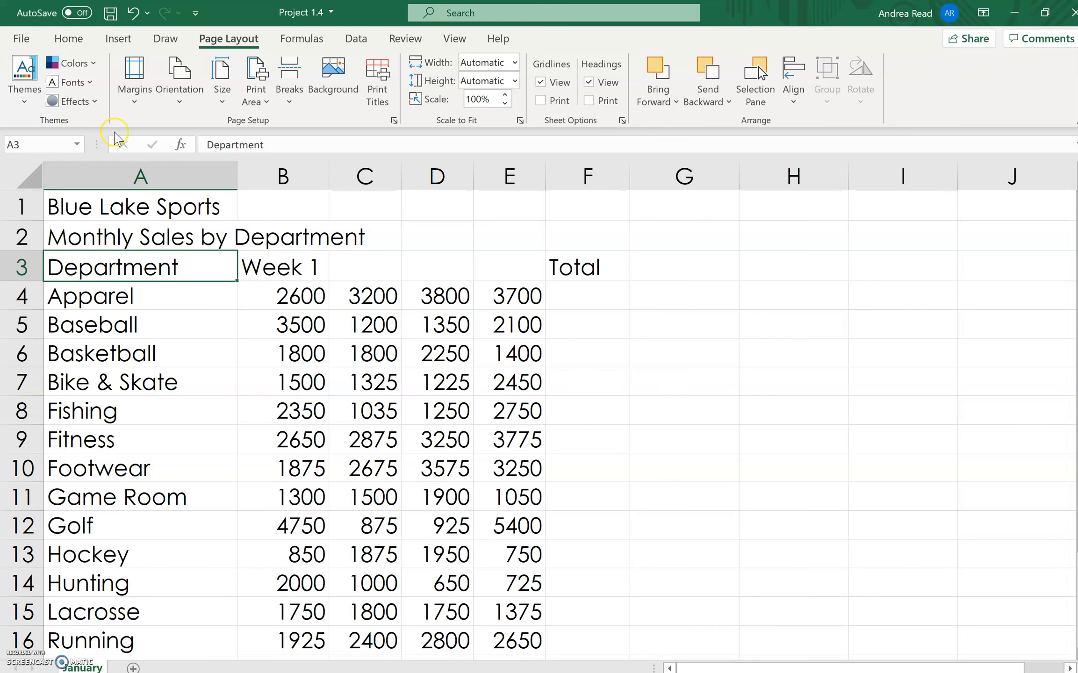
# - Change the Basketball sales figure in cell D6 to 1950
pyautogui.scroll(-1, 514, 358)
pyautogui.scroll(1, 508, 352)
pyautogui.click(438, 360)
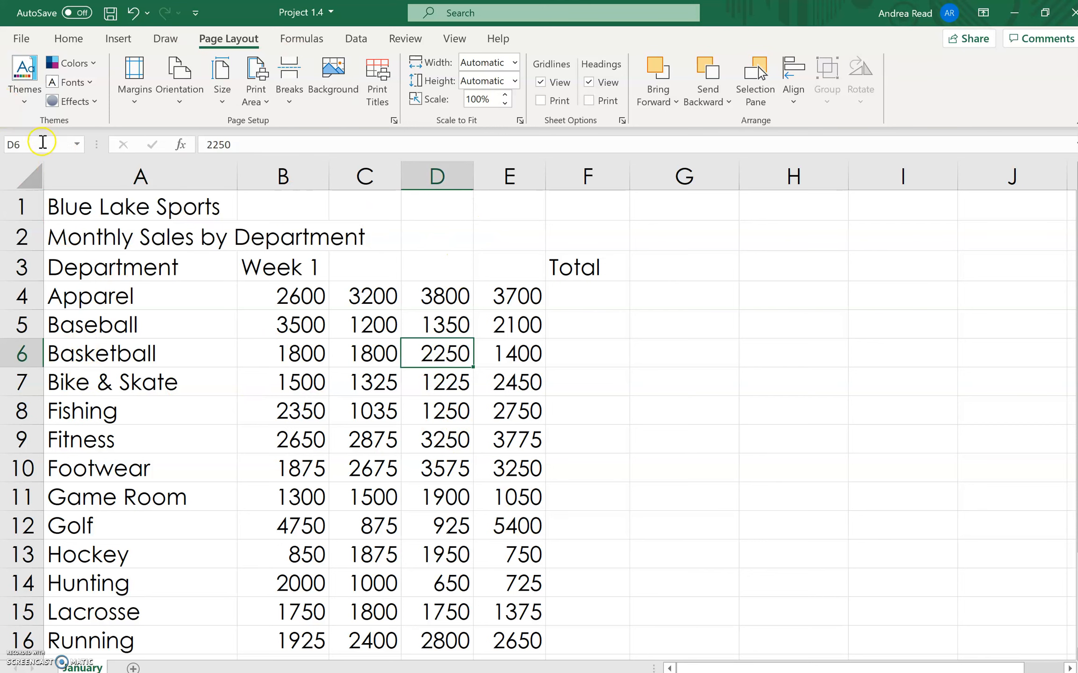
pyautogui.click(444, 292)
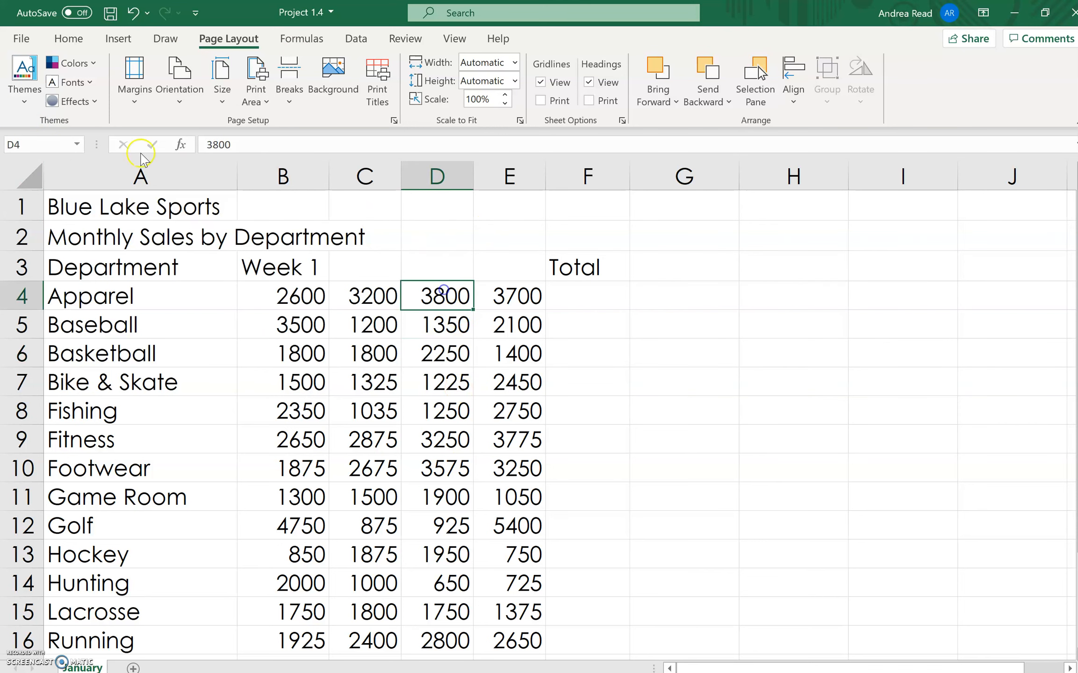
pyautogui.click(46, 139)
pyautogui.press('Return')
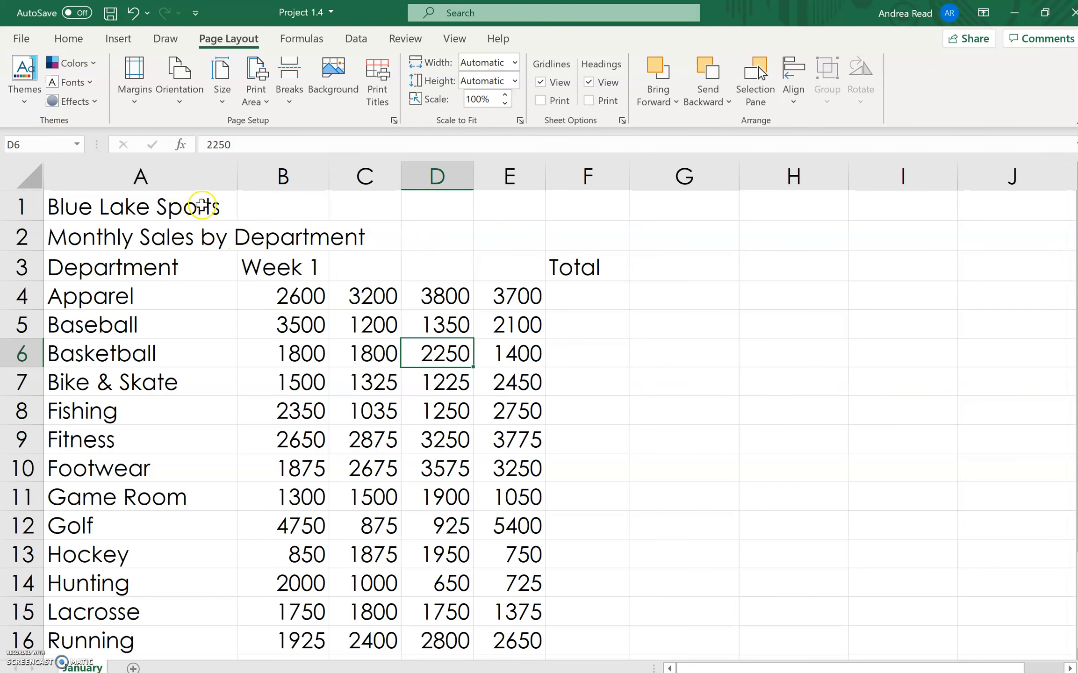
pyautogui.doubleClick(431, 350)
pyautogui.moveTo(447, 350); pyautogui.dragTo(421, 351)
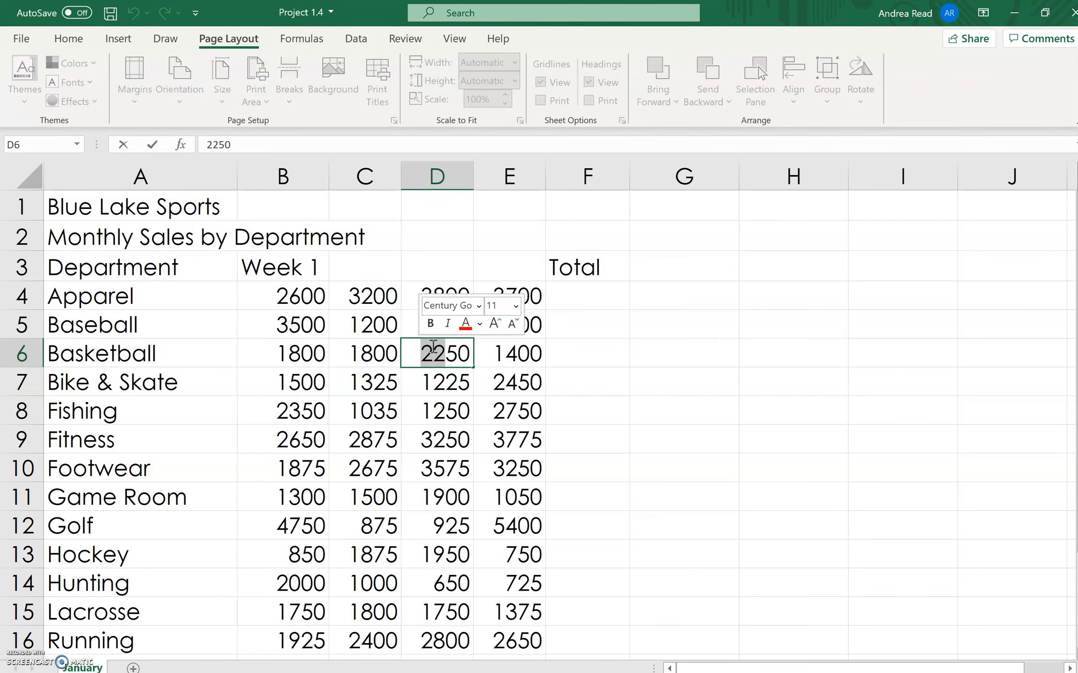
pyautogui.write('19')
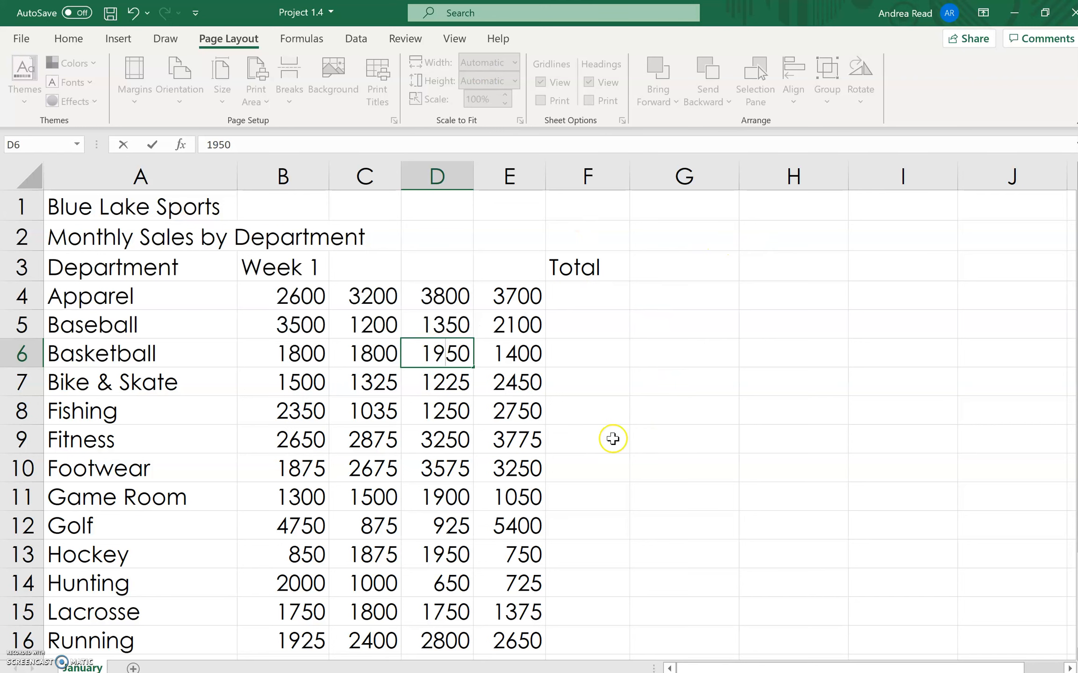
pyautogui.click(153, 146)
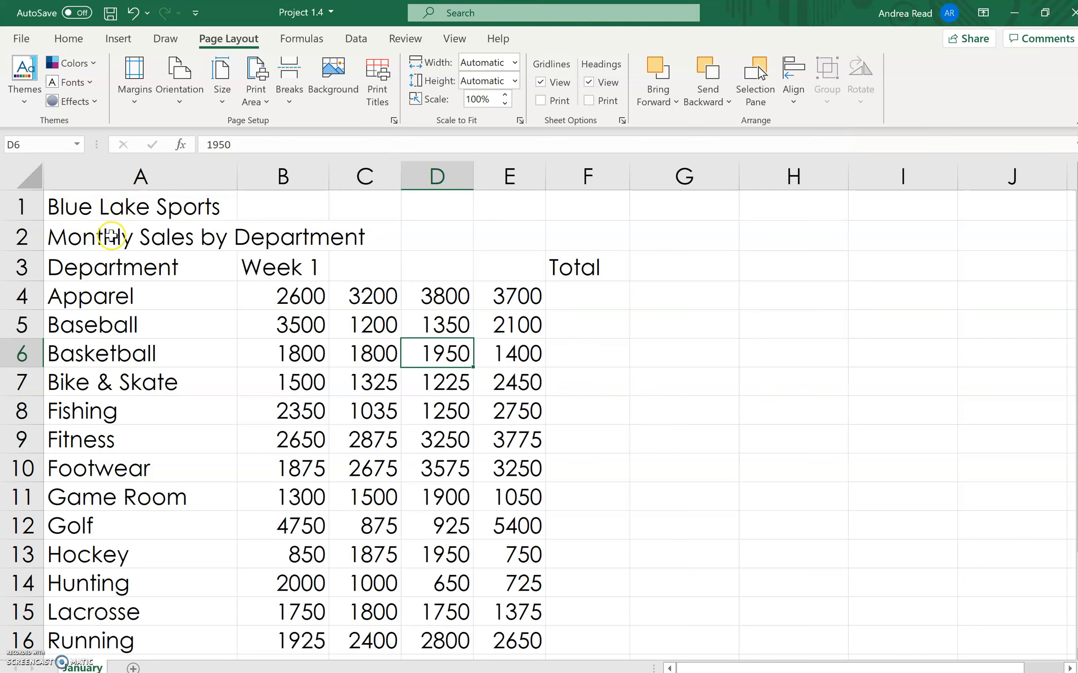
pyautogui.moveTo(79, 207); pyautogui.dragTo(590, 188)
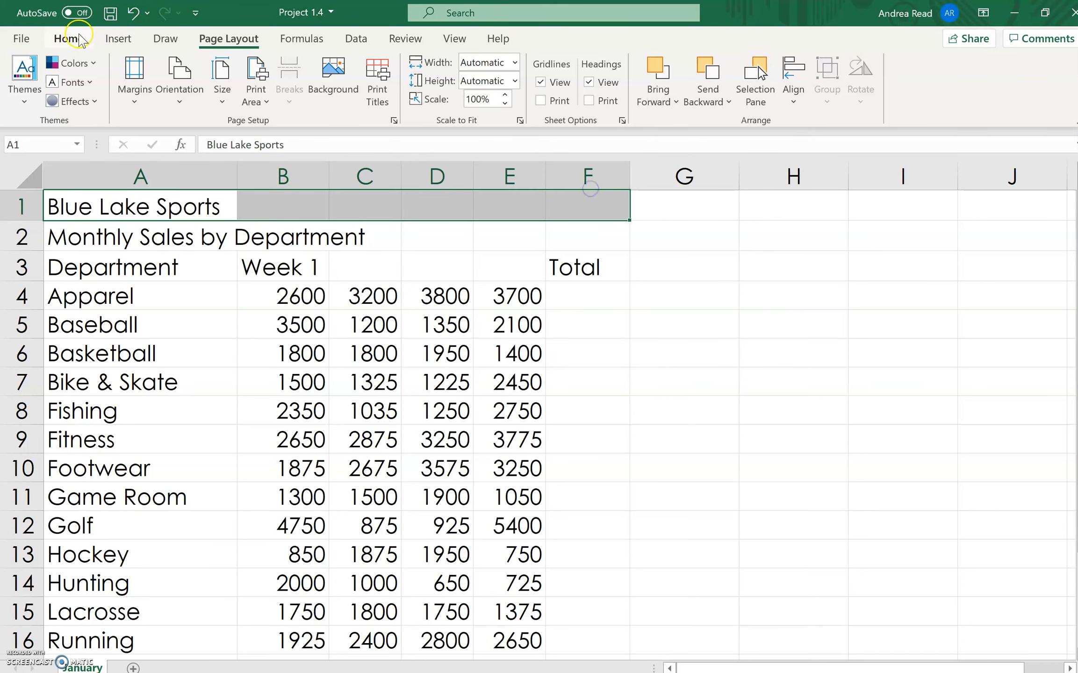
pyautogui.click(68, 38)
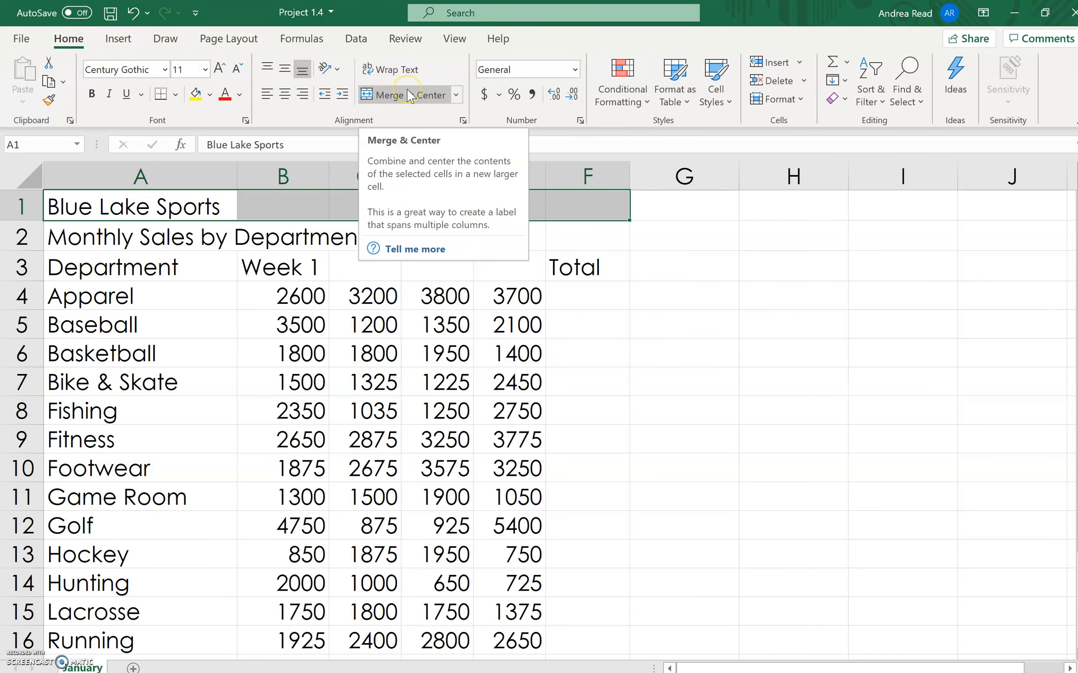
pyautogui.click(264, 295)
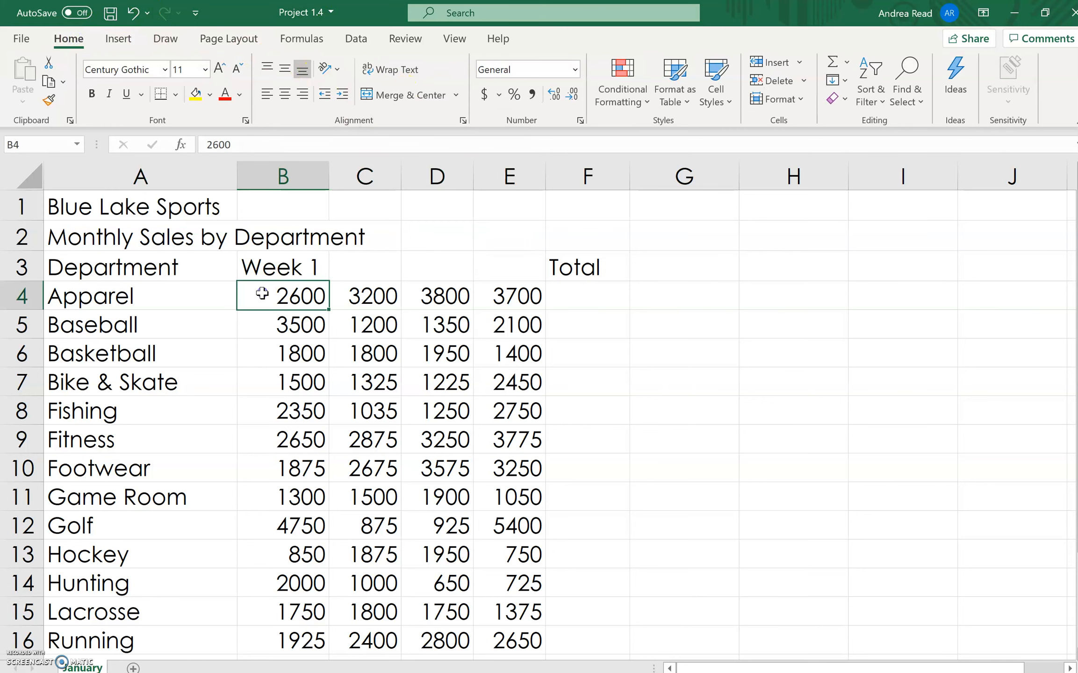
pyautogui.moveTo(118, 207); pyautogui.dragTo(594, 182)
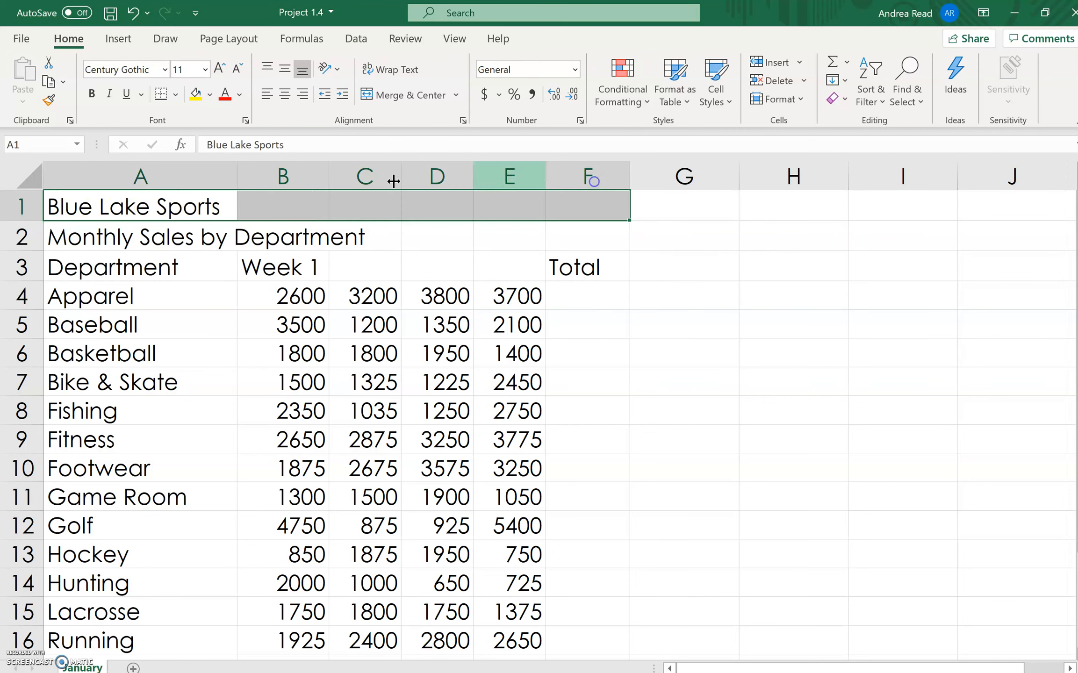
pyautogui.click(249, 244)
pyautogui.click(99, 217)
pyautogui.moveTo(99, 217); pyautogui.dragTo(592, 238)
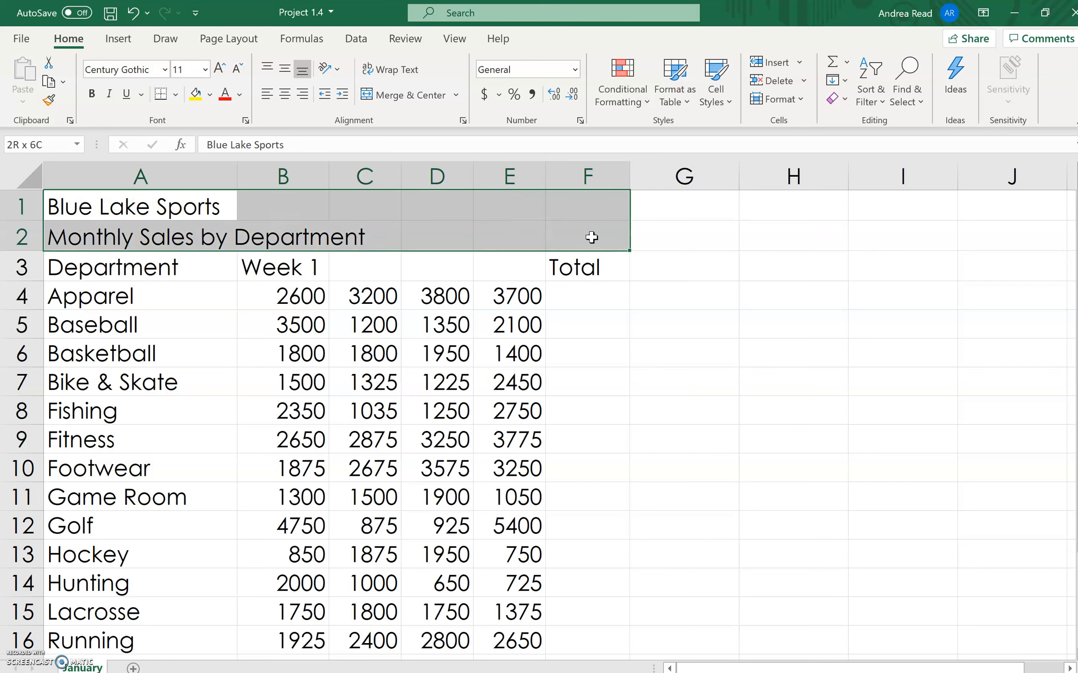
pyautogui.click(399, 265)
pyautogui.moveTo(166, 213); pyautogui.dragTo(592, 223)
# - Format the titles in A1:F2 with Center Across Selection as their horizontal alignment
pyautogui.moveTo(97, 210); pyautogui.dragTo(584, 222)
pyautogui.click(463, 121)
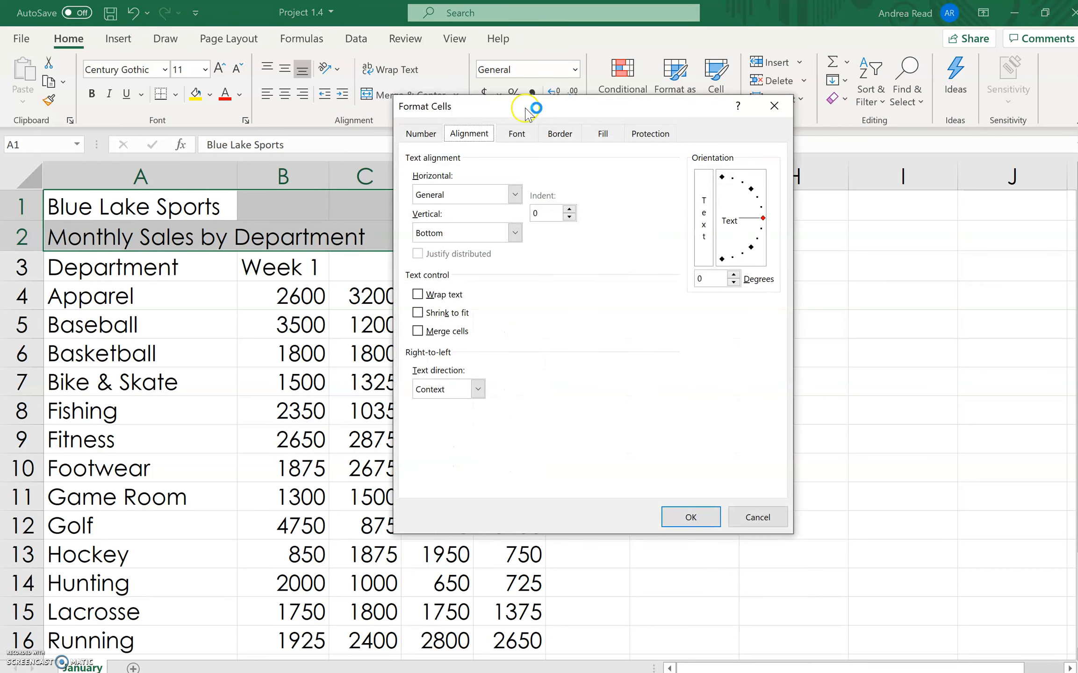
pyautogui.moveTo(584, 150); pyautogui.dragTo(563, 148)
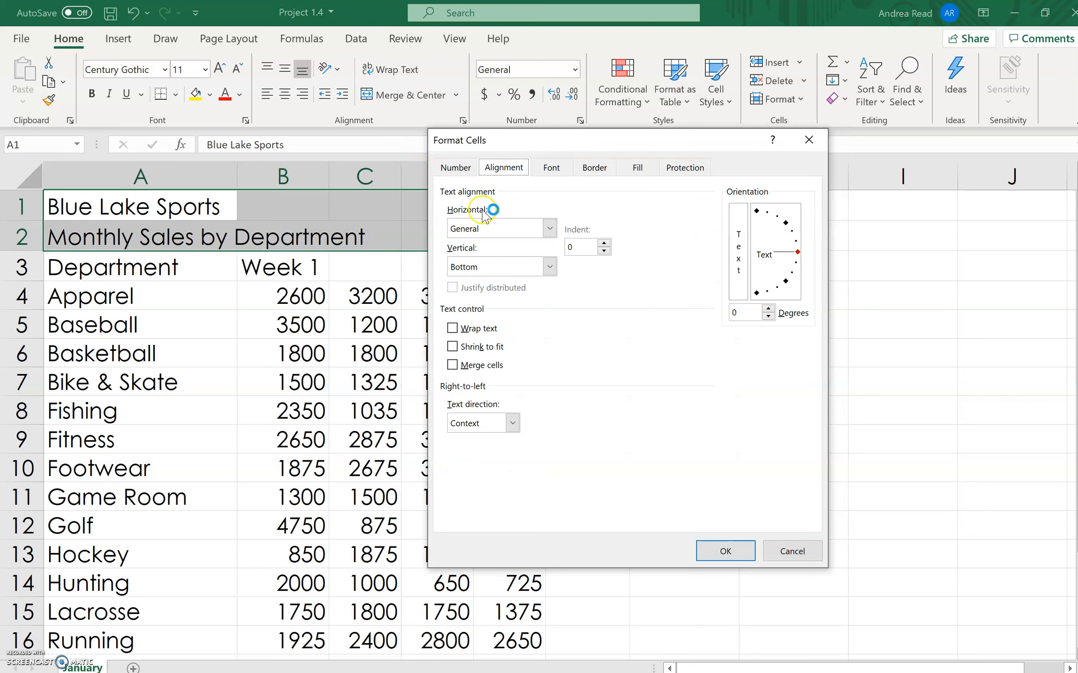
pyautogui.click(550, 228)
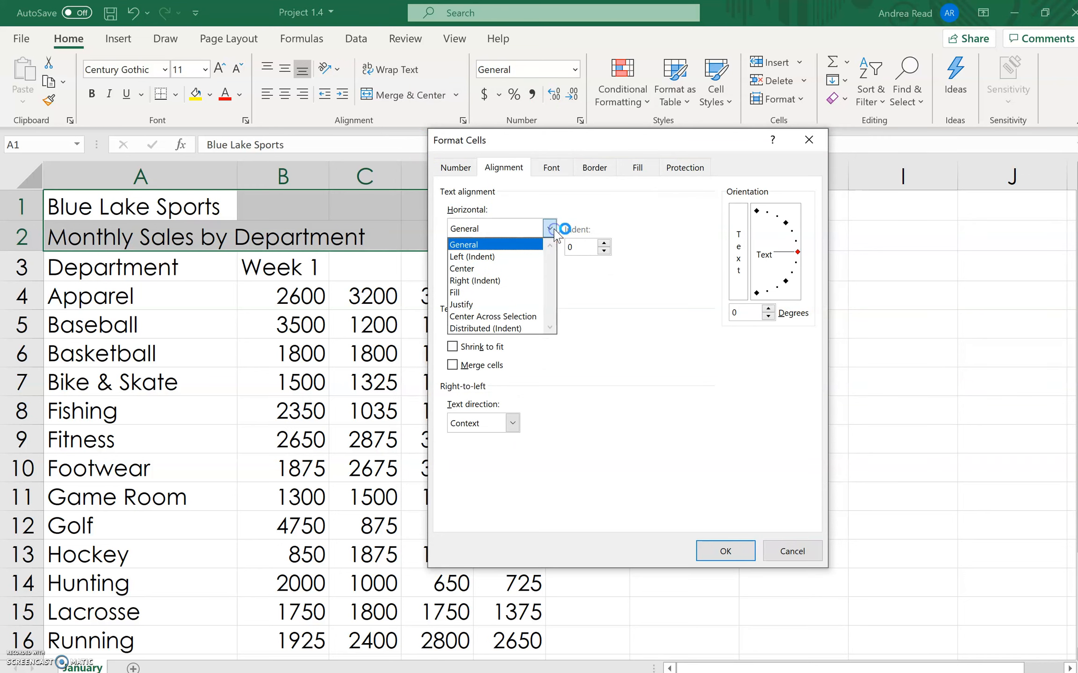
pyautogui.click(503, 321)
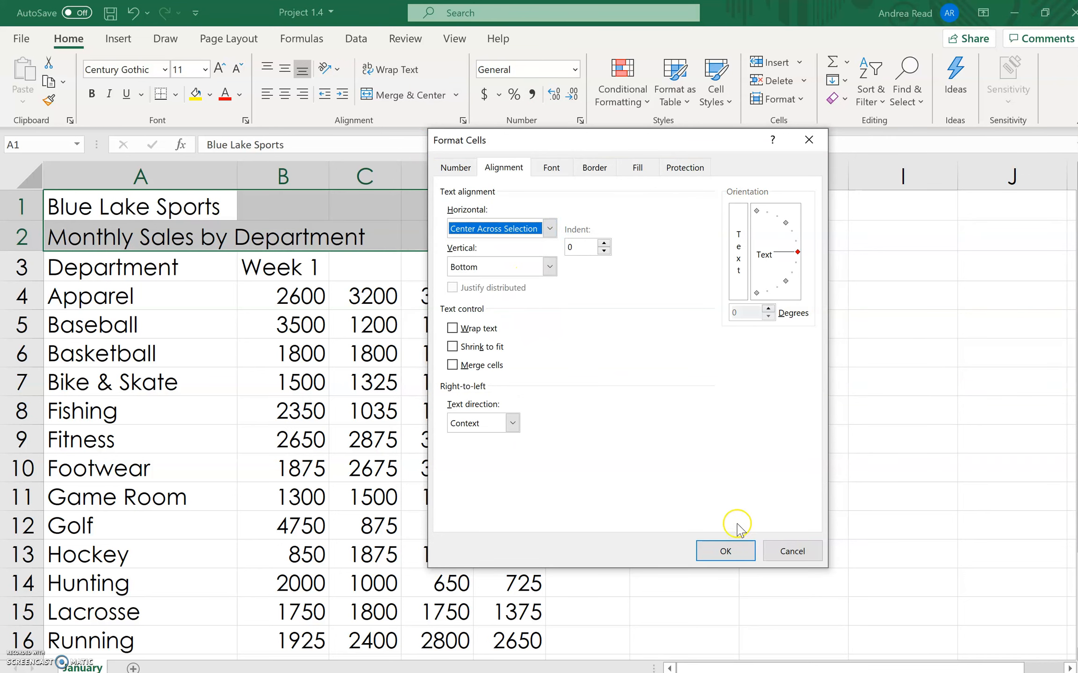
pyautogui.click(725, 550)
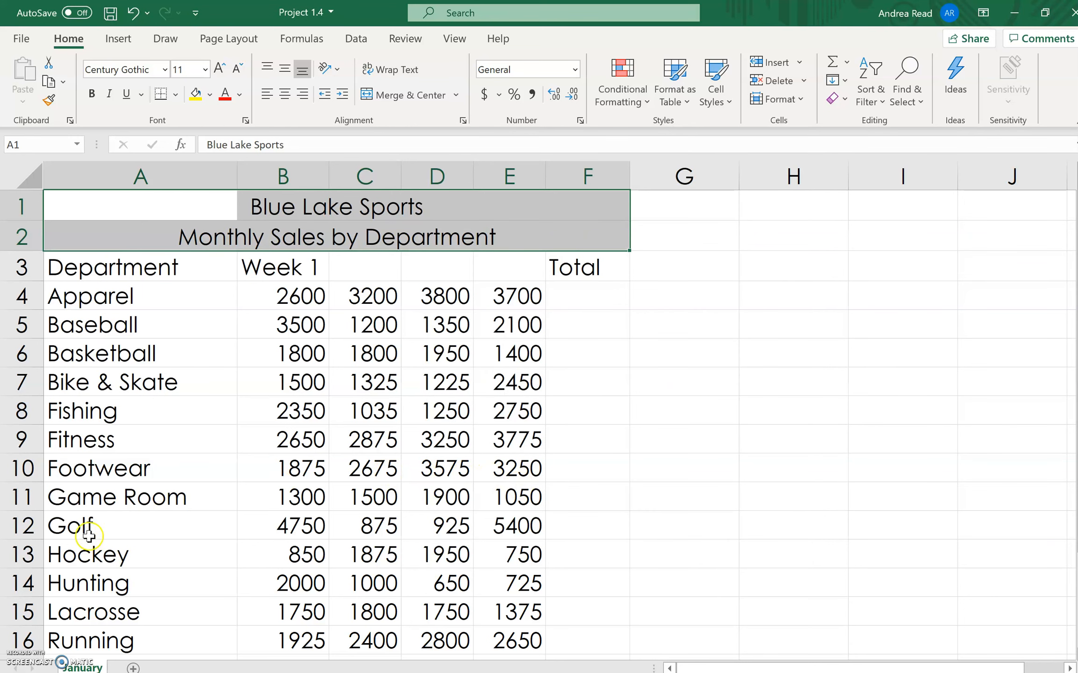
# - Delete the entire Fishing row, row 8, from the department sales data
pyautogui.click(27, 419)
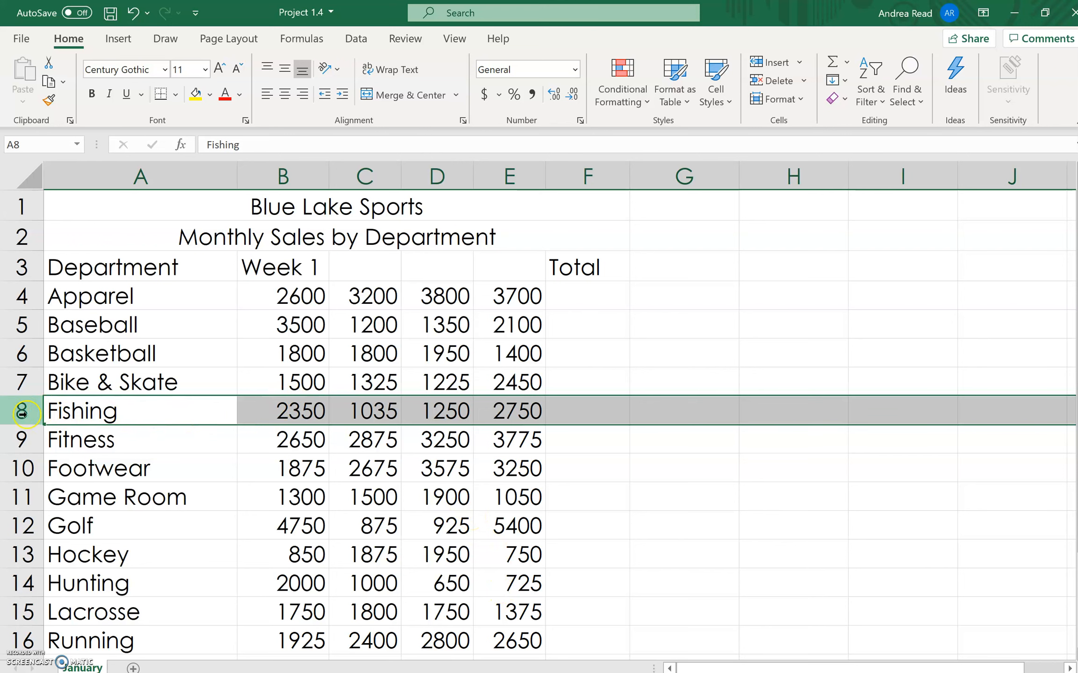
pyautogui.click(804, 82)
pyautogui.click(814, 130)
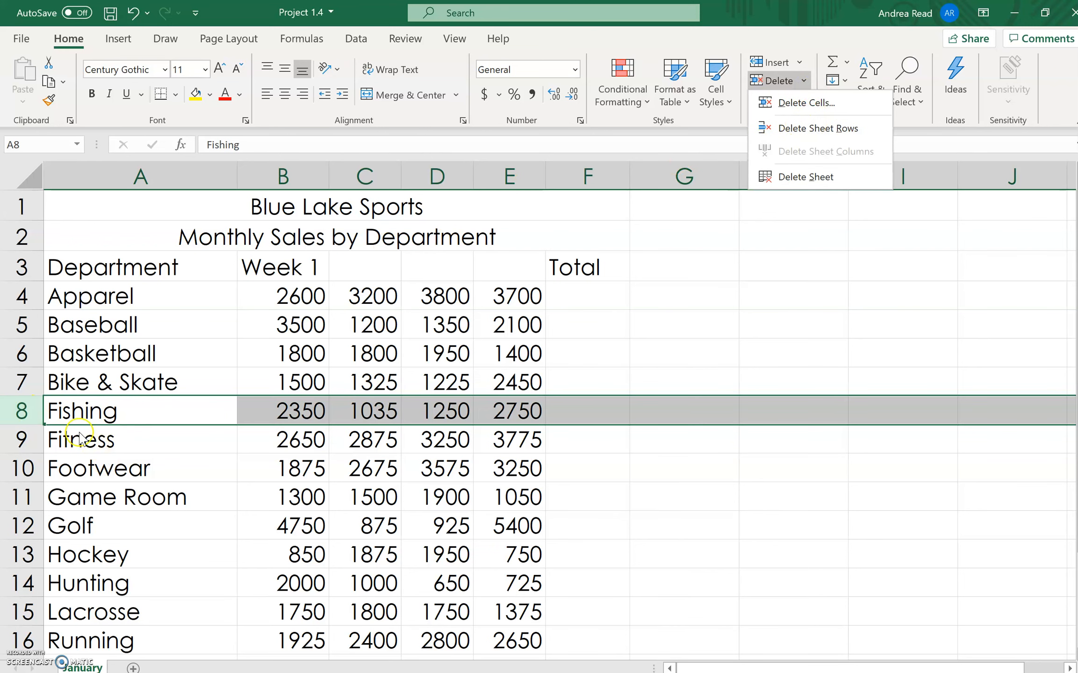
pyautogui.rightClick(16, 411)
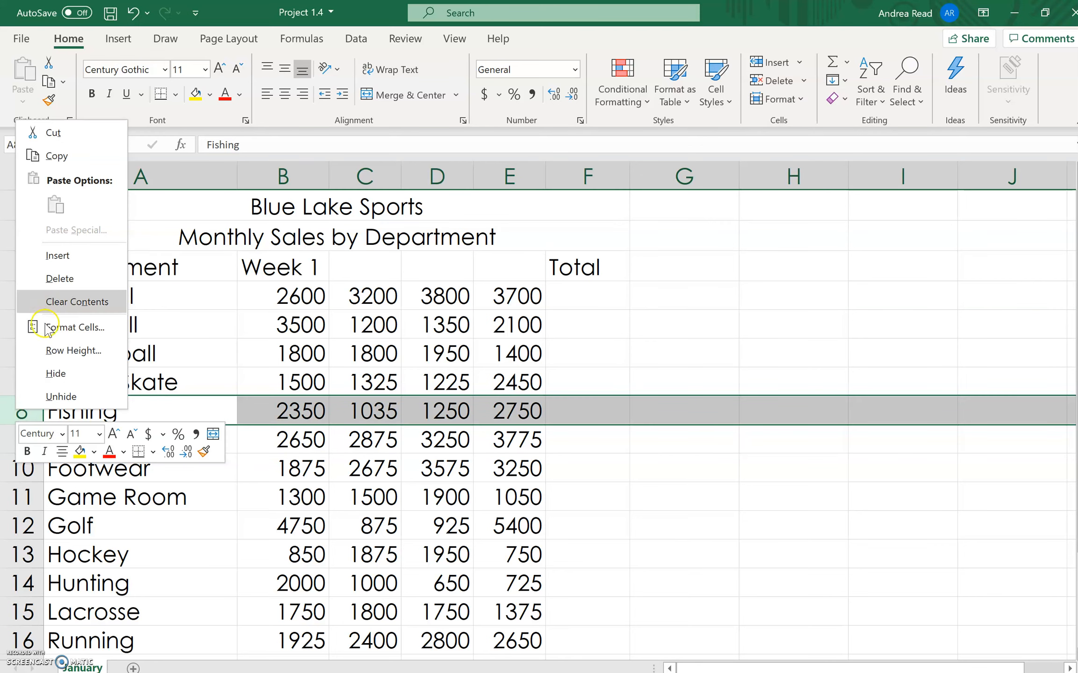
pyautogui.click(63, 281)
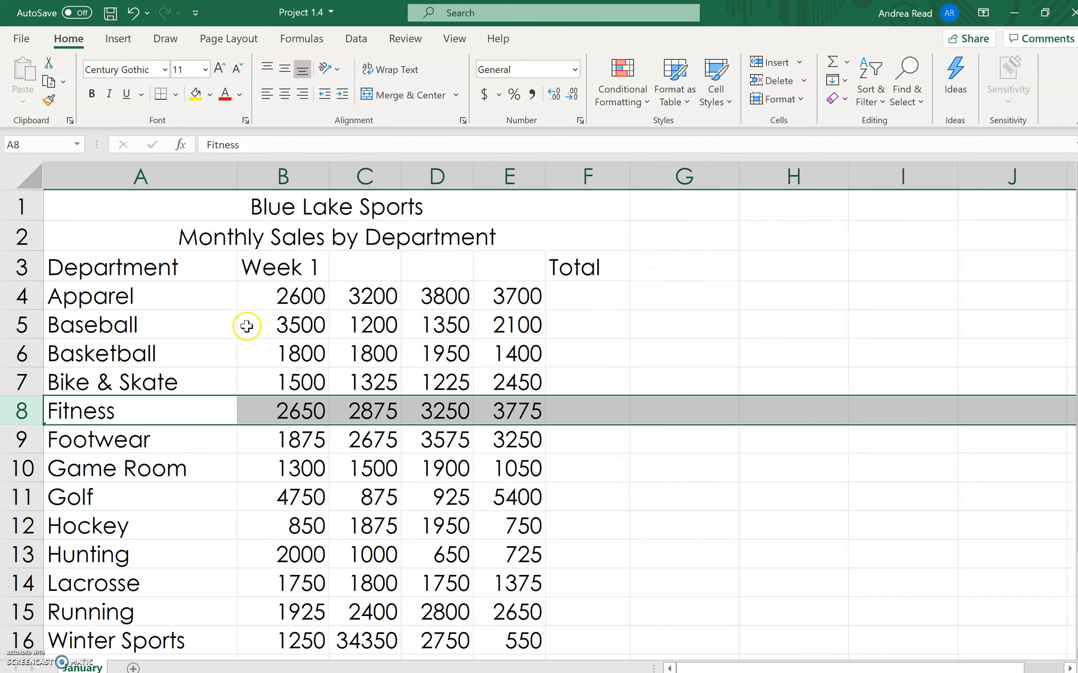
# - Move the Week 1 heading from cell B3 to C3 and undo the move
pyautogui.click(275, 260)
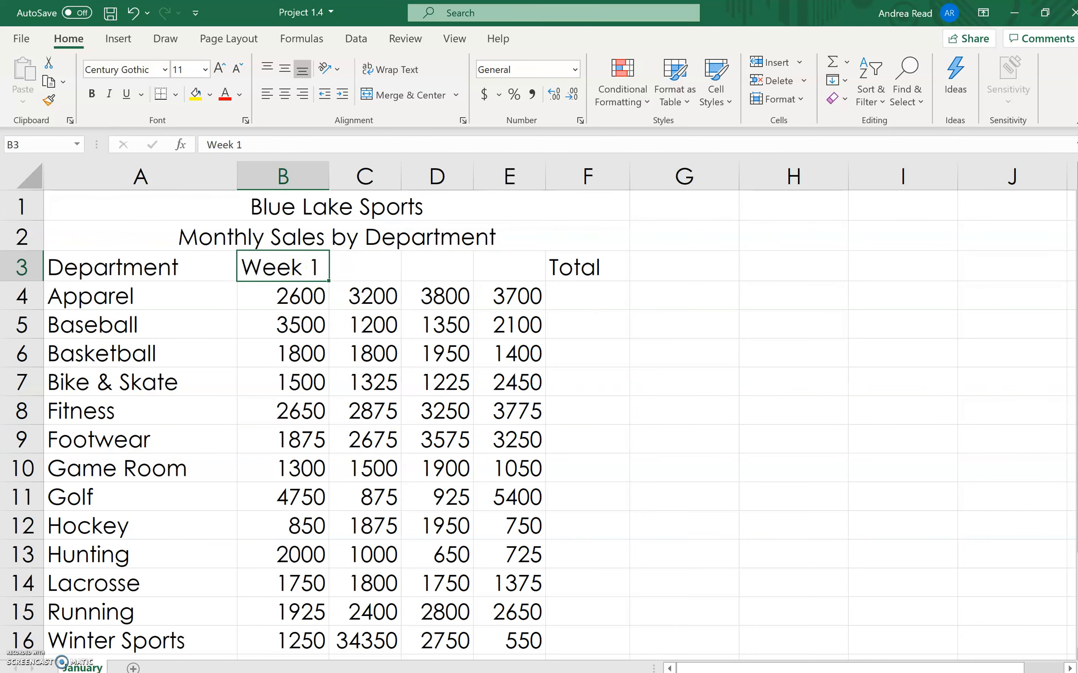
pyautogui.scroll(5, 883, 459)
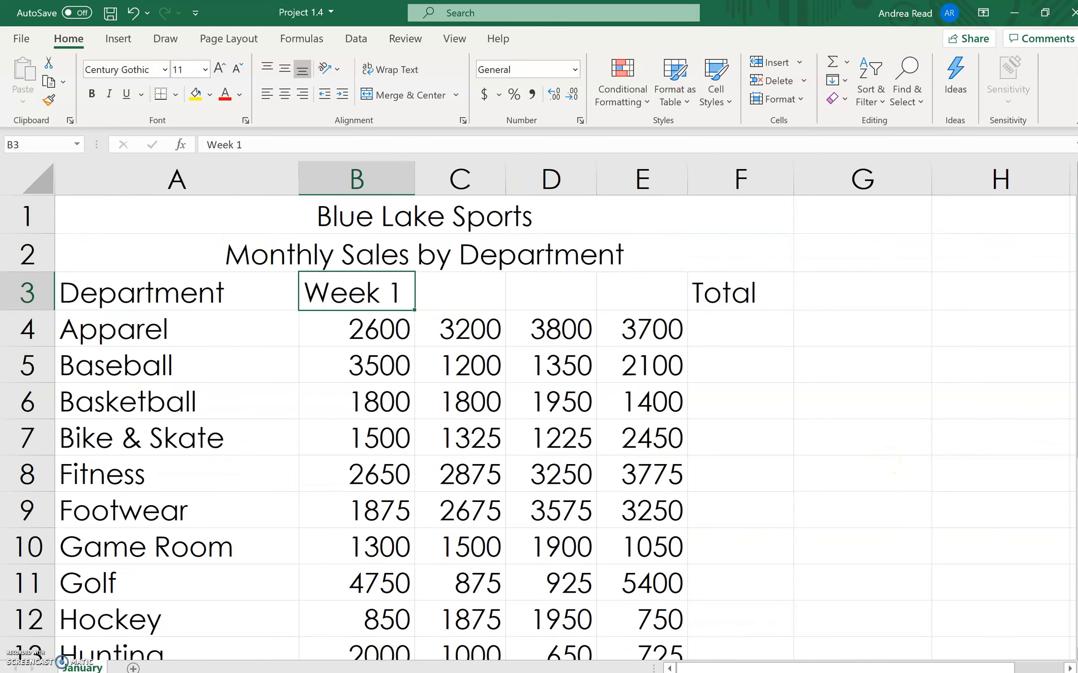
pyautogui.scroll(3, 835, 555)
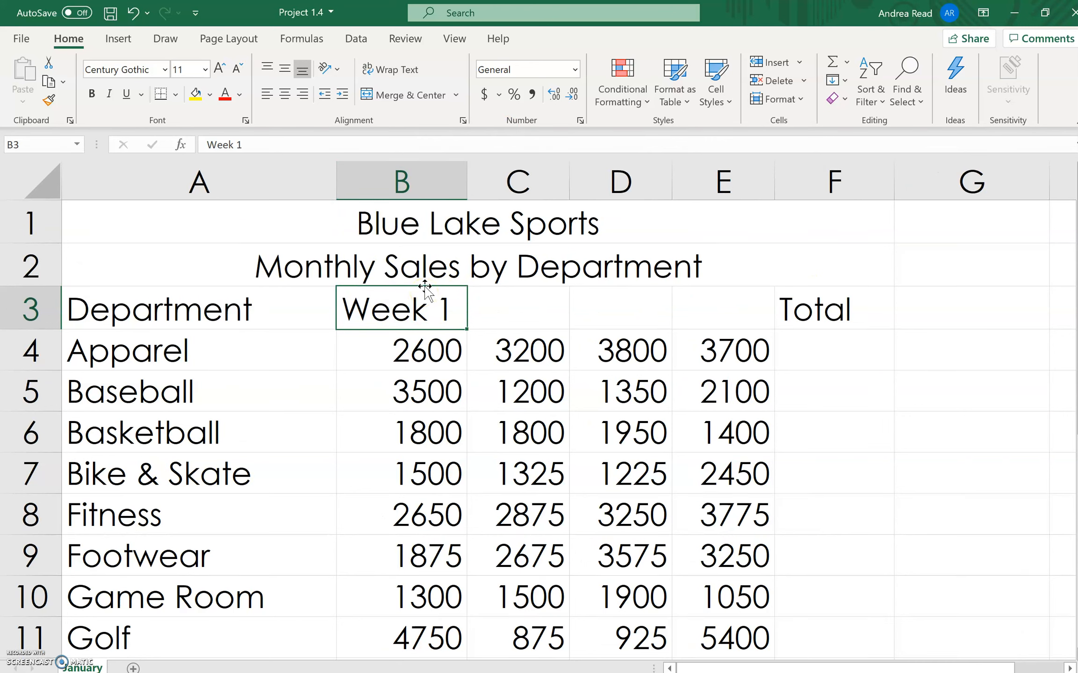
pyautogui.moveTo(425, 286); pyautogui.dragTo(553, 301)
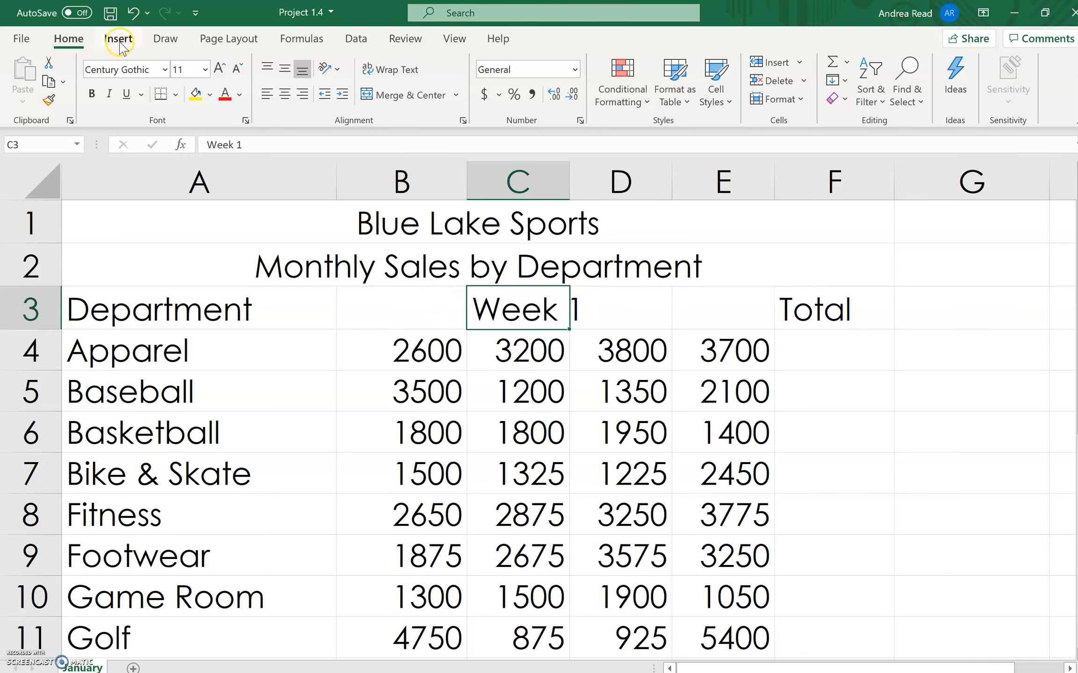
pyautogui.click(134, 12)
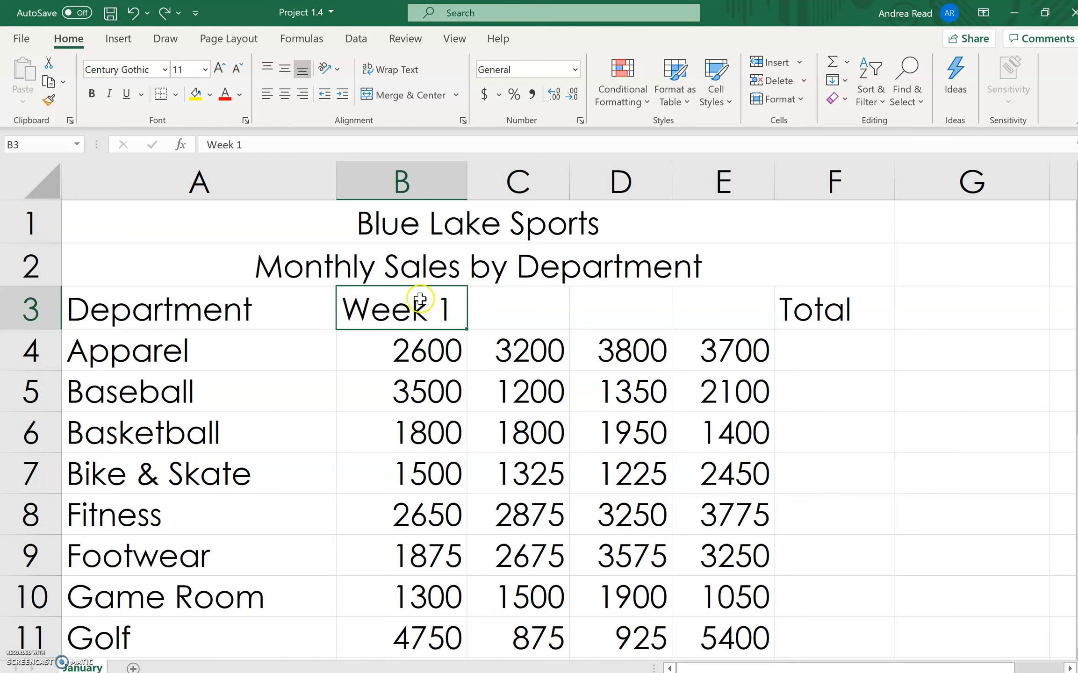
pyautogui.moveTo(429, 295); pyautogui.dragTo(749, 295)
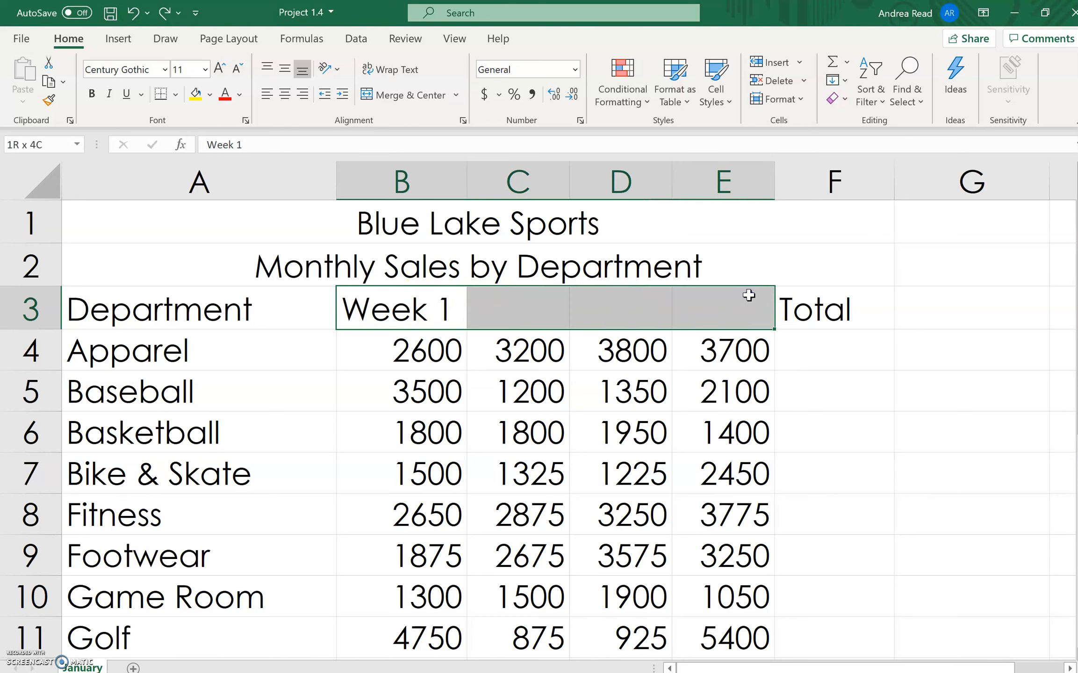
# - Fill the Week 1 heading from B3 across to E3 as a series and AutoFit columns C through E
pyautogui.click(443, 304)
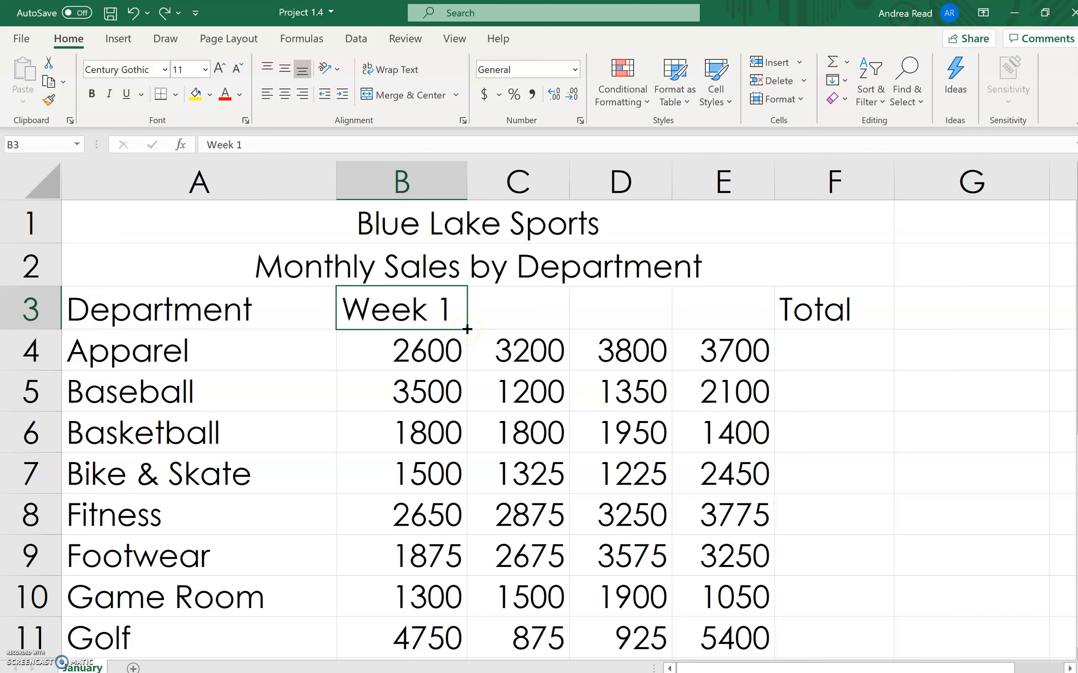
pyautogui.moveTo(467, 329); pyautogui.dragTo(744, 310)
pyautogui.moveTo(514, 180); pyautogui.dragTo(748, 177)
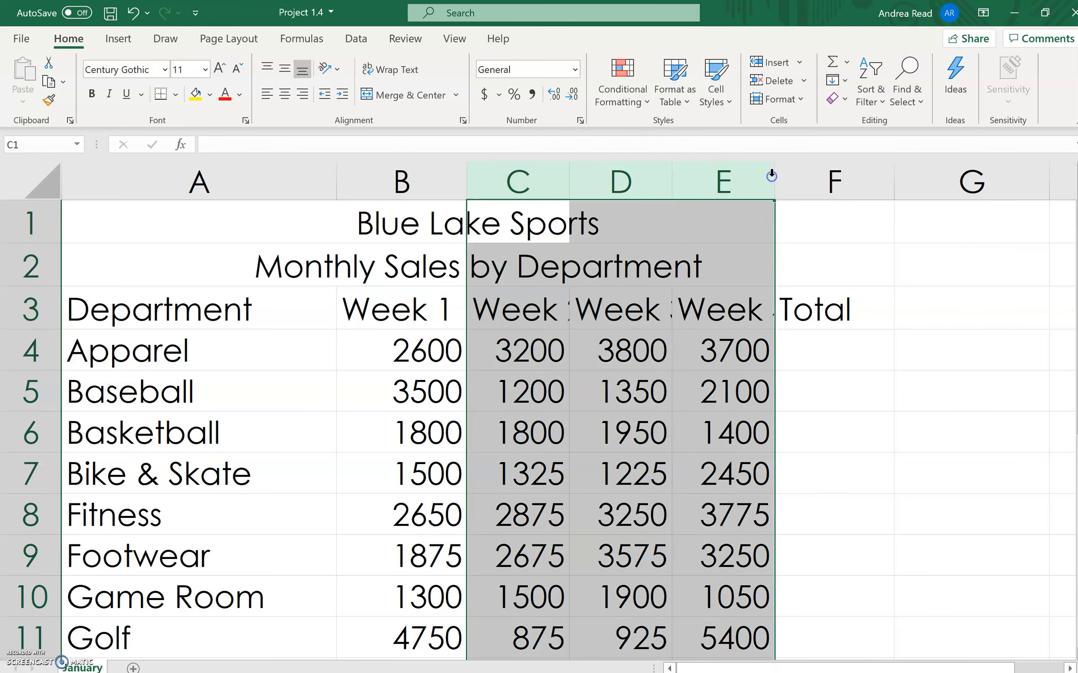
pyautogui.doubleClick(773, 177)
# - Clear the Week 2, Week 3 and Week 4 headings from cells C3:E3
pyautogui.click(520, 307)
pyautogui.click(415, 309)
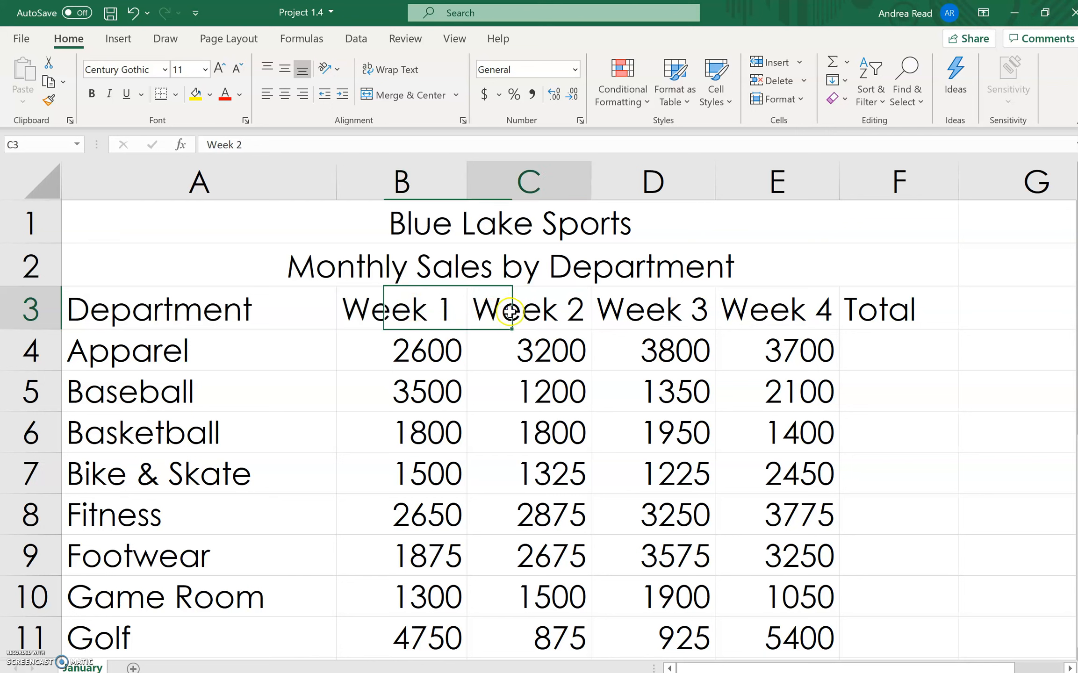
pyautogui.moveTo(488, 311); pyautogui.dragTo(795, 311)
pyautogui.press('Delete')
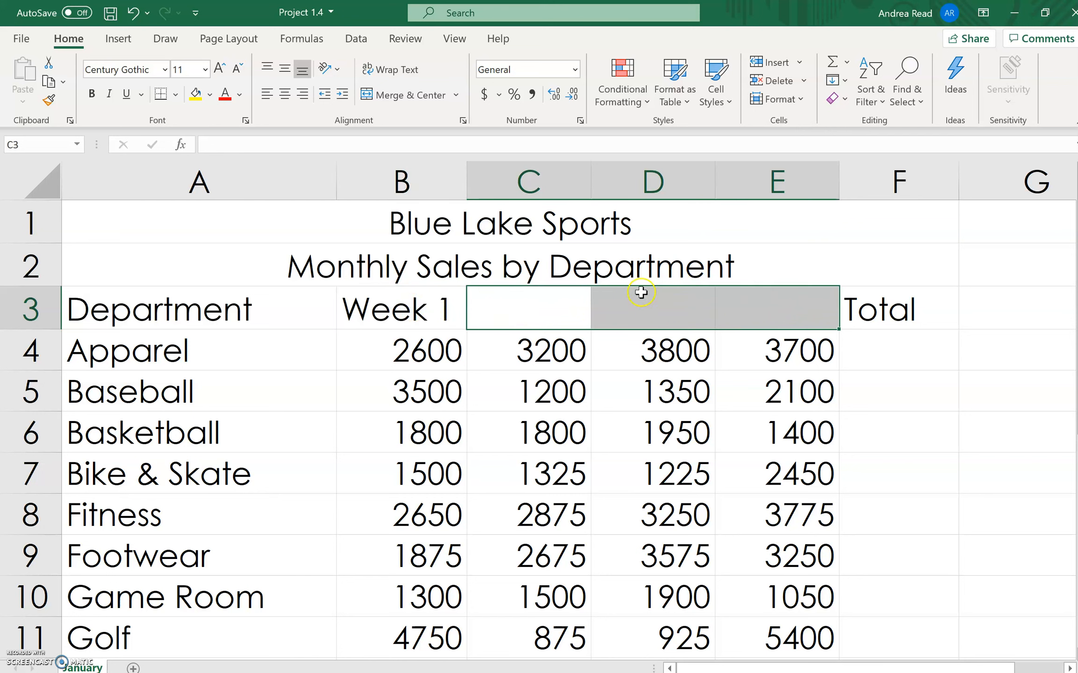
# - Extend the Week 1 heading in B3 across to E3, trying Copy Cells and restoring the Fill Series option
pyautogui.click(426, 313)
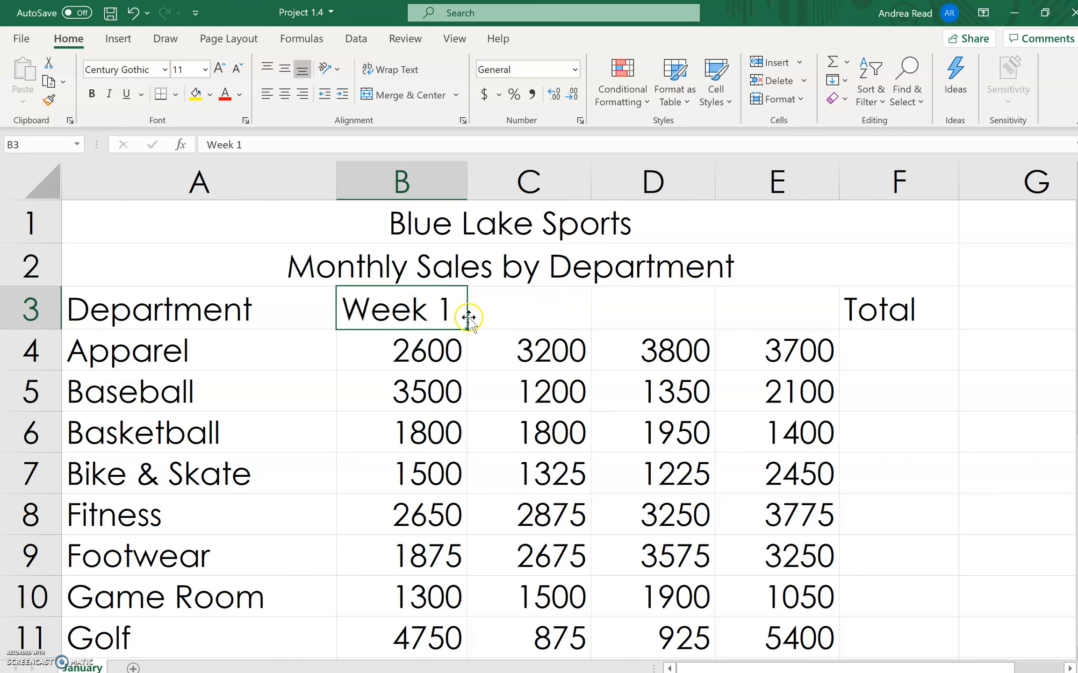
pyautogui.moveTo(468, 331); pyautogui.dragTo(801, 322)
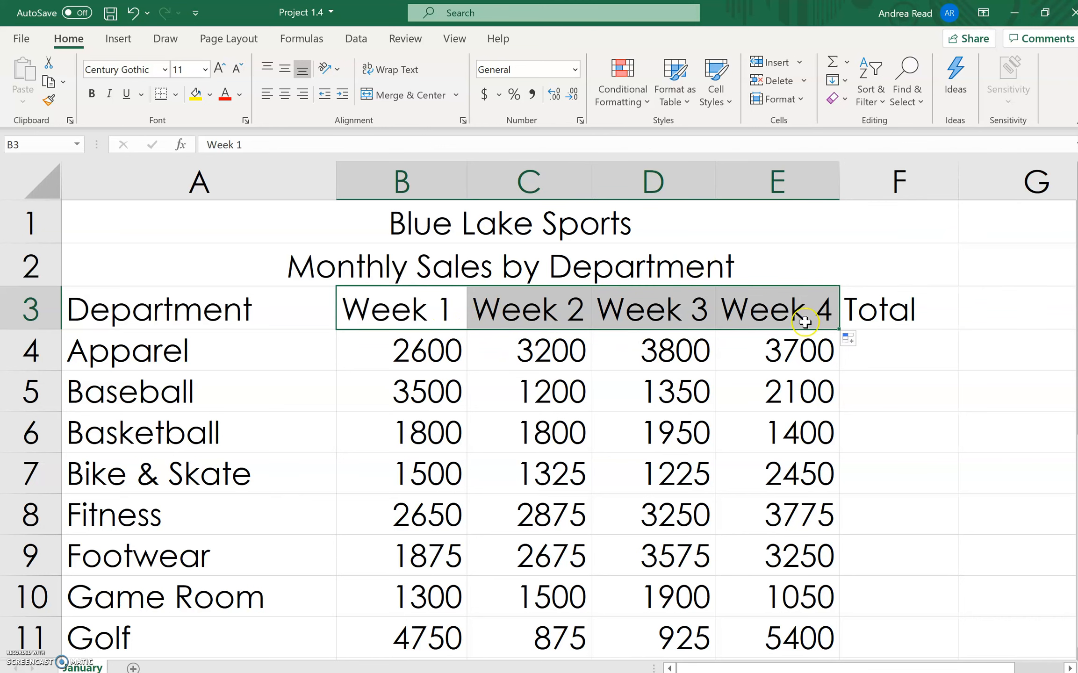
pyautogui.click(850, 343)
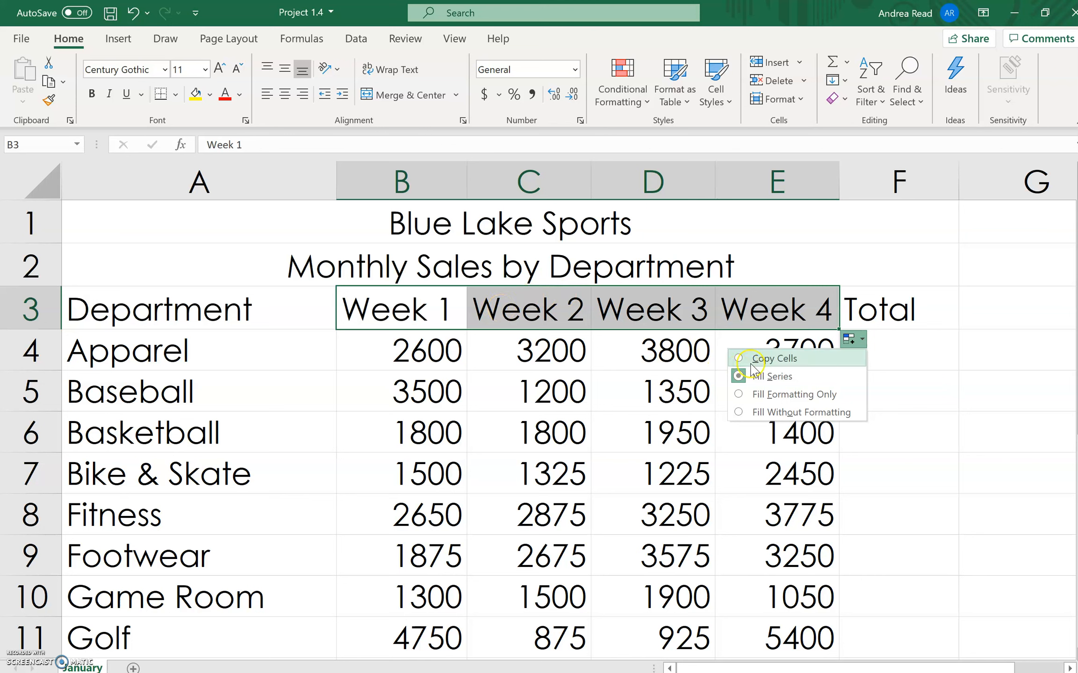
pyautogui.click(737, 359)
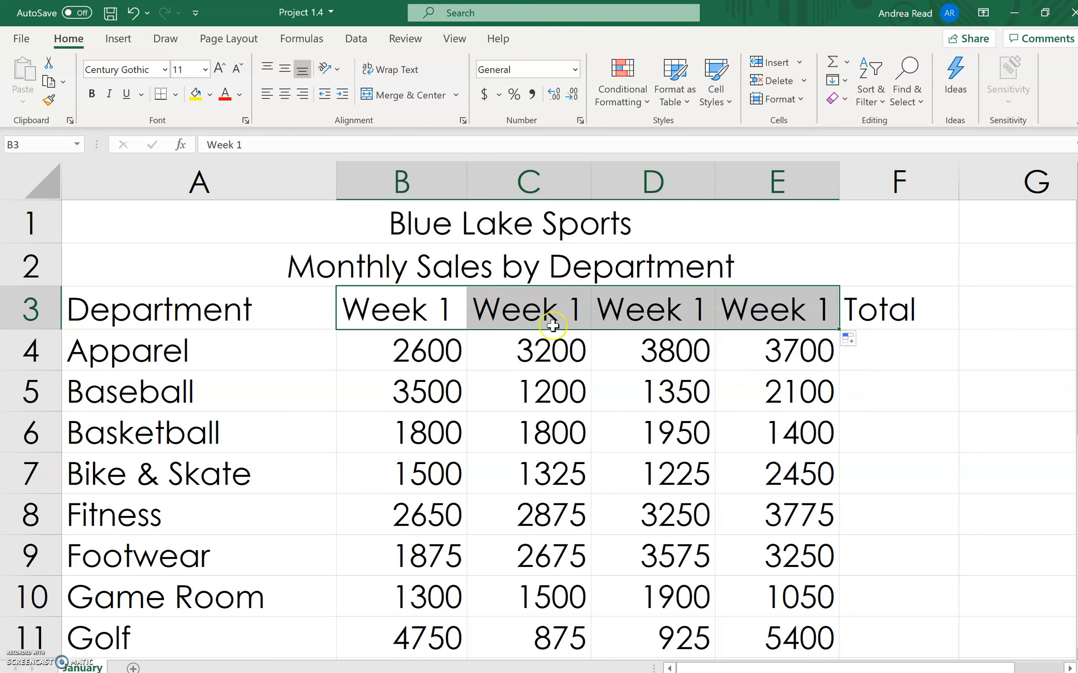
pyautogui.click(850, 339)
pyautogui.click(740, 377)
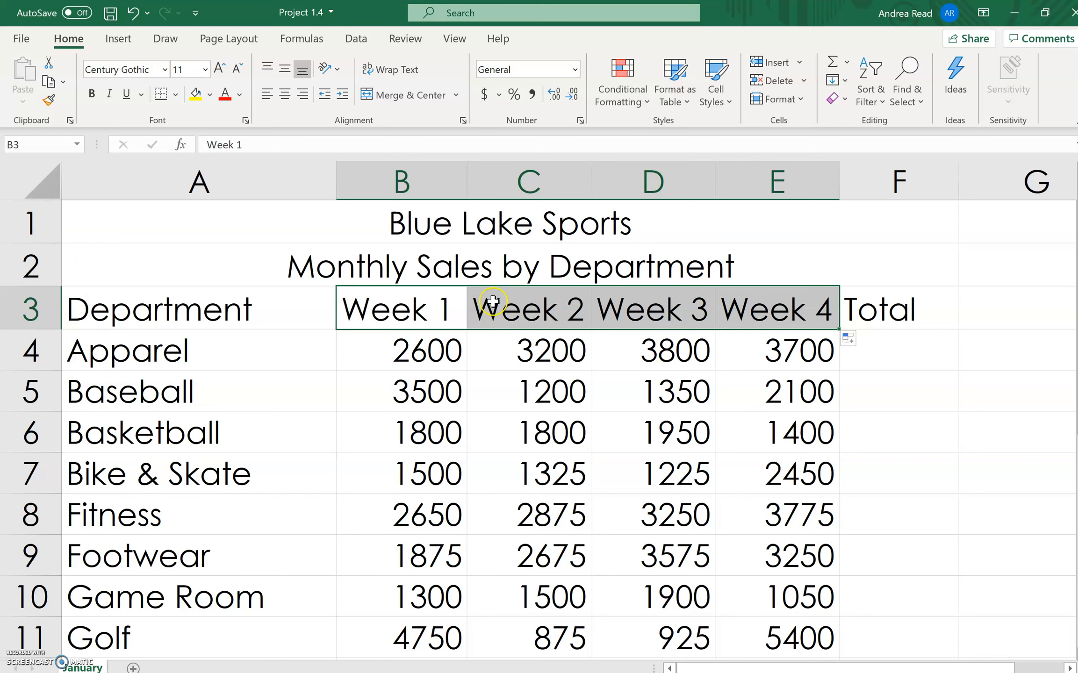
# - Narrow columns C through E together to an equal width
pyautogui.click(658, 361)
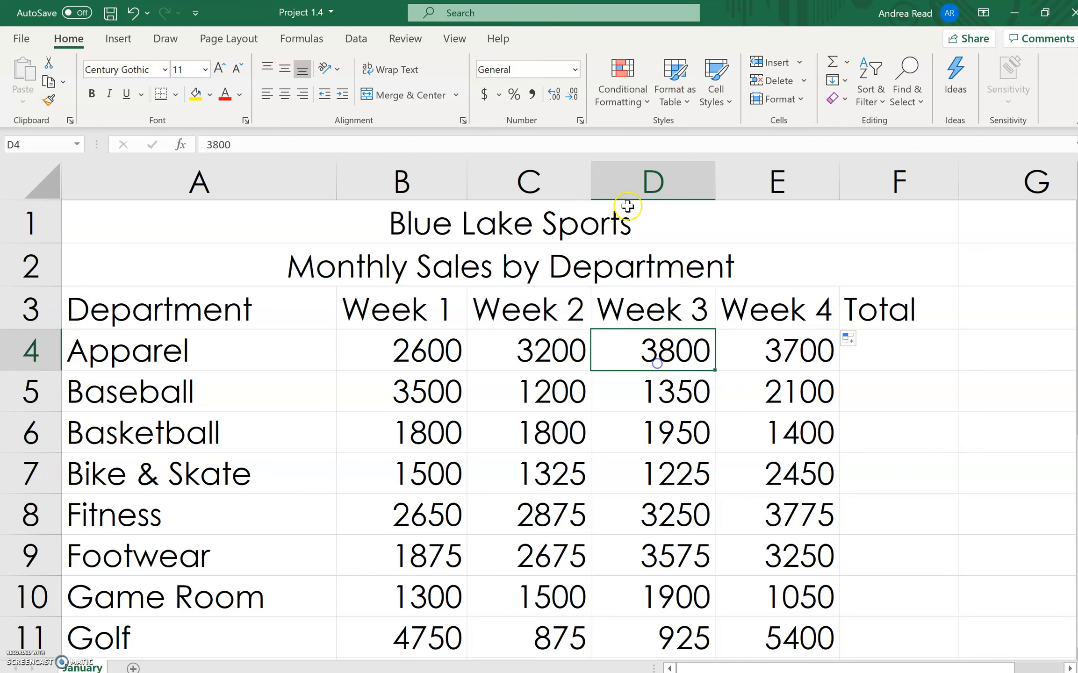
pyautogui.moveTo(508, 174); pyautogui.dragTo(780, 185)
pyautogui.click(934, 520)
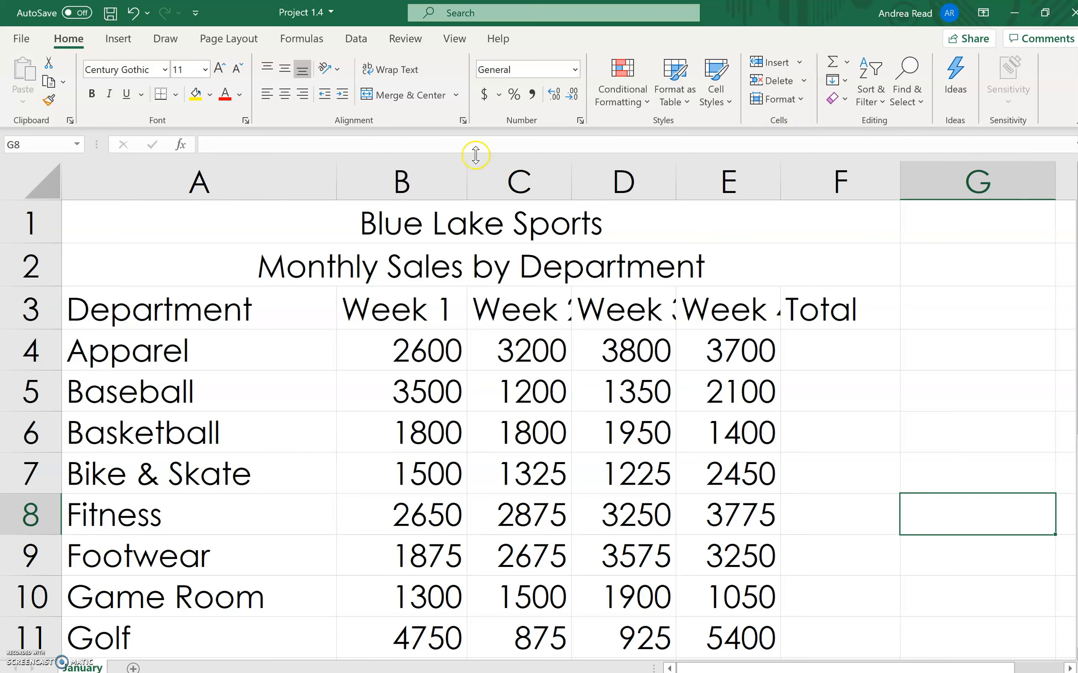
# - AutoFit the widths of columns B through E to their contents
pyautogui.moveTo(403, 180); pyautogui.dragTo(771, 197)
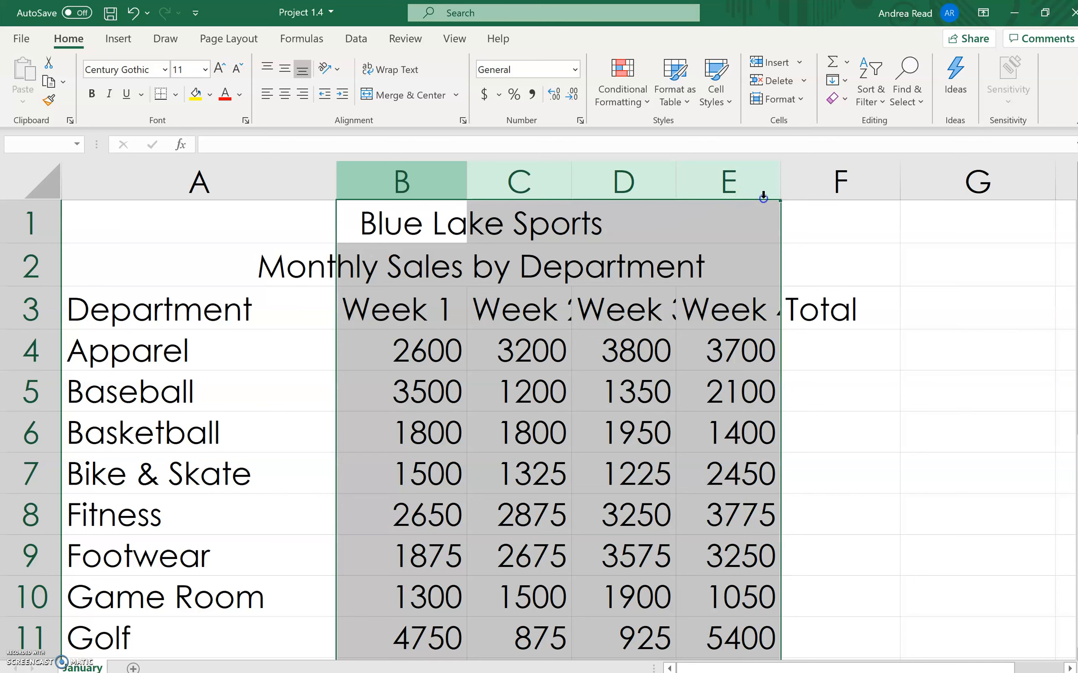
pyautogui.moveTo(371, 174); pyautogui.dragTo(780, 166)
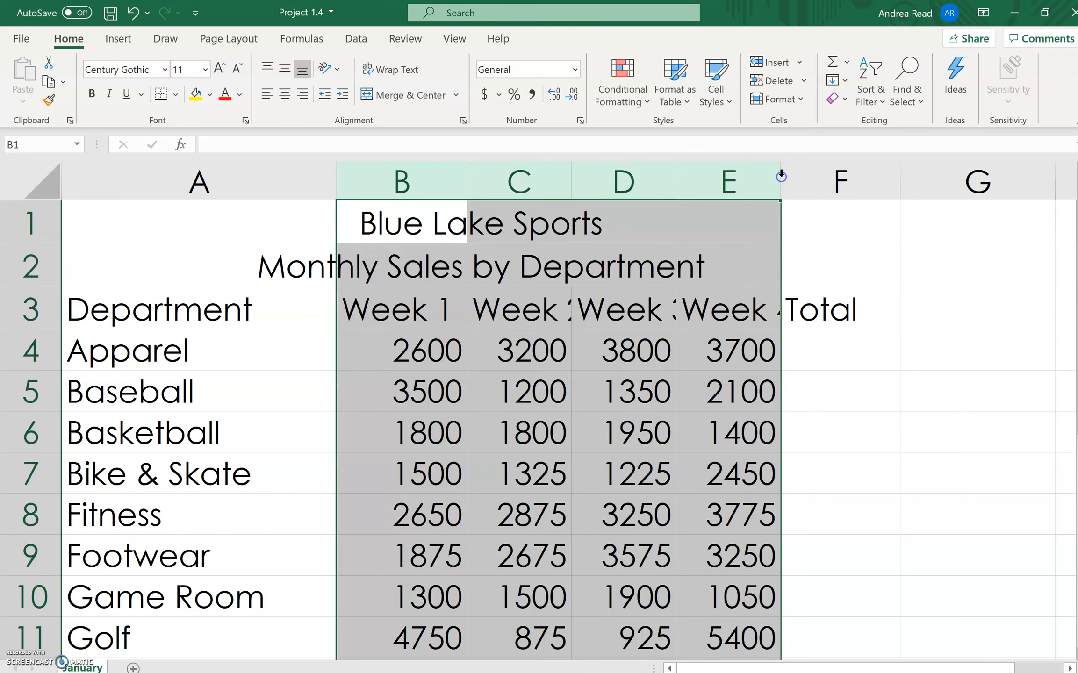
pyautogui.doubleClick(781, 176)
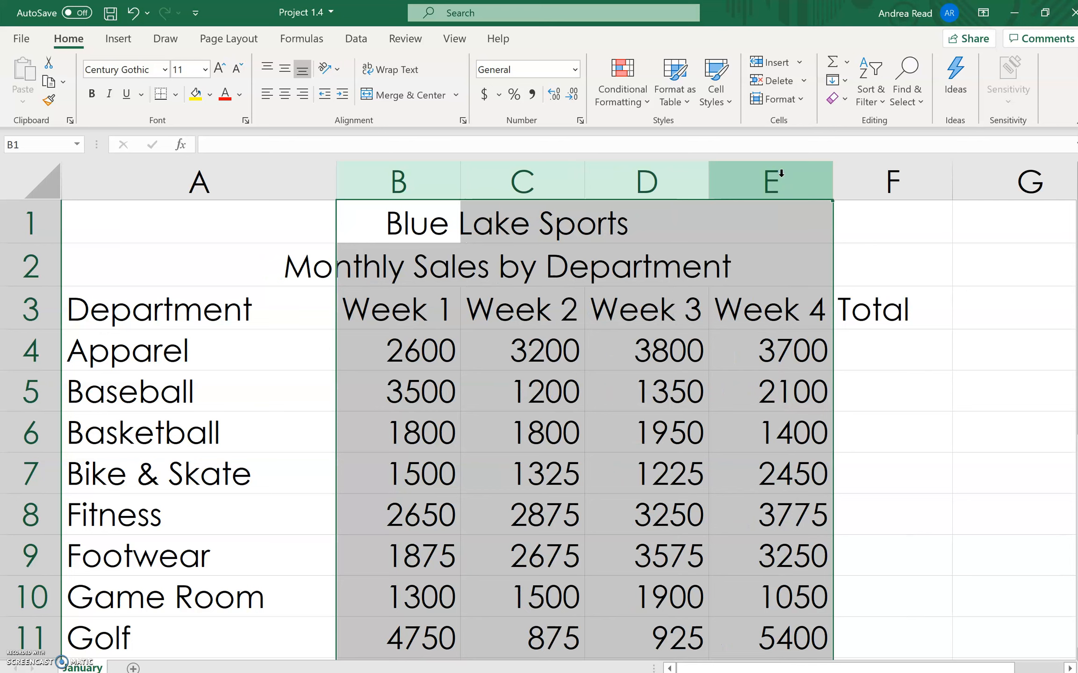
pyautogui.click(775, 99)
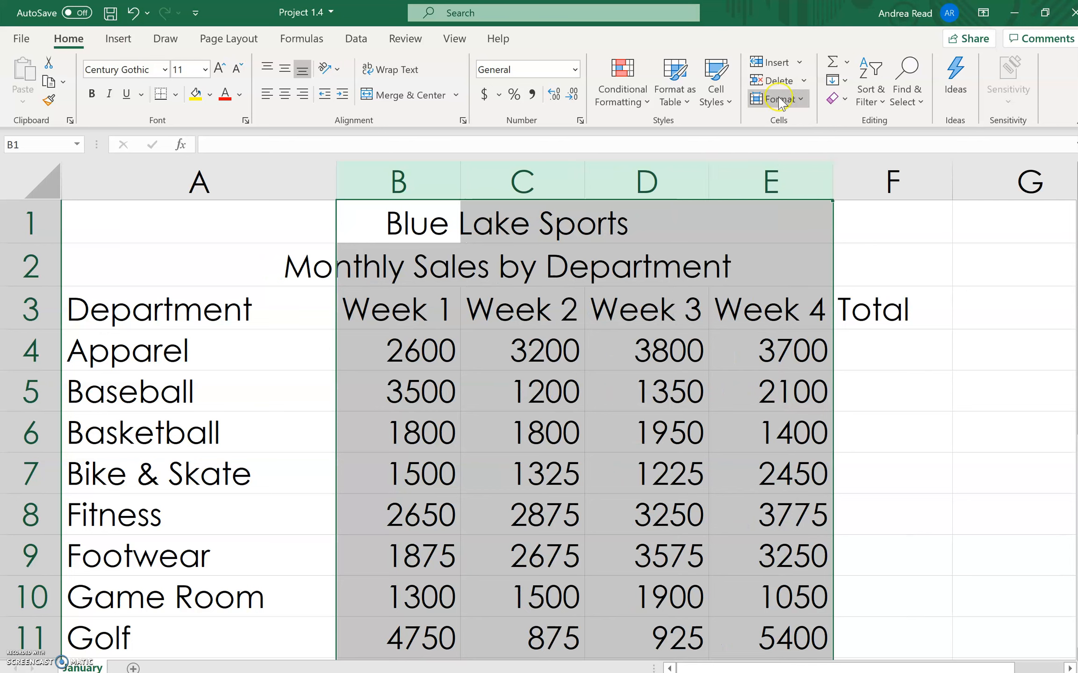
pyautogui.click(810, 101)
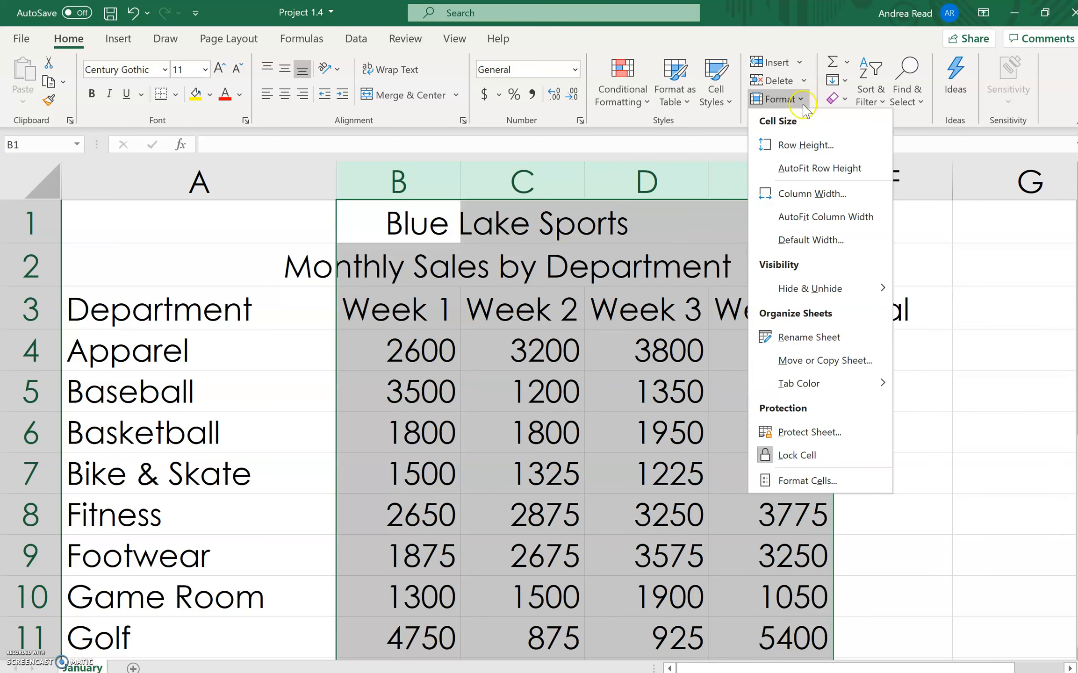
pyautogui.click(807, 229)
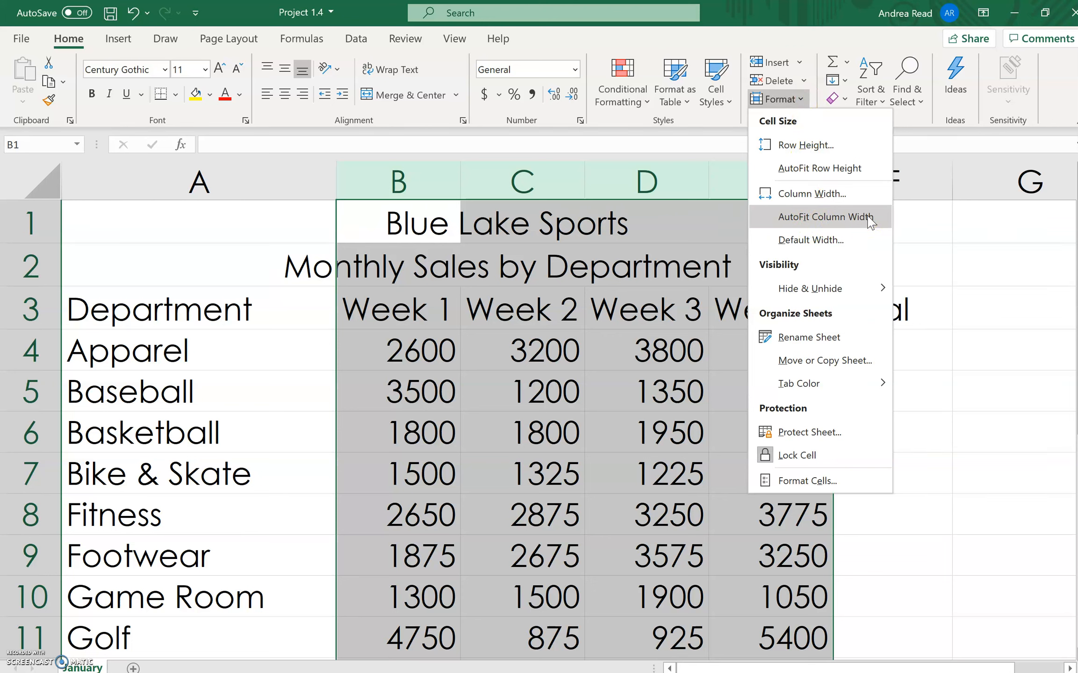
pyautogui.click(717, 184)
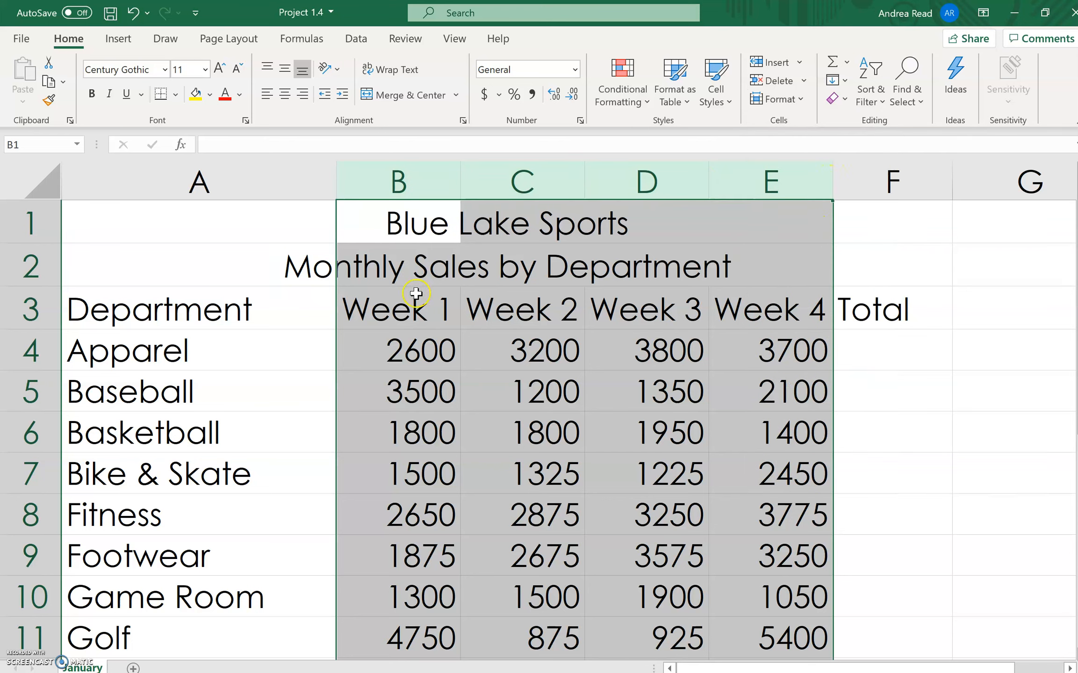
pyautogui.click(637, 382)
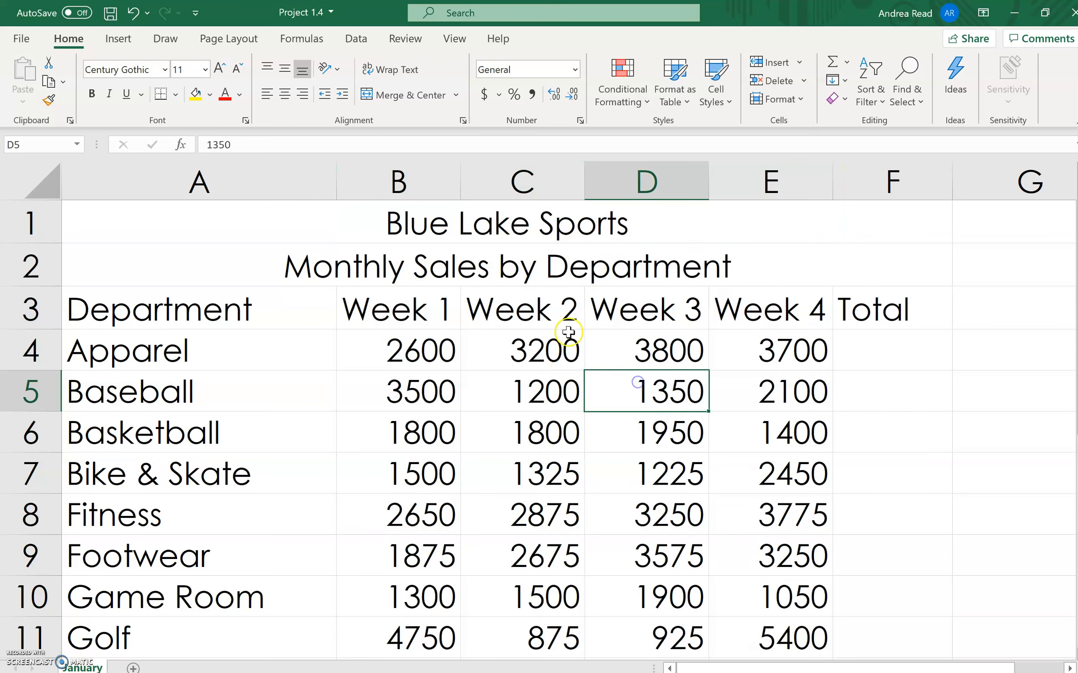
pyautogui.click(527, 314)
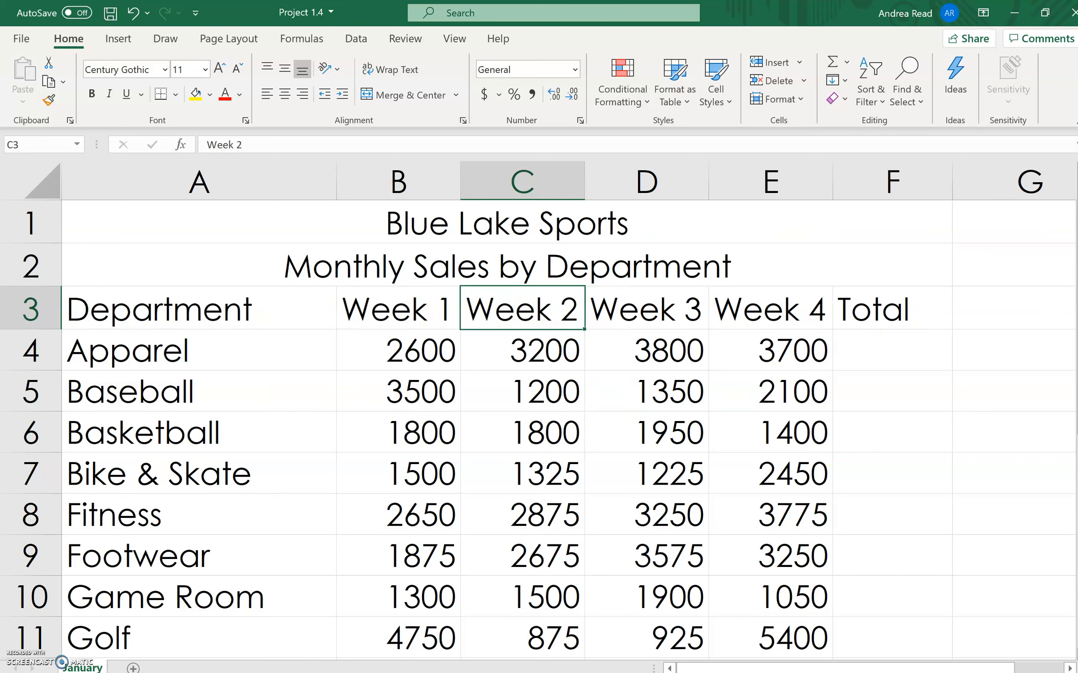
pyautogui.click(1029, 672)
pyautogui.click(1029, 672)
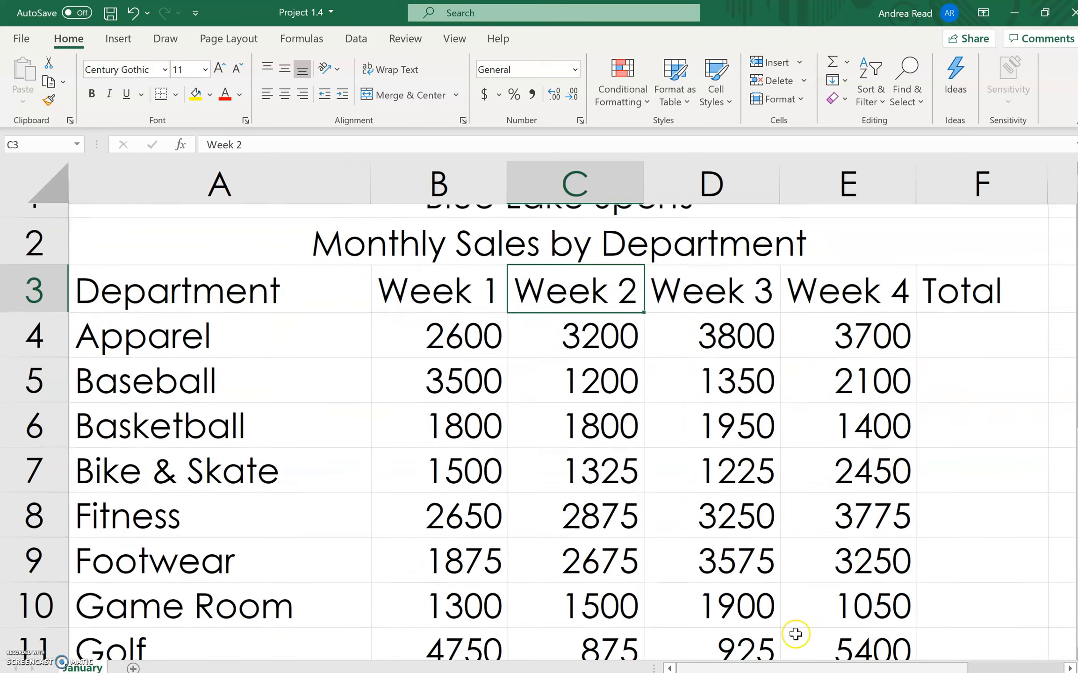
pyautogui.moveTo(707, 667)
pyautogui.mouseDown()
pyautogui.moveTo(805, 667)
pyautogui.moveTo(709, 667)
pyautogui.mouseUp()
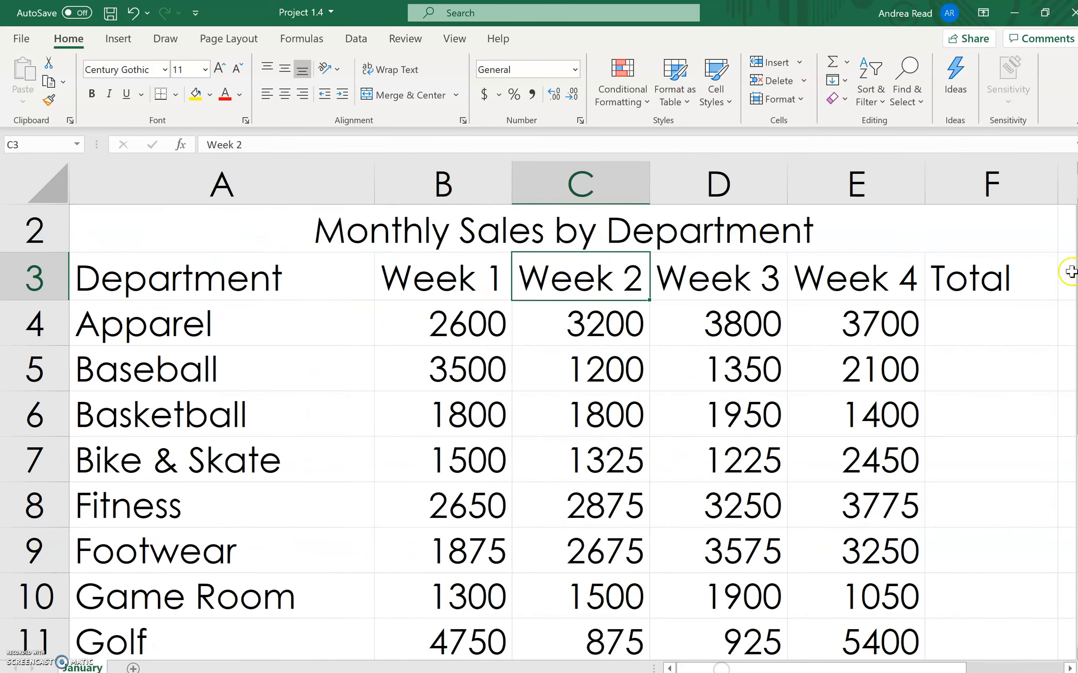
# - Examine the Apparel sales in B4:E4 and the weekly columns that feed the empty Total column and Total row
pyautogui.click(977, 329)
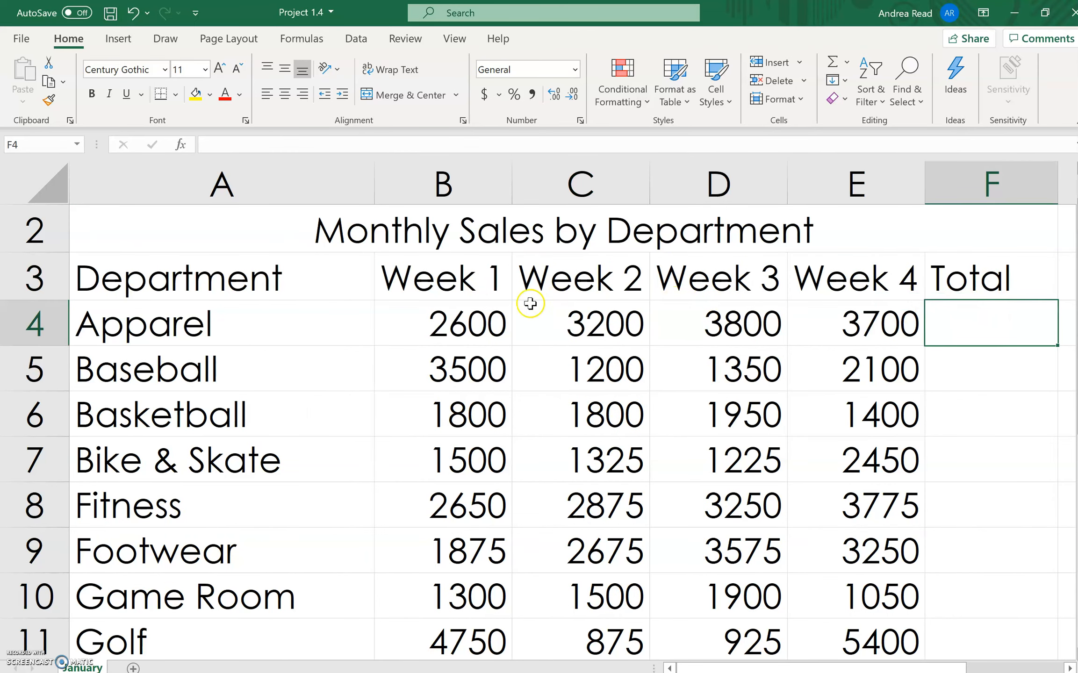
pyautogui.moveTo(440, 322); pyautogui.dragTo(885, 329)
pyautogui.click(495, 324)
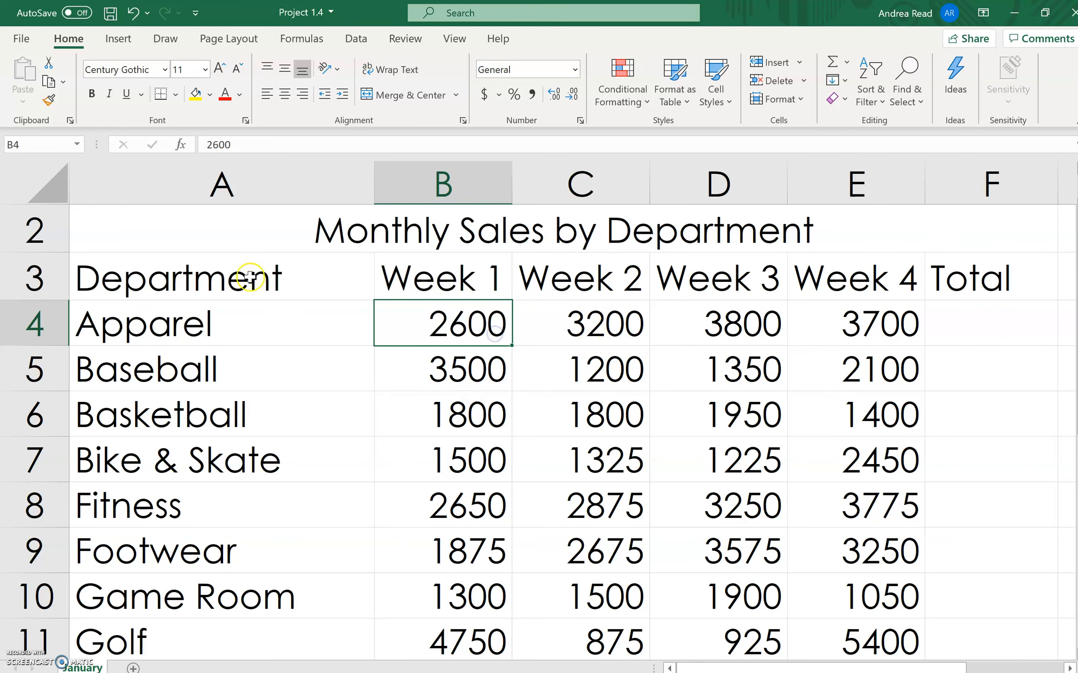
pyautogui.click(159, 343)
pyautogui.moveTo(243, 323); pyautogui.dragTo(856, 336)
pyautogui.click(987, 325)
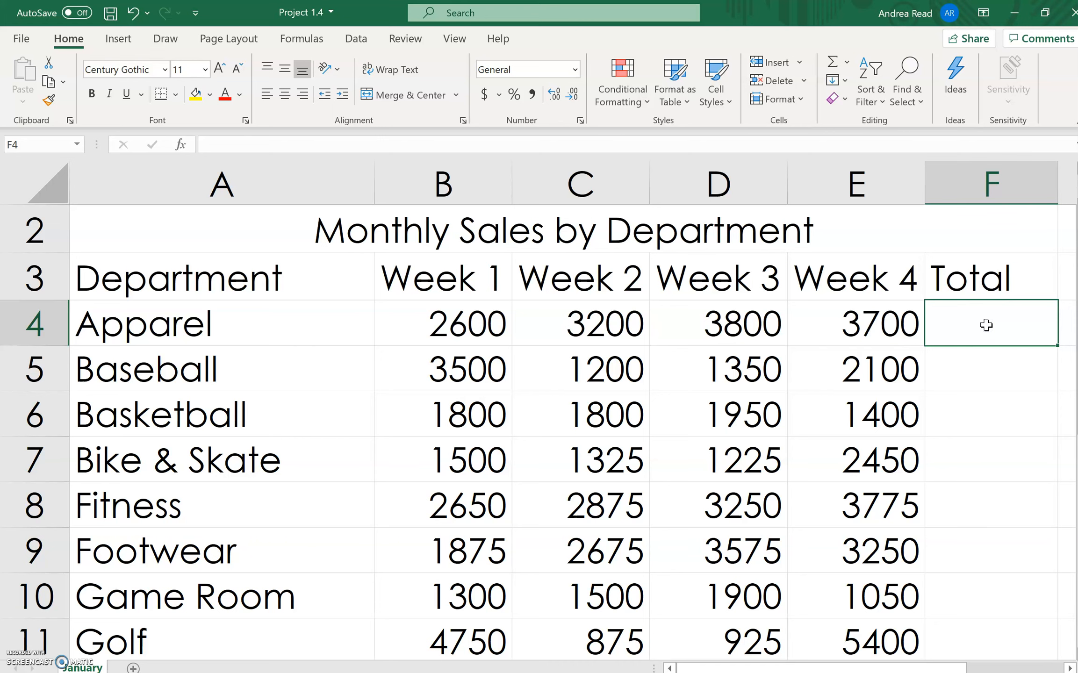
pyautogui.moveTo(403, 323); pyautogui.dragTo(888, 327)
pyautogui.click(971, 321)
pyautogui.scroll(-2, 951, 322)
pyautogui.click(459, 640)
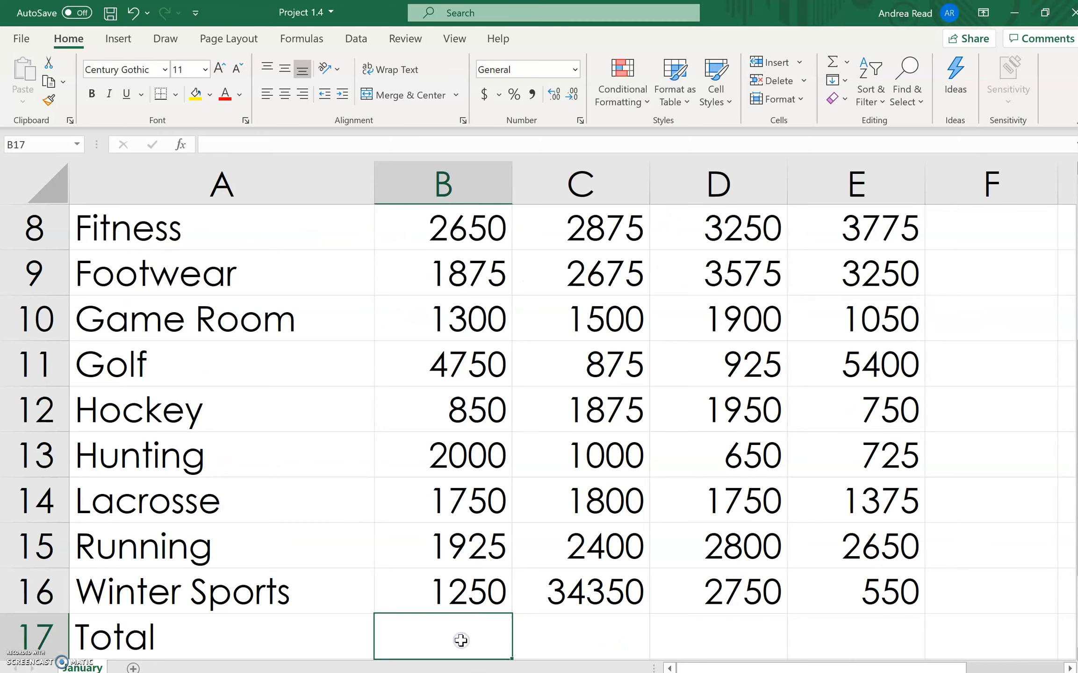
pyautogui.scroll(2, 474, 559)
pyautogui.moveTo(456, 322); pyautogui.dragTo(458, 549)
pyautogui.click(453, 590)
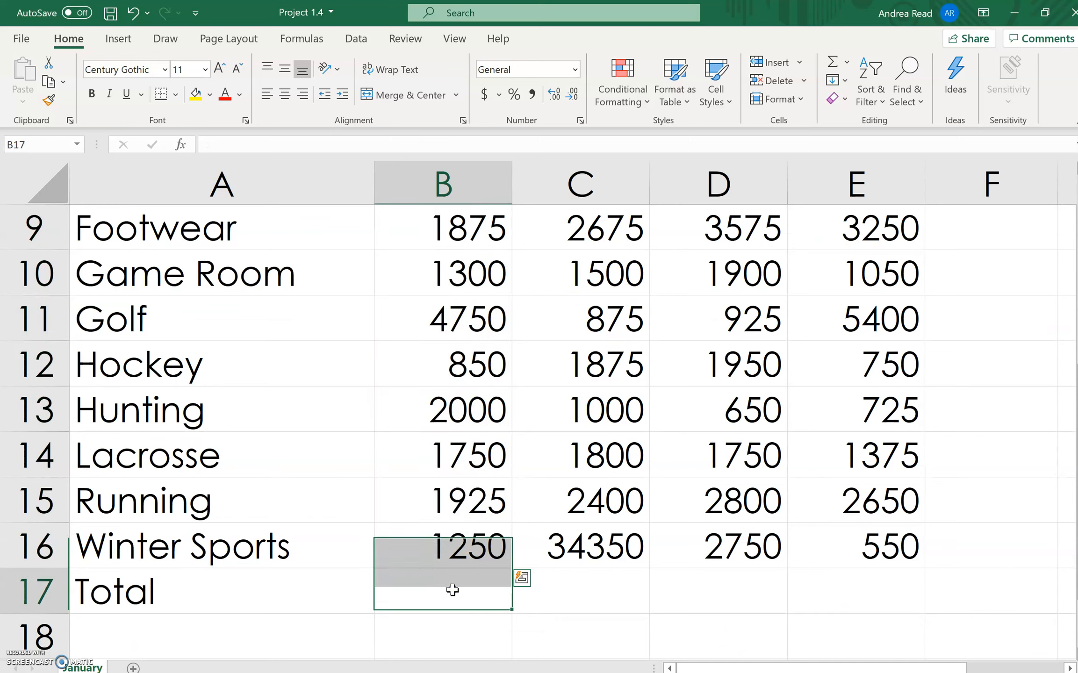
pyautogui.click(602, 592)
pyautogui.click(716, 585)
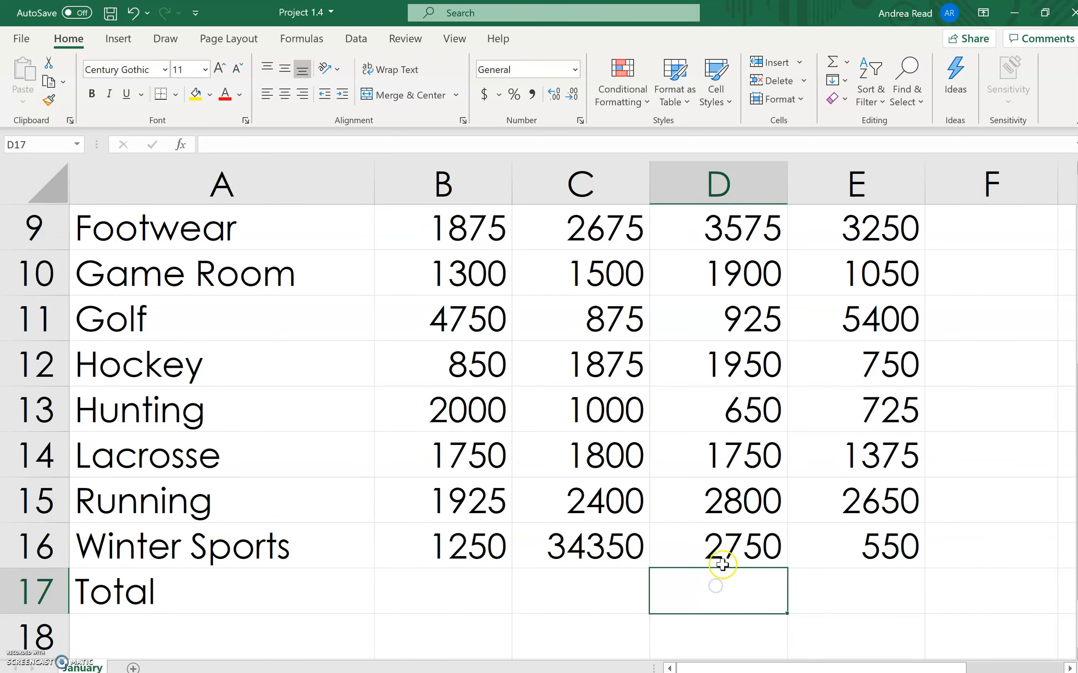
# - Total the Apparel sales in F4 with the AutoSum formula =SUM(B4:E4)
pyautogui.keyDown('ctrl'); pyautogui.scroll(-5, 716, 569); pyautogui.keyUp('ctrl')
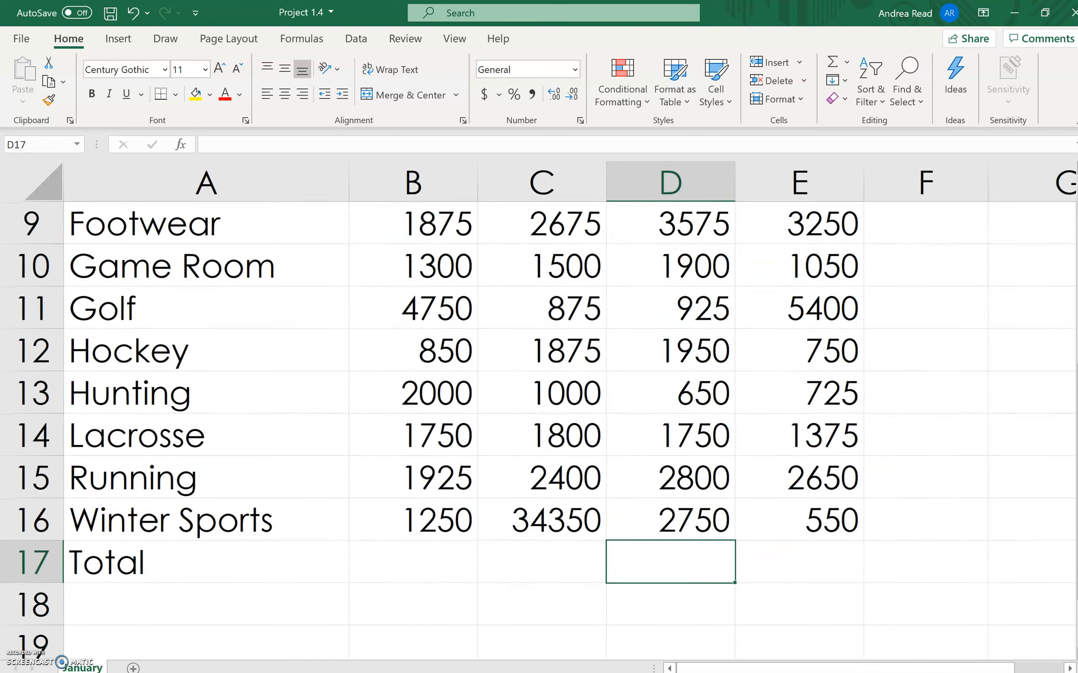
pyautogui.scroll(-3, 538, 411)
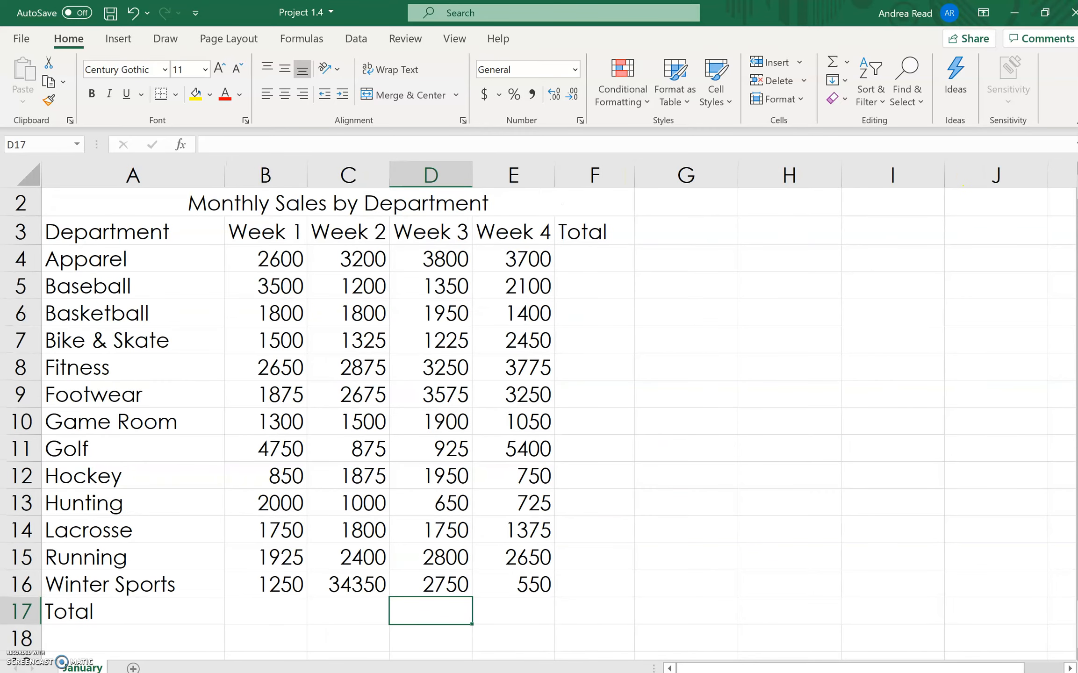
pyautogui.click(592, 263)
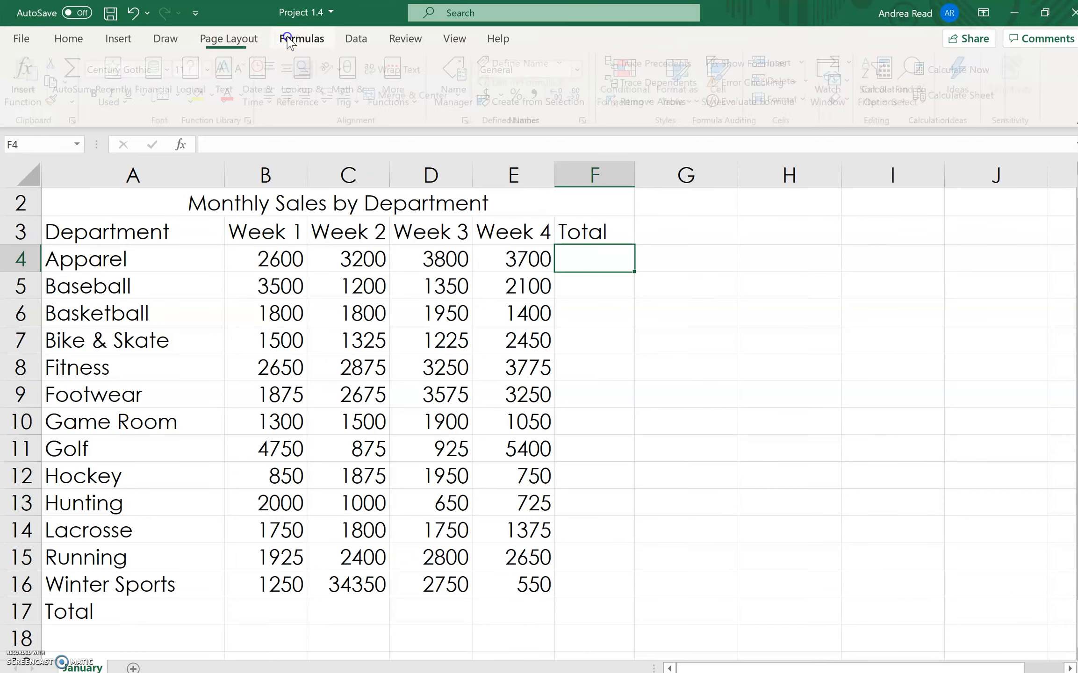
pyautogui.click(301, 38)
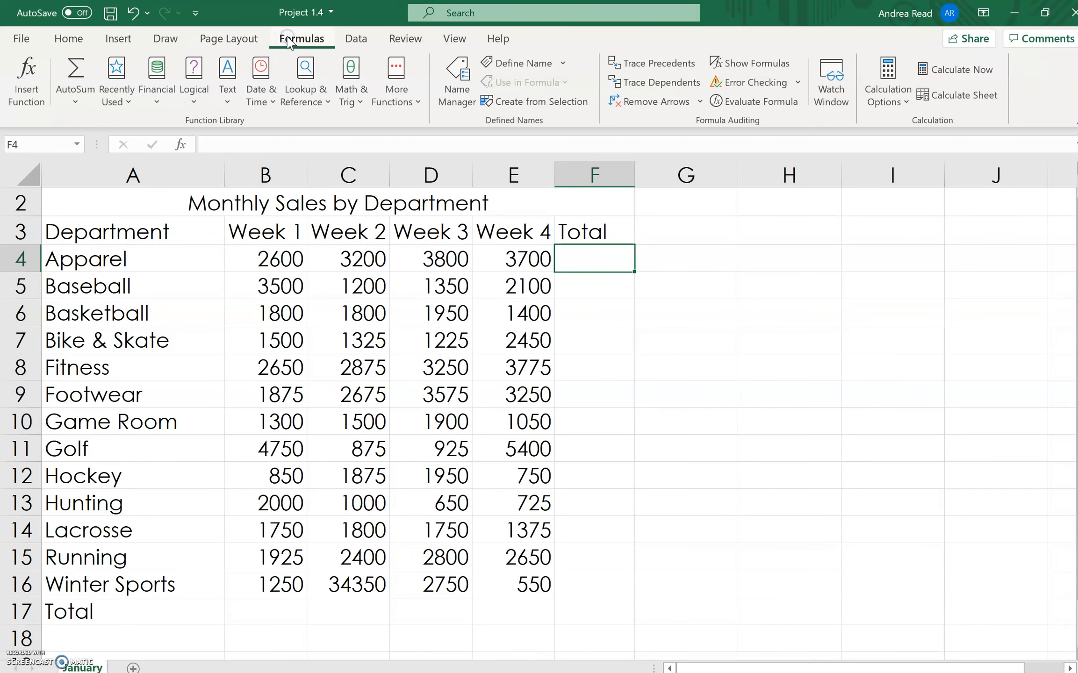
pyautogui.click(74, 101)
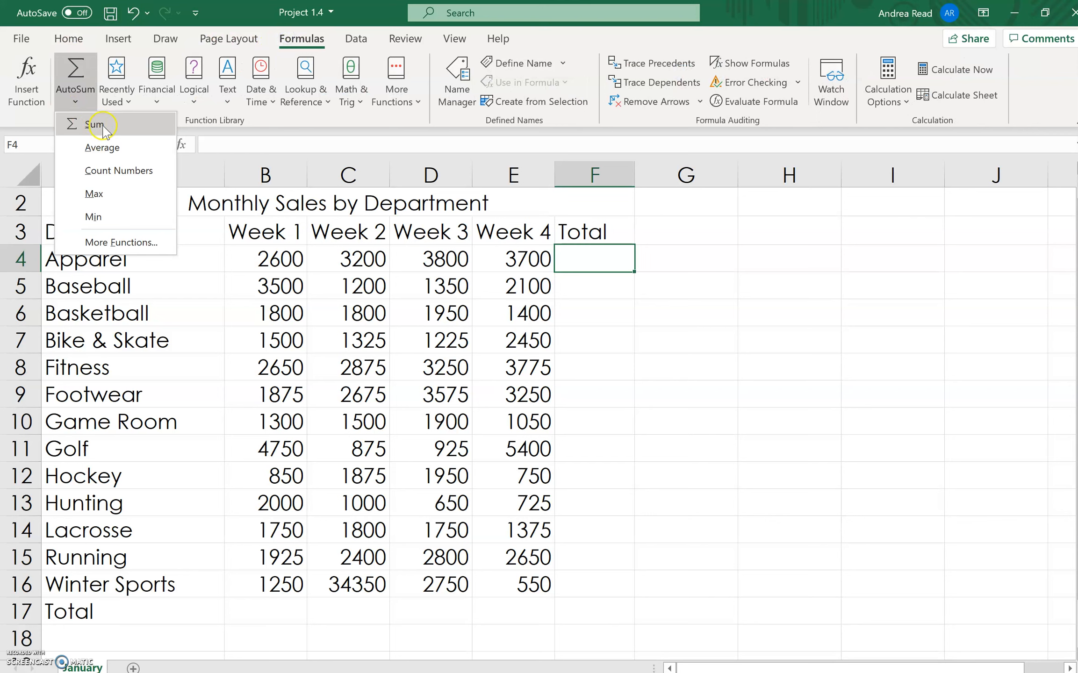
pyautogui.click(95, 124)
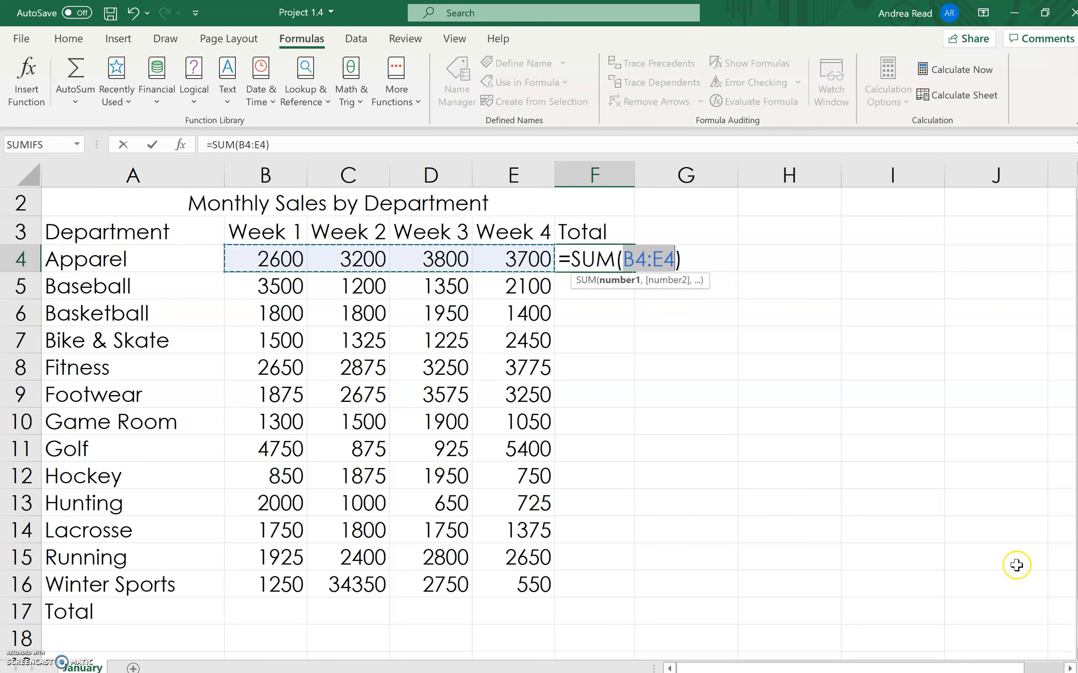
pyautogui.click(677, 259)
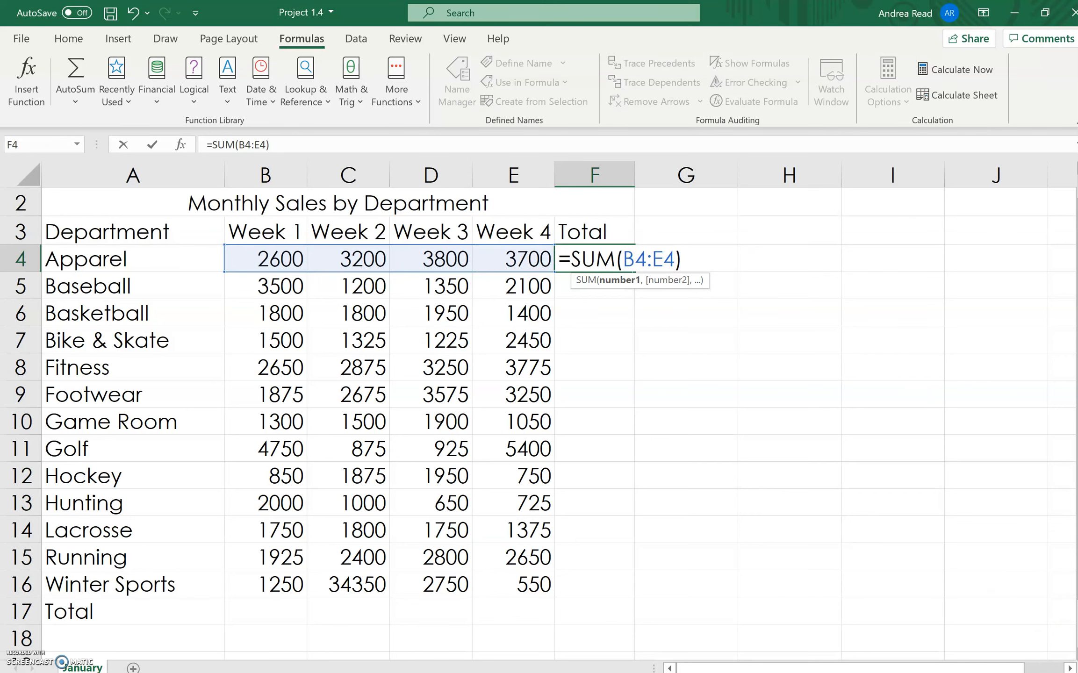
pyautogui.moveTo(624, 257); pyautogui.dragTo(645, 257)
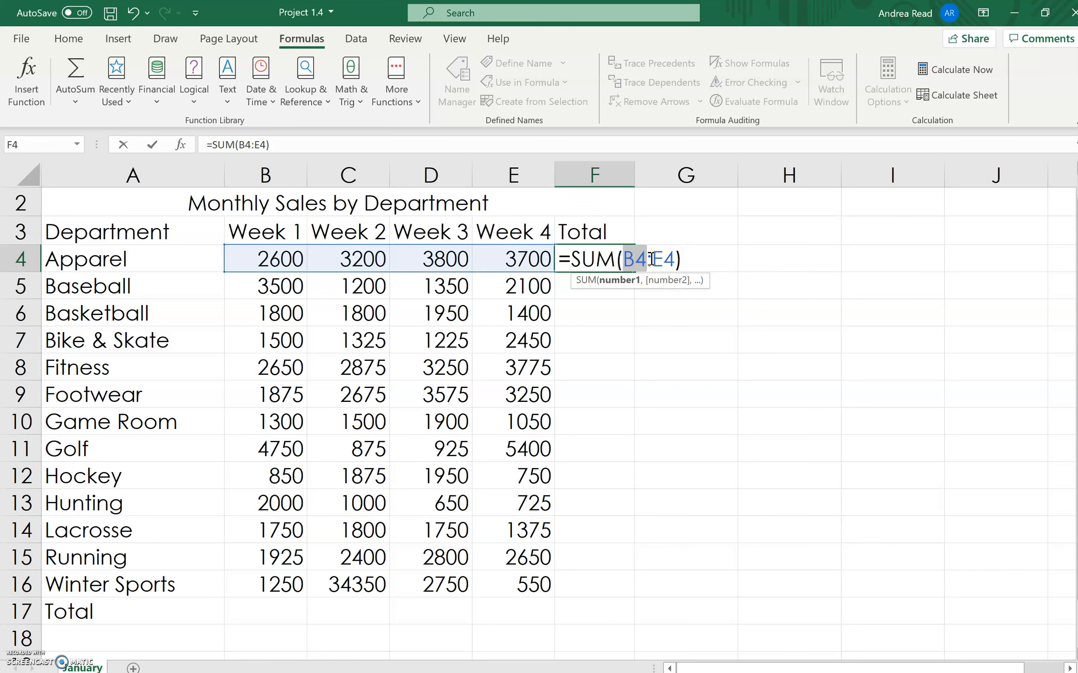
pyautogui.click(655, 259)
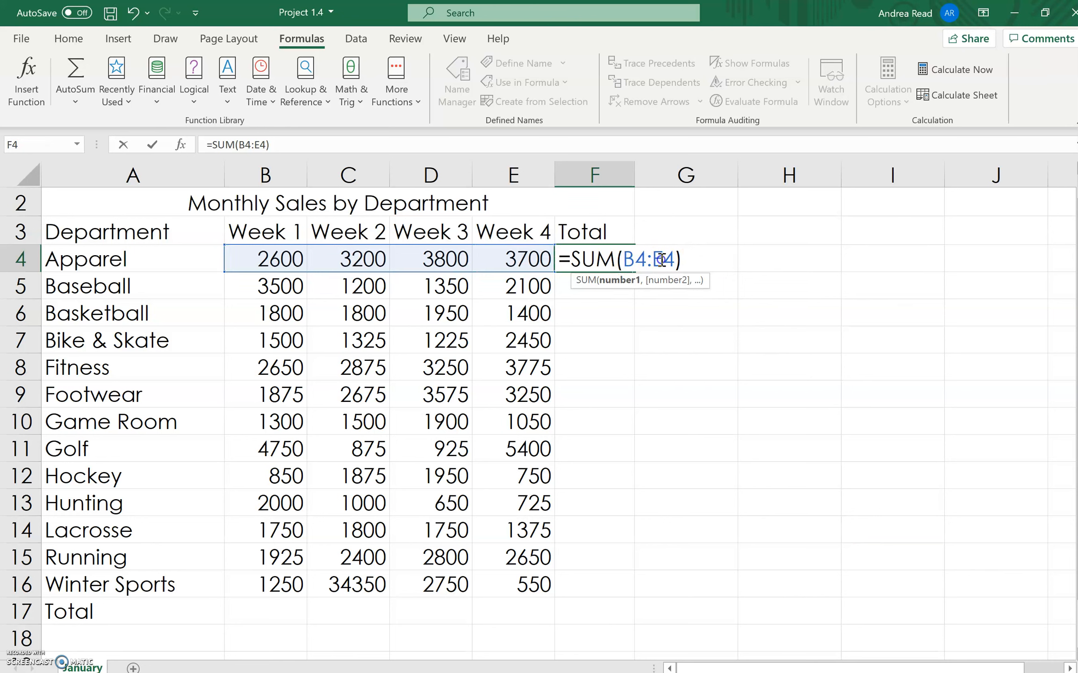
pyautogui.click(646, 260)
pyautogui.press('Return')
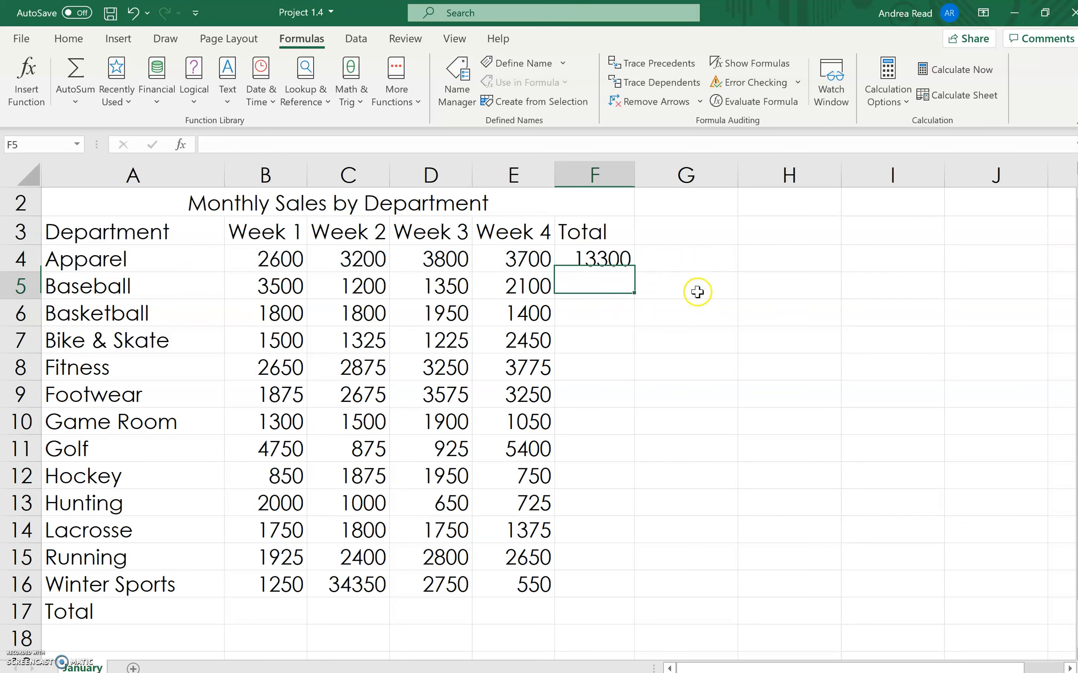
# - Copy the F4 sum formula down the Total column through F17 with the fill handle
pyautogui.click(607, 252)
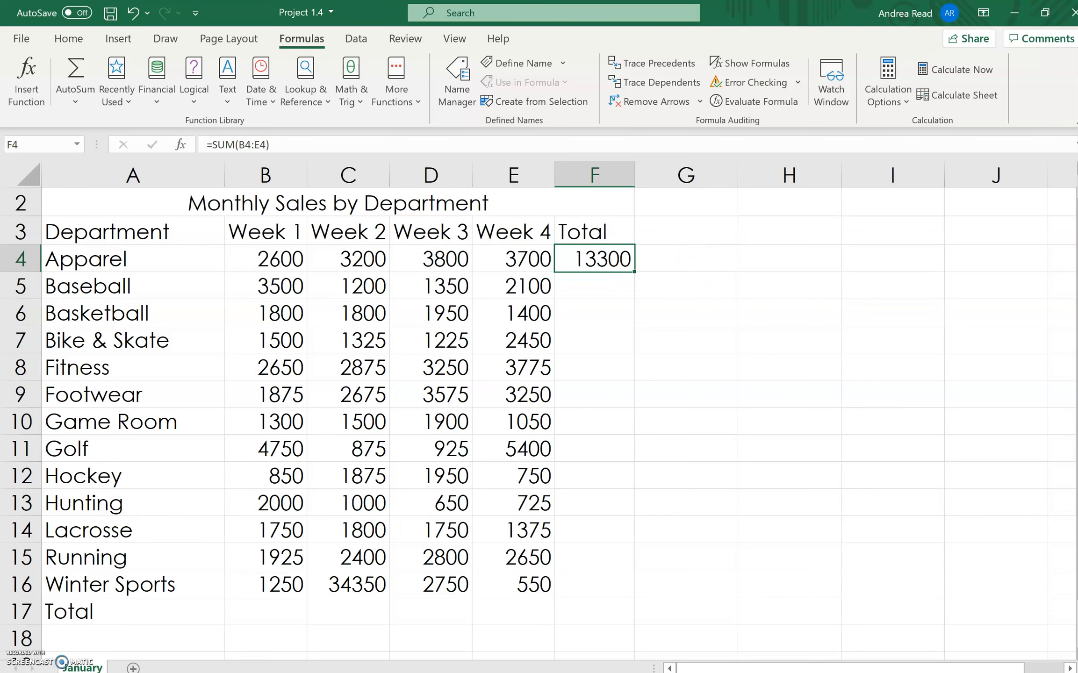
pyautogui.scroll(1, 537, 412)
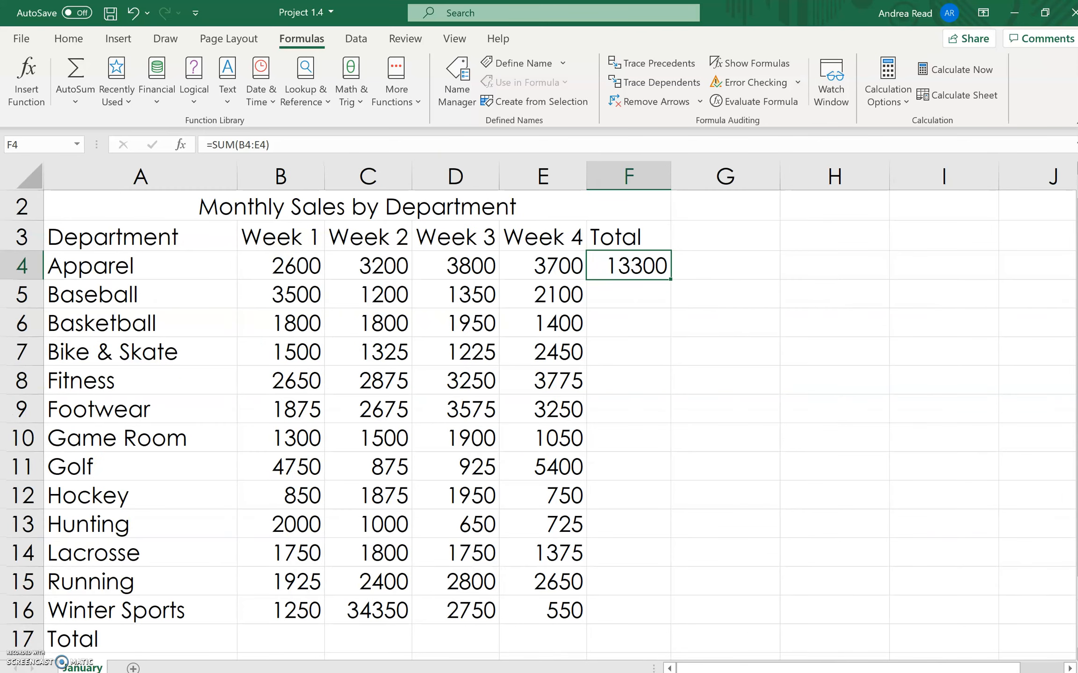
pyautogui.scroll(3, 538, 411)
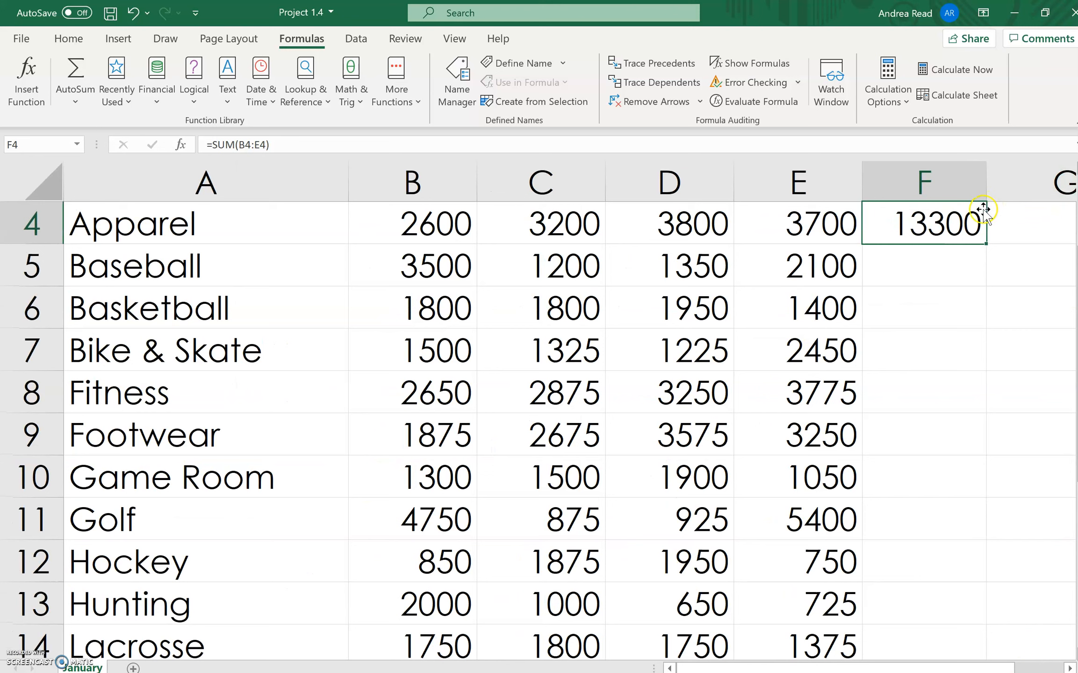
pyautogui.moveTo(986, 246)
pyautogui.mouseDown()
pyautogui.moveTo(989, 368)
pyautogui.moveTo(994, 236)
pyautogui.moveTo(989, 244)
pyautogui.mouseUp()
pyautogui.doubleClick(987, 246)
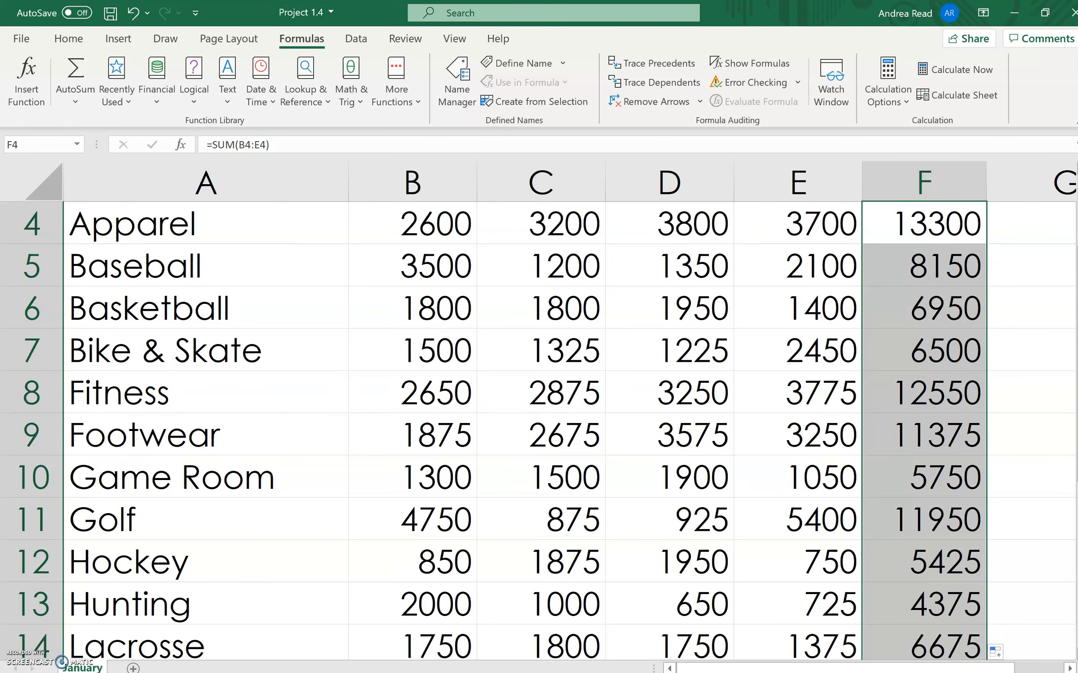
# - Clear the copied sum formula from F17 in the Total row
pyautogui.keyDown('ctrl'); pyautogui.scroll(-4, 52, 302); pyautogui.keyUp('ctrl')
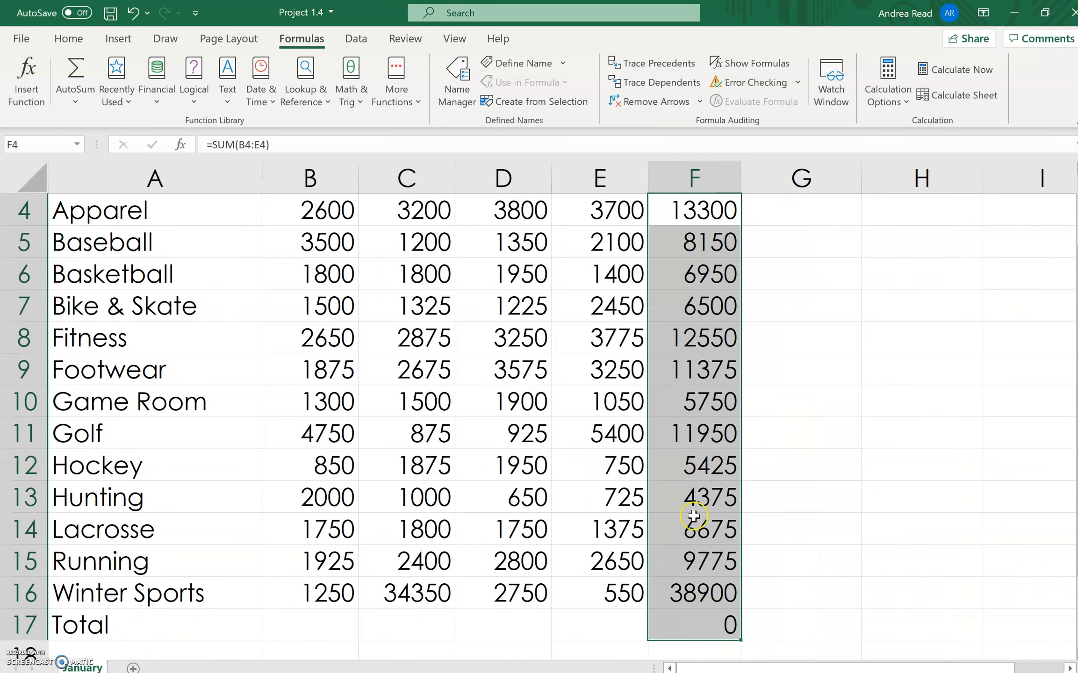
pyautogui.click(689, 599)
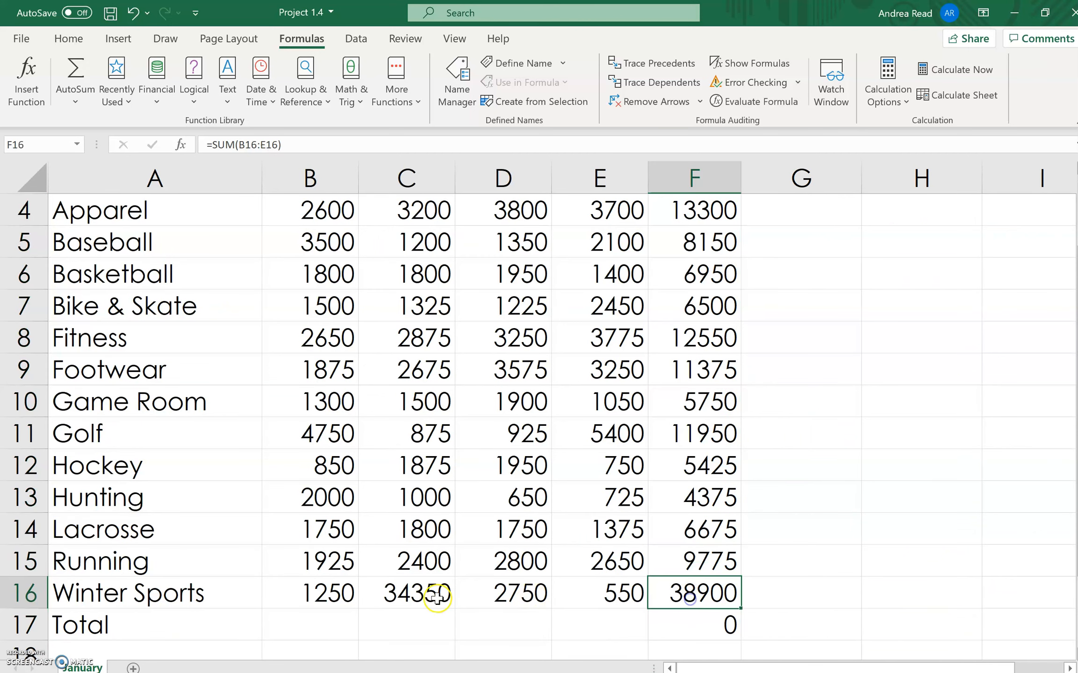
pyautogui.click(720, 629)
pyautogui.click(86, 628)
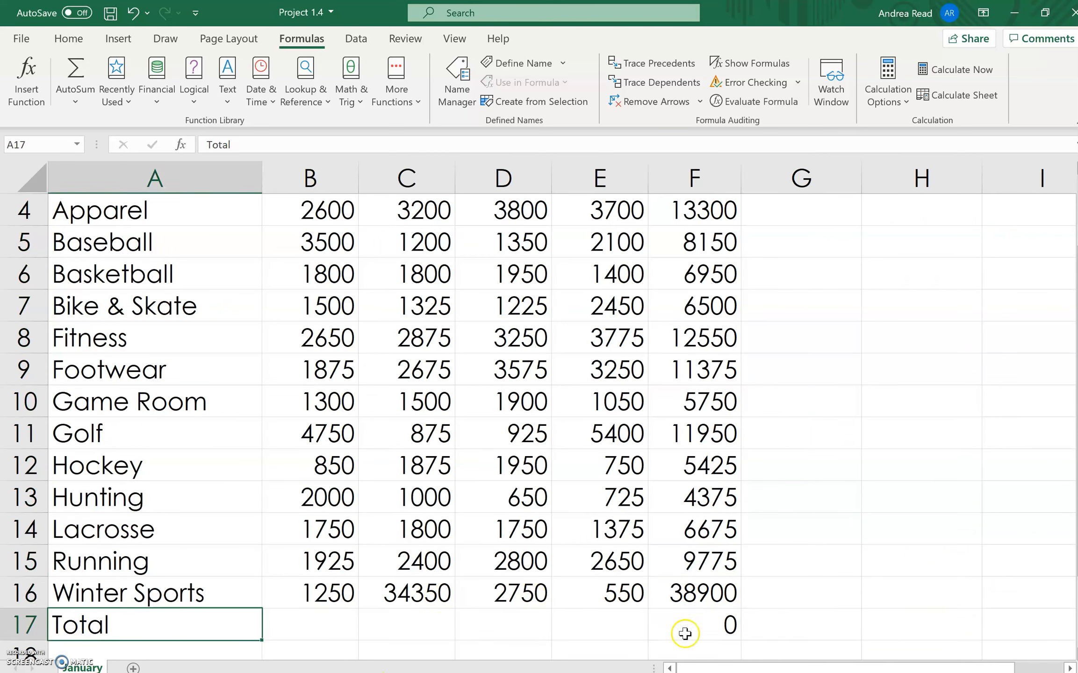
pyautogui.click(708, 629)
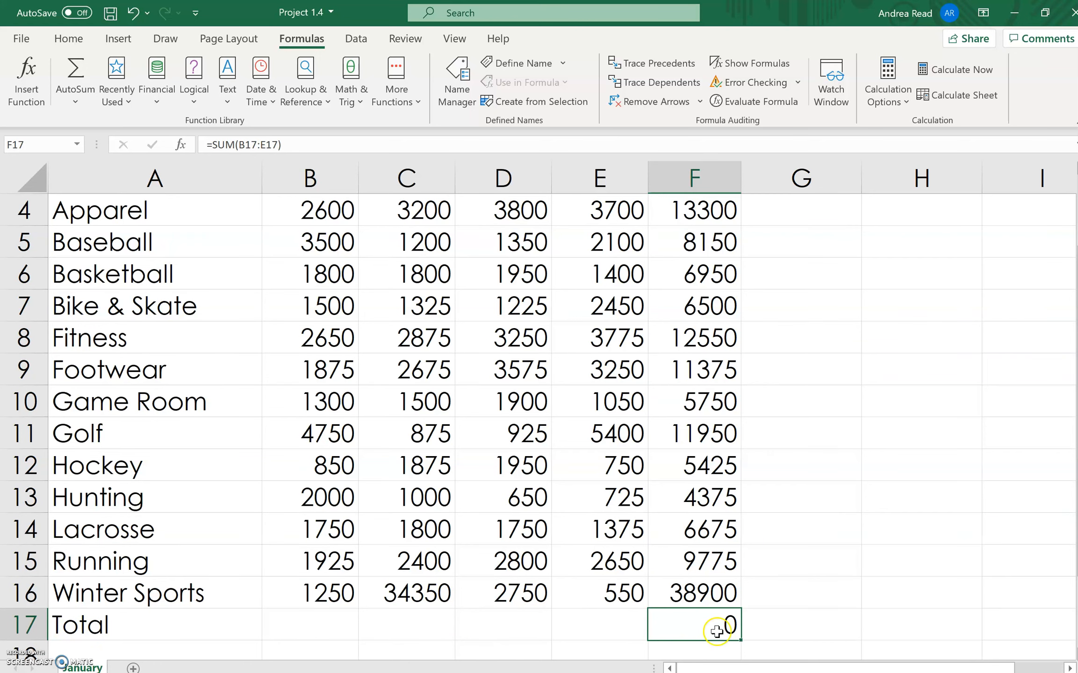
pyautogui.press('Delete')
pyautogui.click(696, 596)
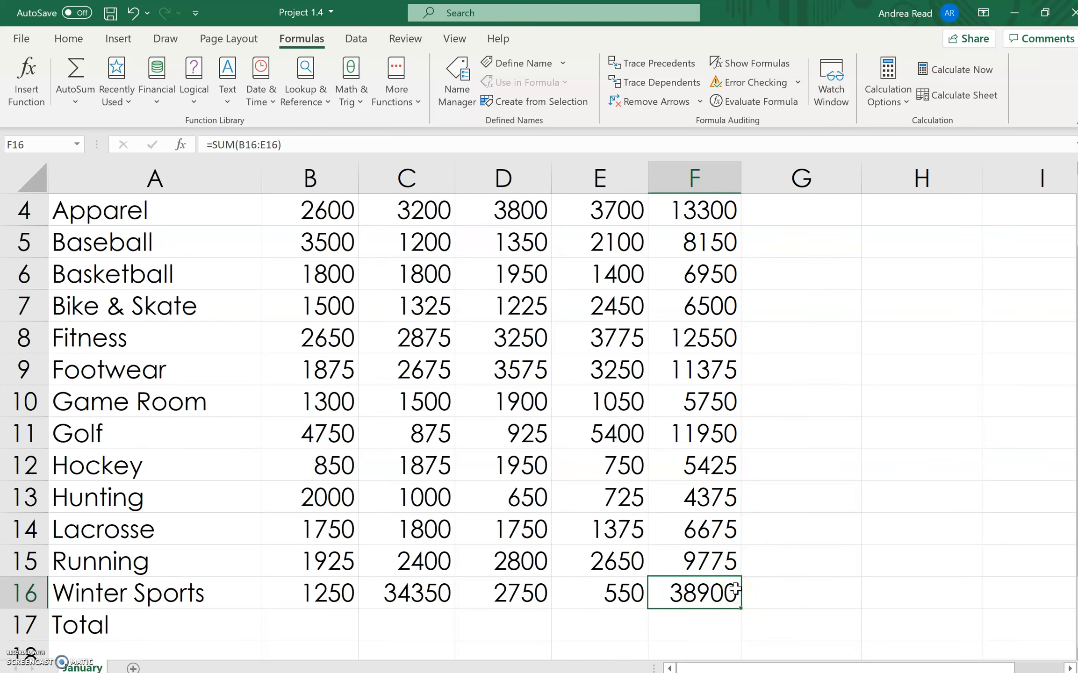
# - Total the Week 1 sales in B17 with the AutoSum formula =SUM(B4:B16)
pyautogui.click(311, 619)
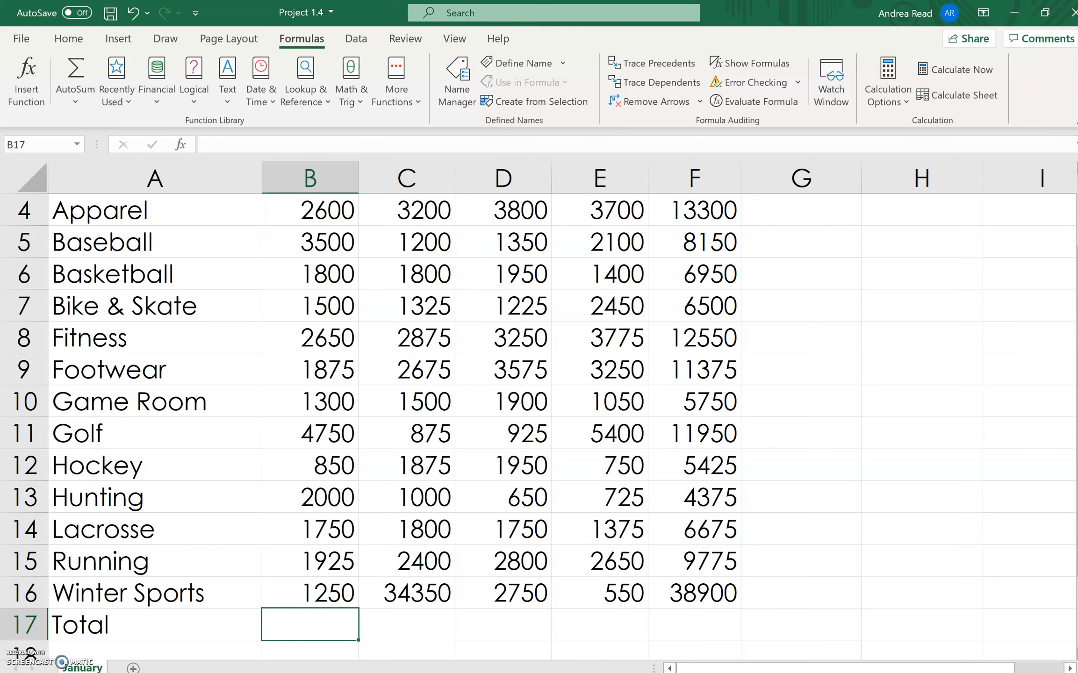
pyautogui.click(76, 100)
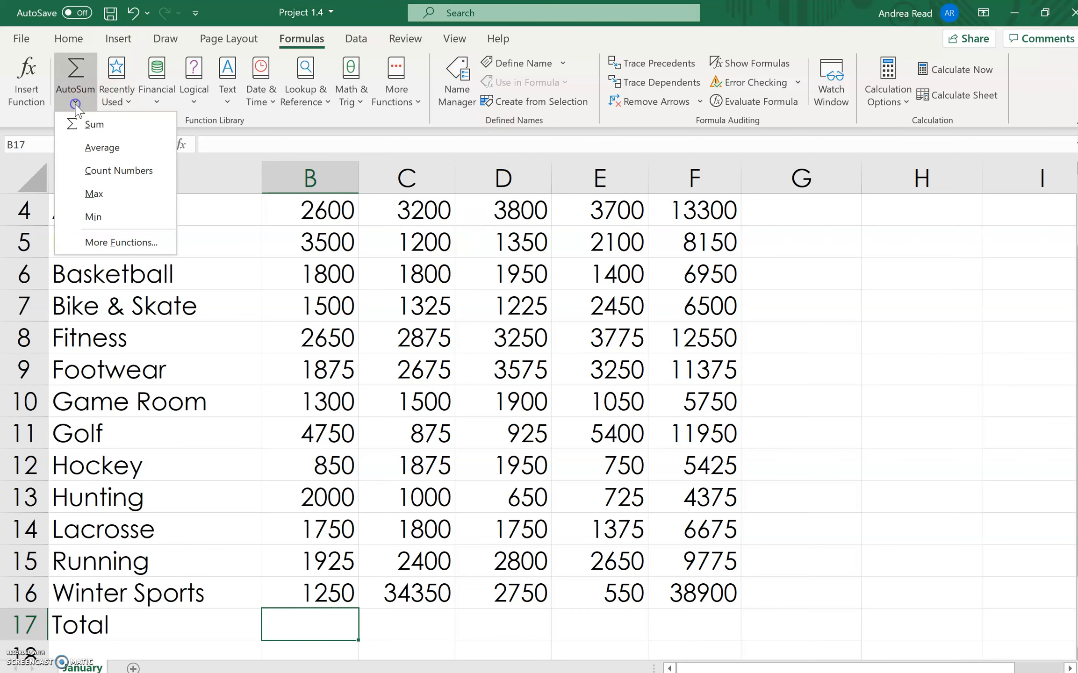
pyautogui.click(95, 124)
pyautogui.scroll(3, 397, 579)
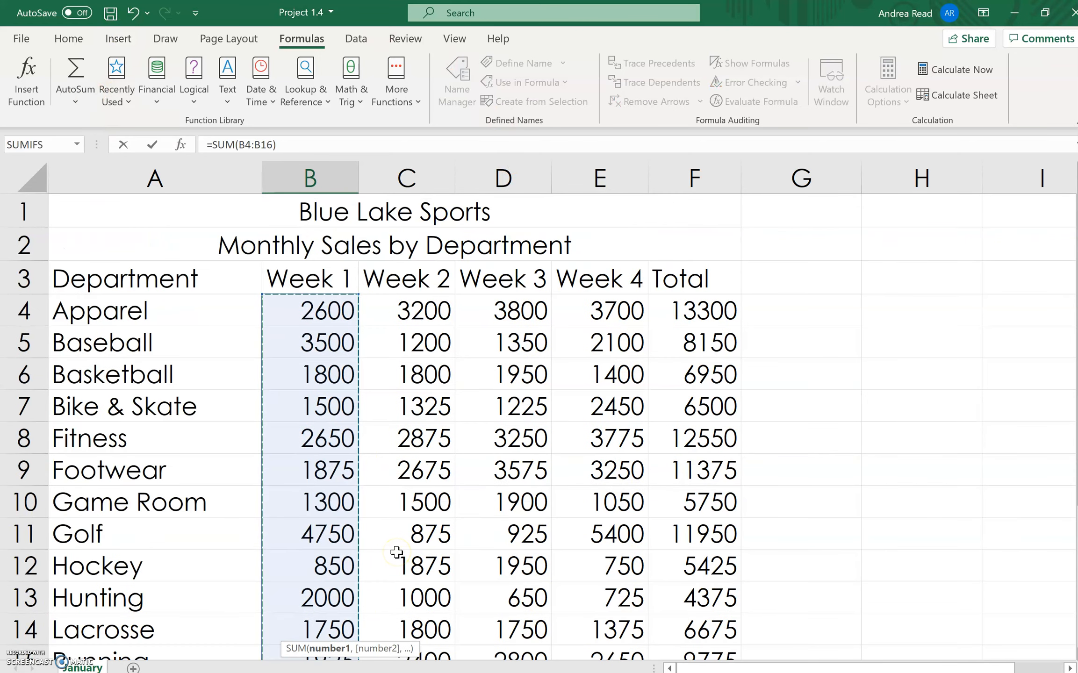
pyautogui.scroll(-2, 397, 551)
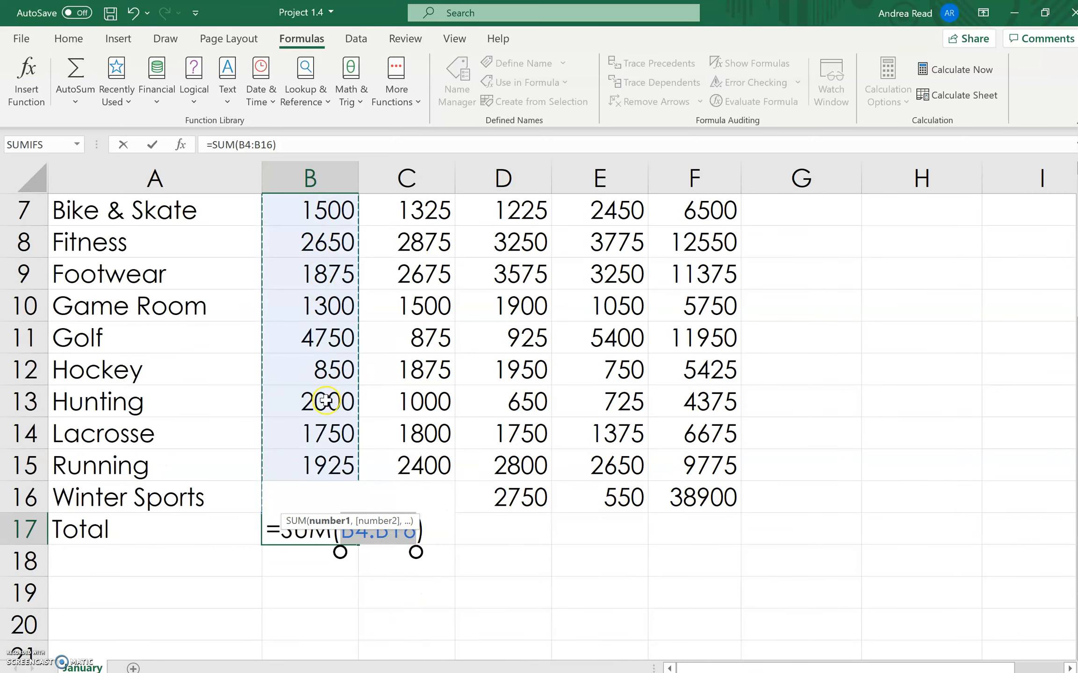
pyautogui.click(454, 532)
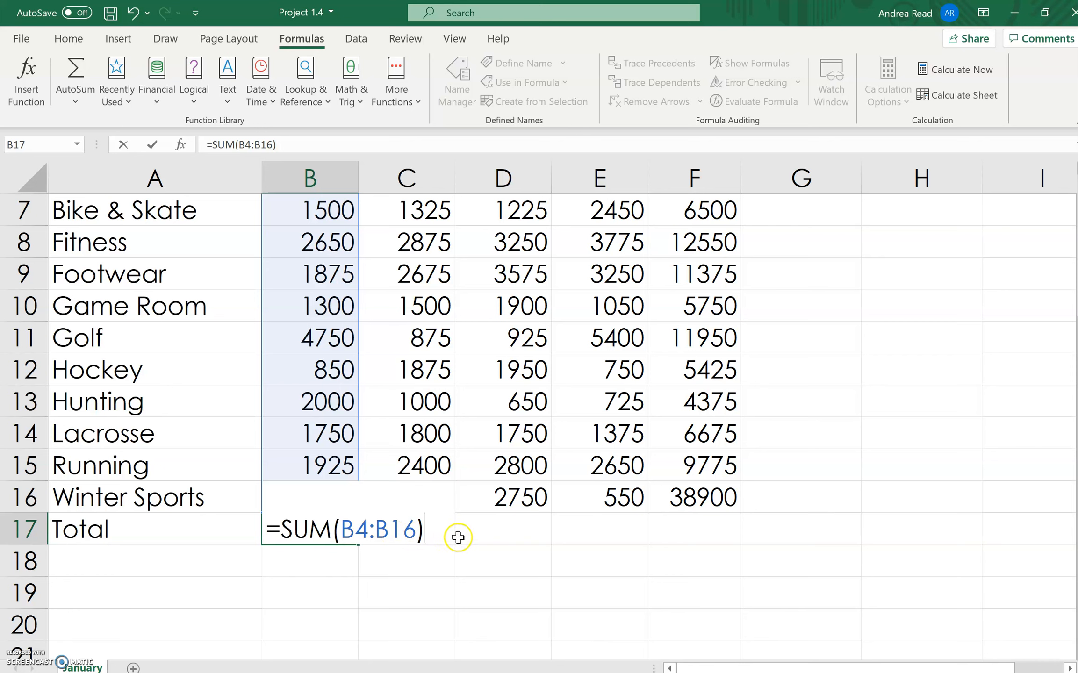
pyautogui.press('Return')
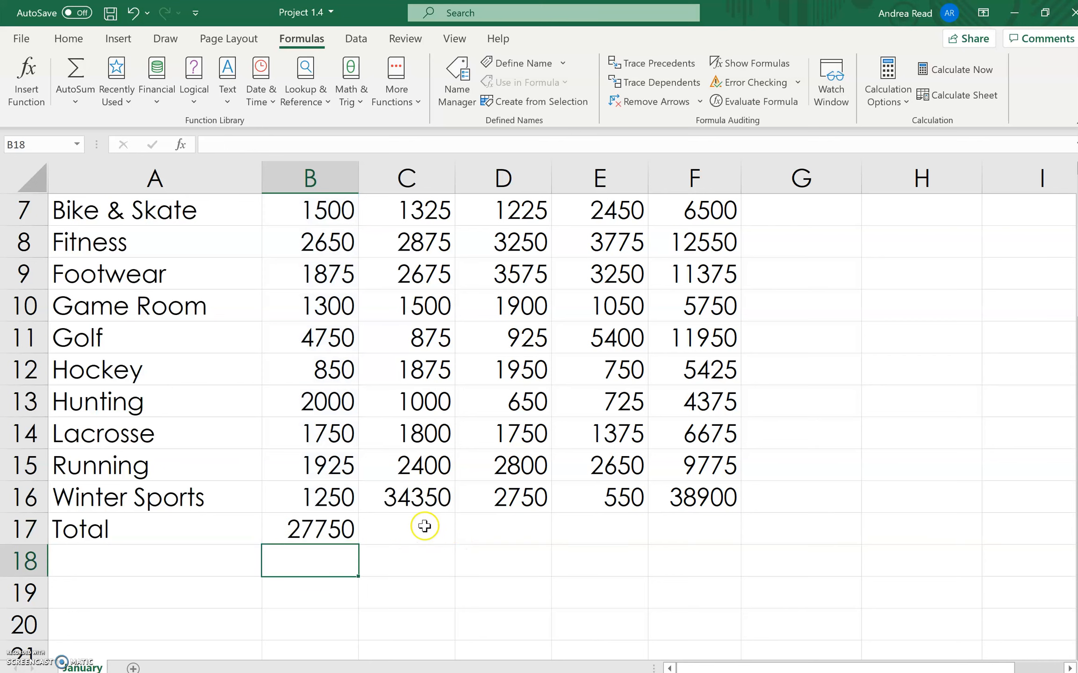
# - Copy the B17 sum formula across the Total row through F17 with the fill handle
pyautogui.click(333, 529)
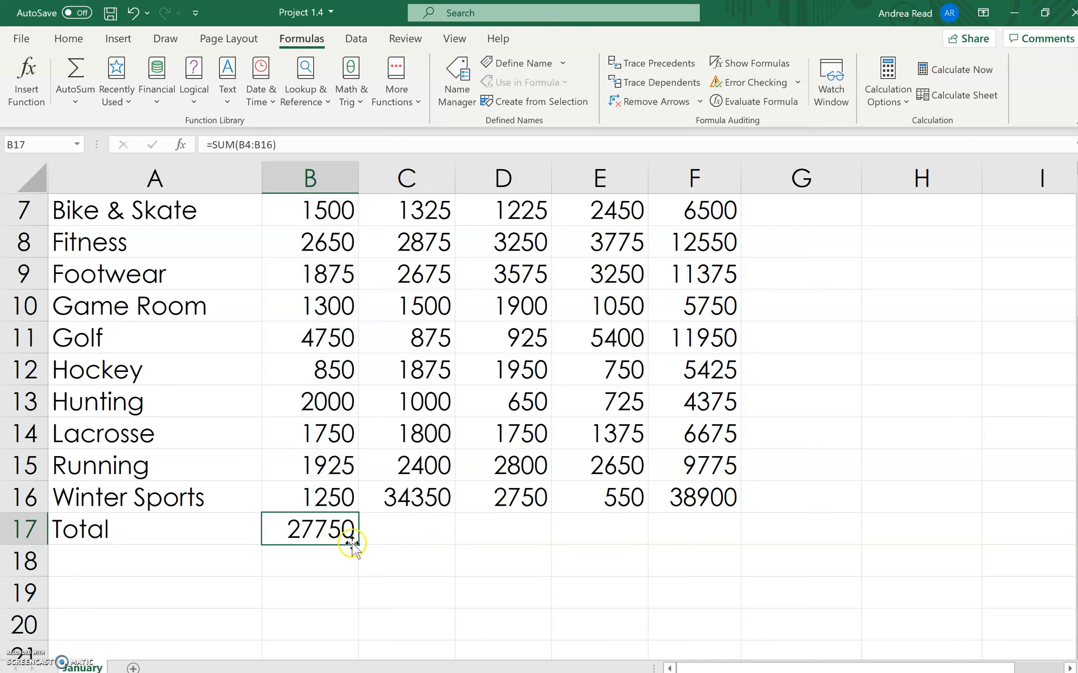
pyautogui.moveTo(355, 545); pyautogui.dragTo(720, 536)
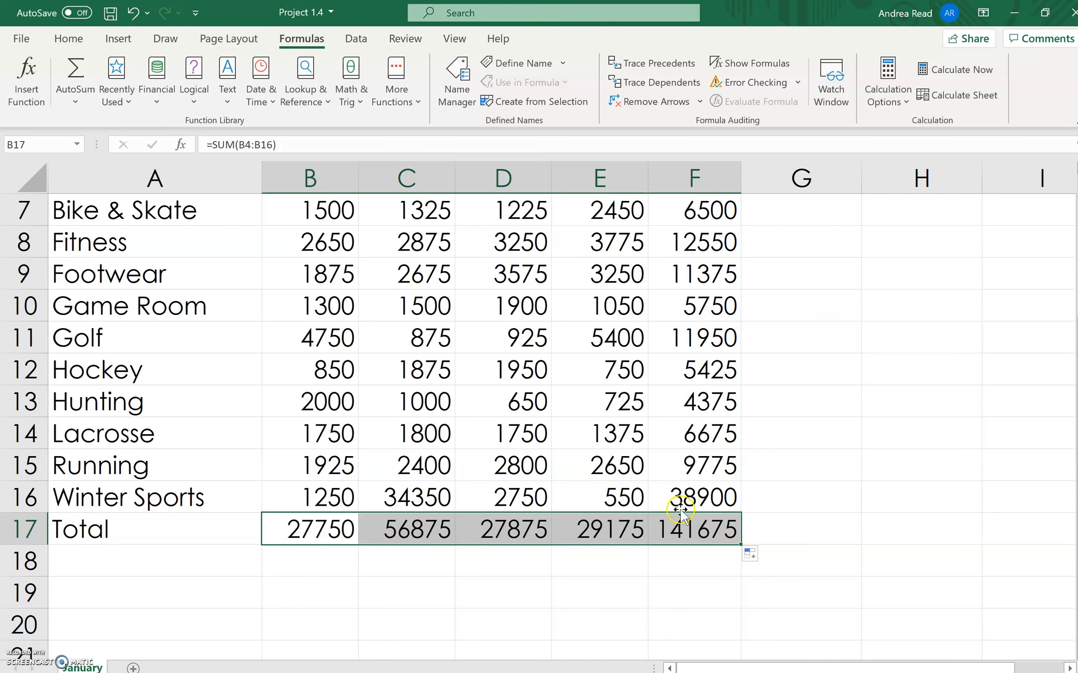
# - Check the sum formulas along the Total row from B17 to F17
pyautogui.click(299, 532)
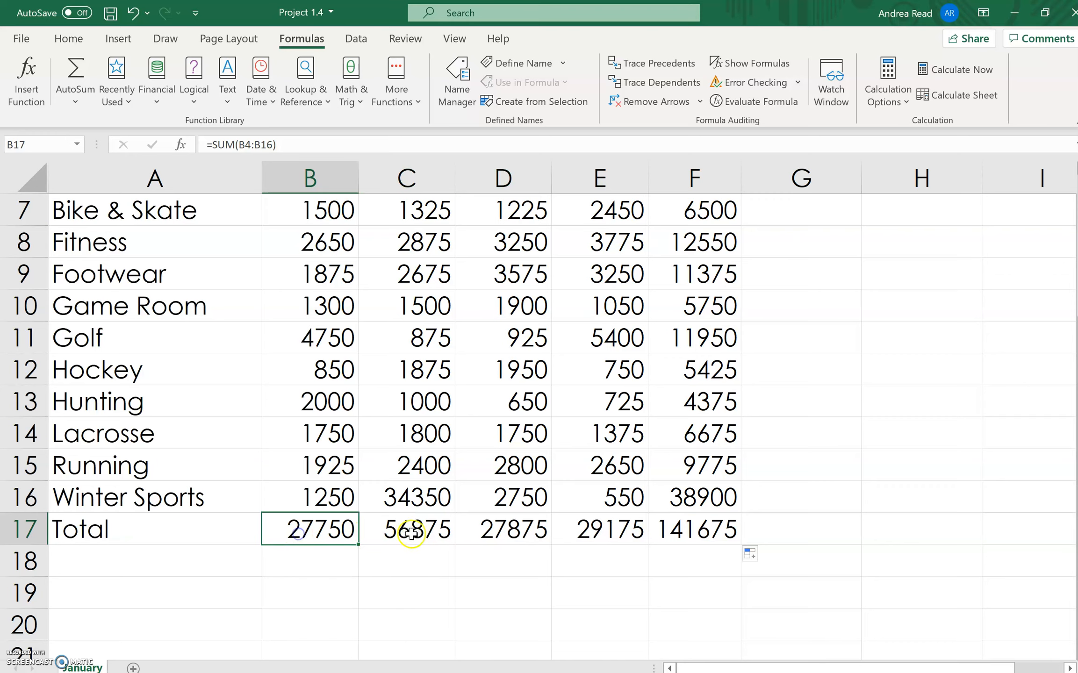
pyautogui.click(413, 535)
pyautogui.click(514, 533)
pyautogui.click(611, 531)
pyautogui.scroll(2, 674, 531)
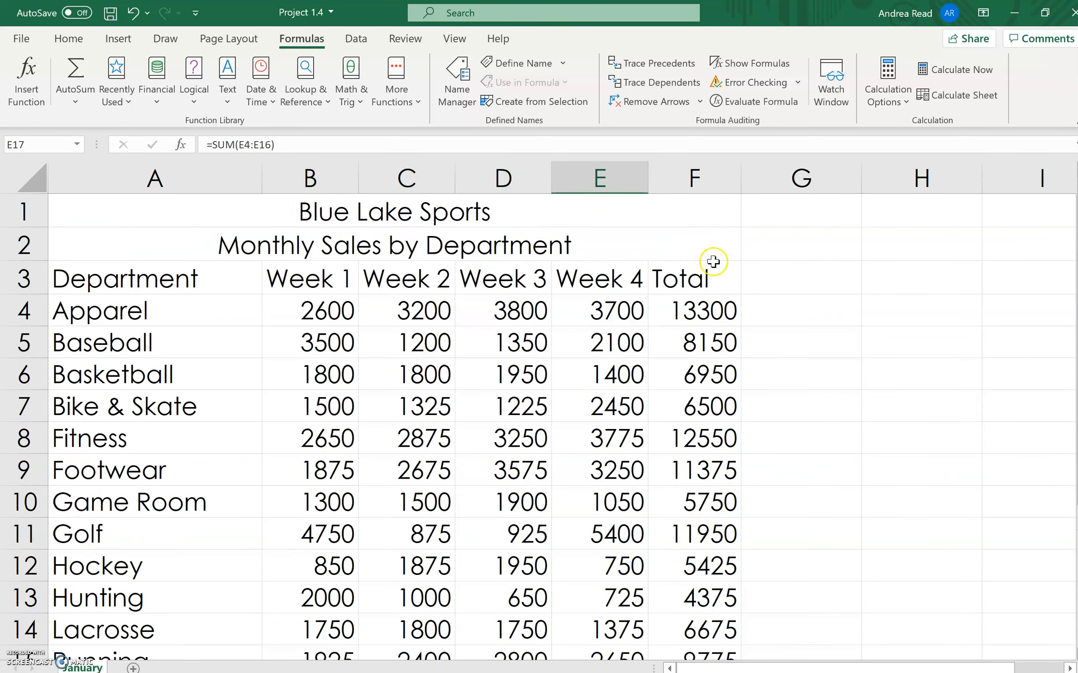
pyautogui.scroll(-3, 697, 491)
pyautogui.click(699, 445)
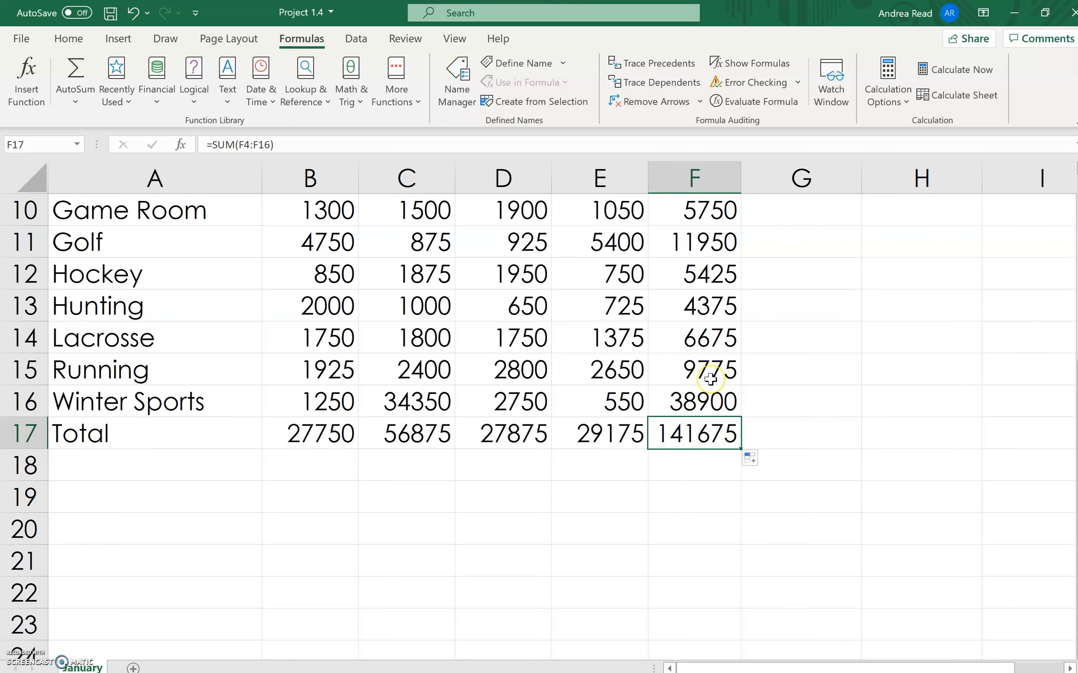
# - Compare the department sums in the Total column, starting at F4, with the weekly sum formula in B17
pyautogui.scroll(3, 710, 336)
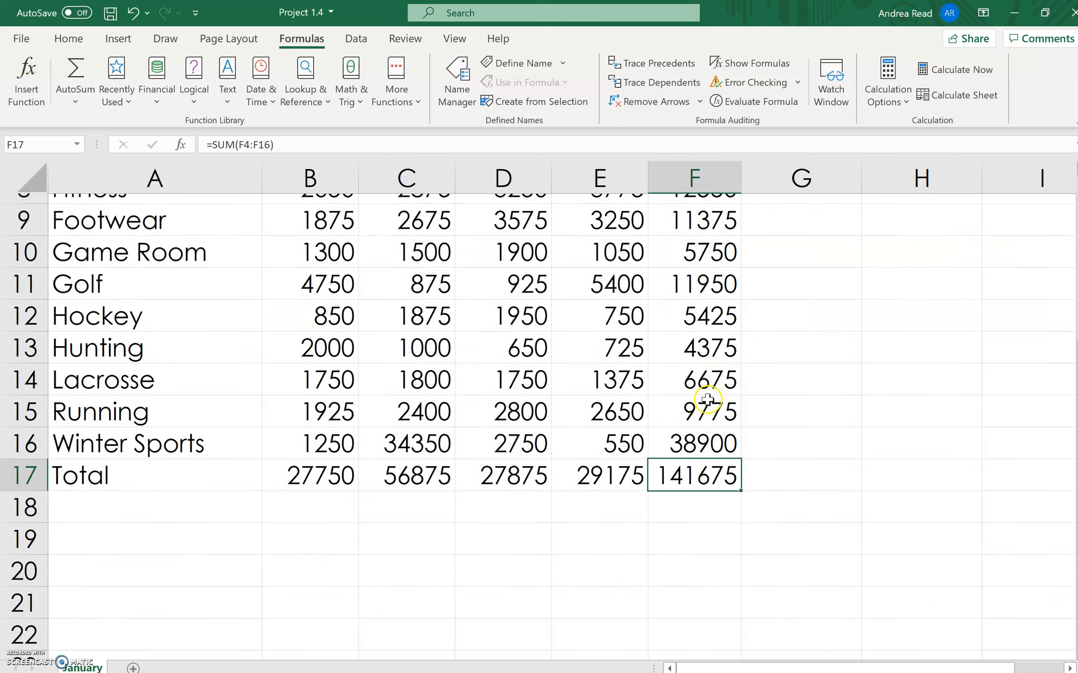
pyautogui.click(722, 310)
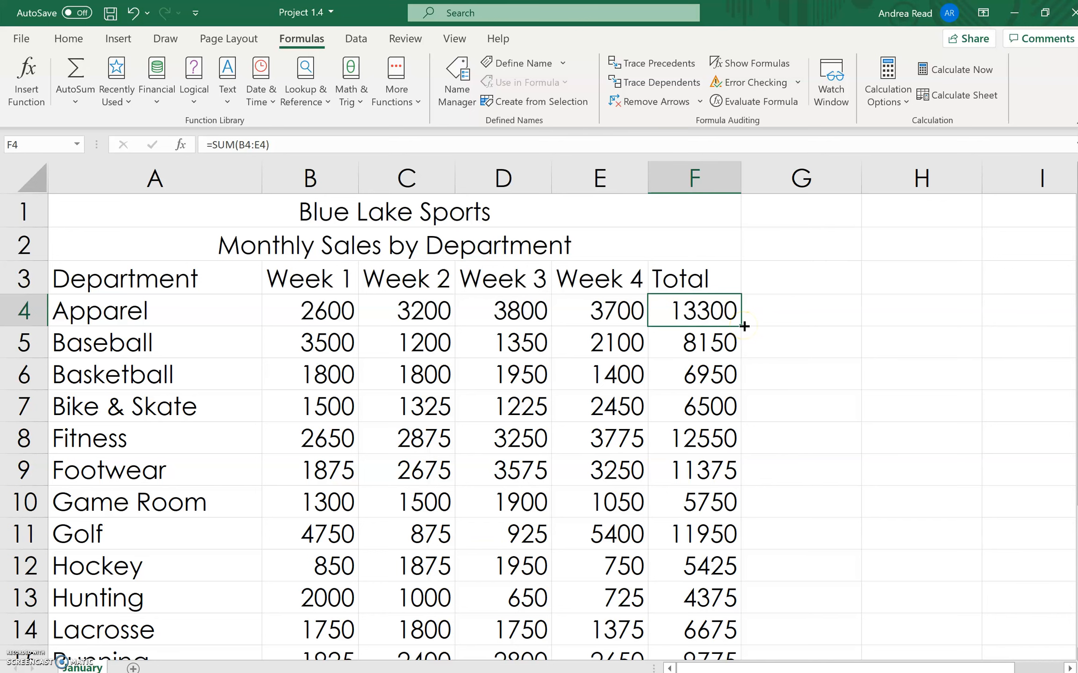
pyautogui.moveTo(701, 566); pyautogui.dragTo(701, 599)
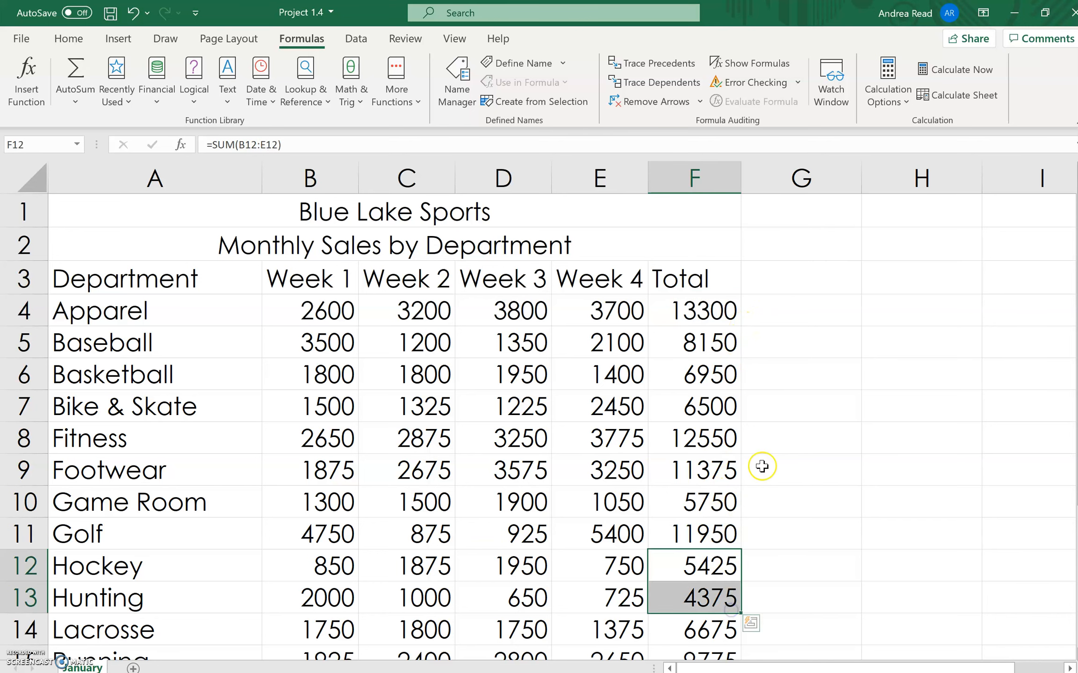
pyautogui.scroll(-1, 760, 466)
pyautogui.scroll(-1, 760, 467)
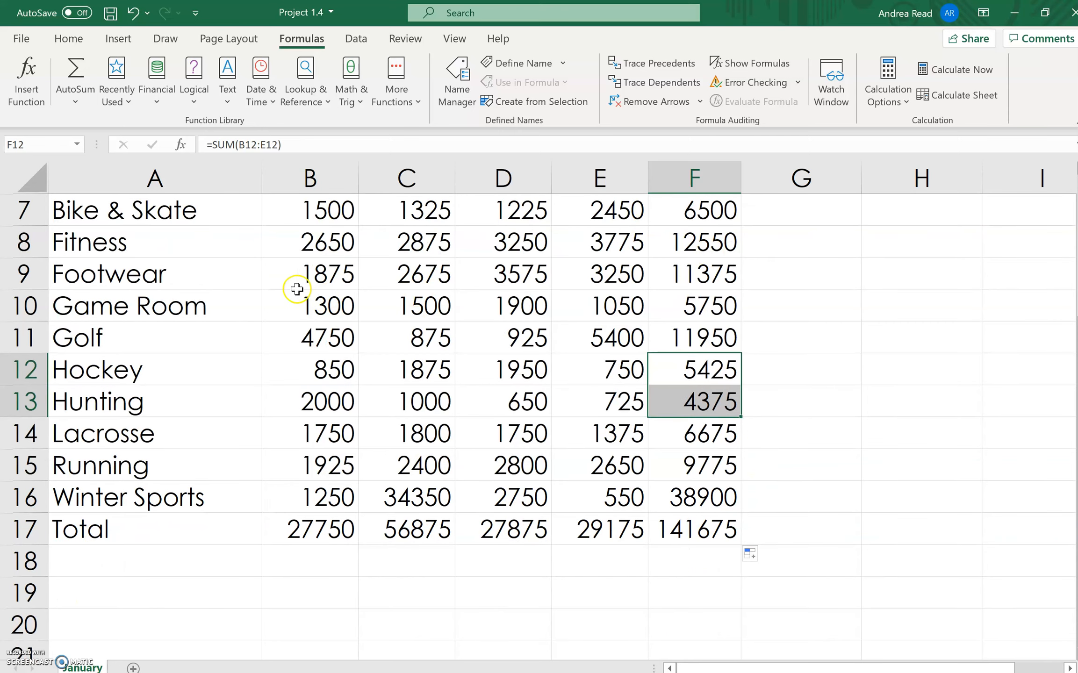
pyautogui.scroll(2, 399, 486)
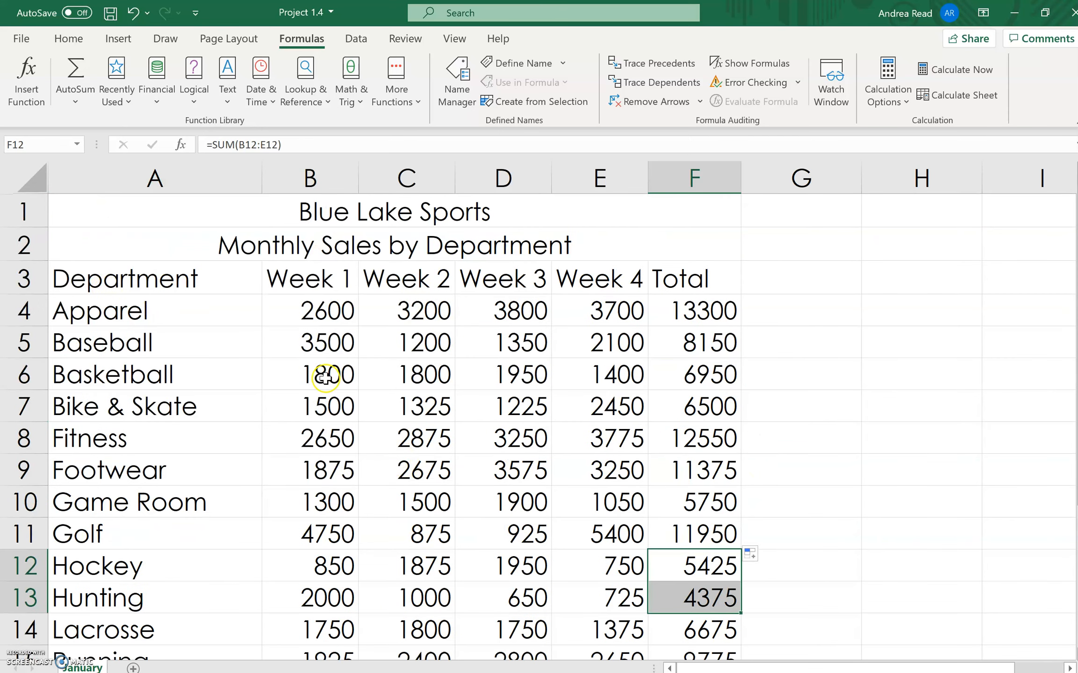
pyautogui.scroll(-3, 337, 379)
pyautogui.click(316, 435)
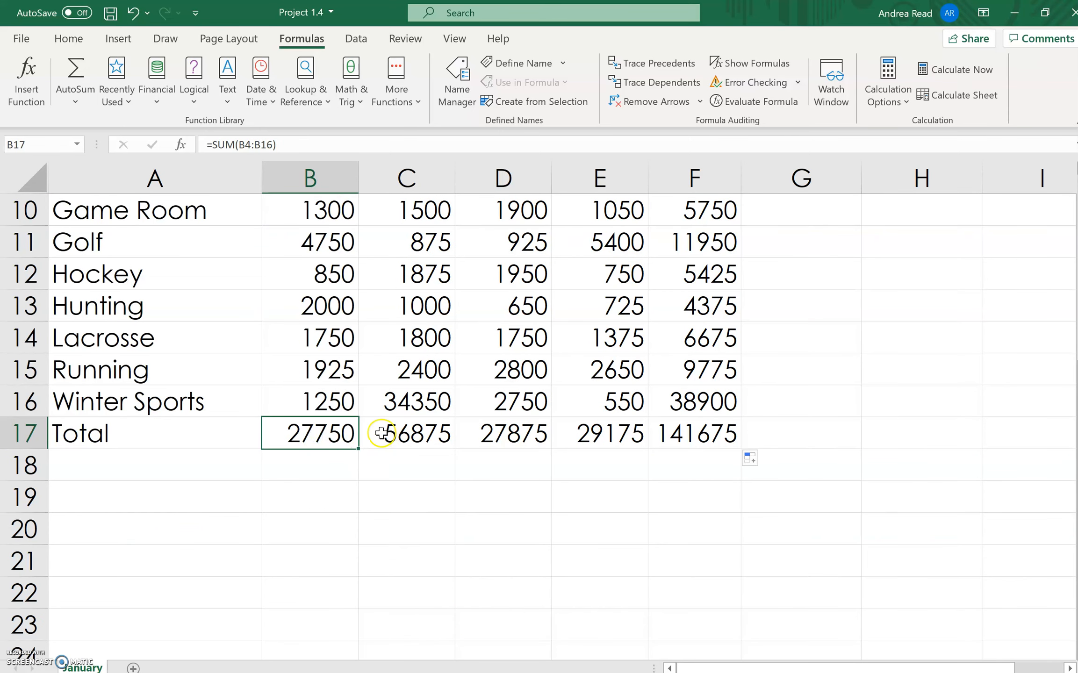
pyautogui.scroll(3, 383, 441)
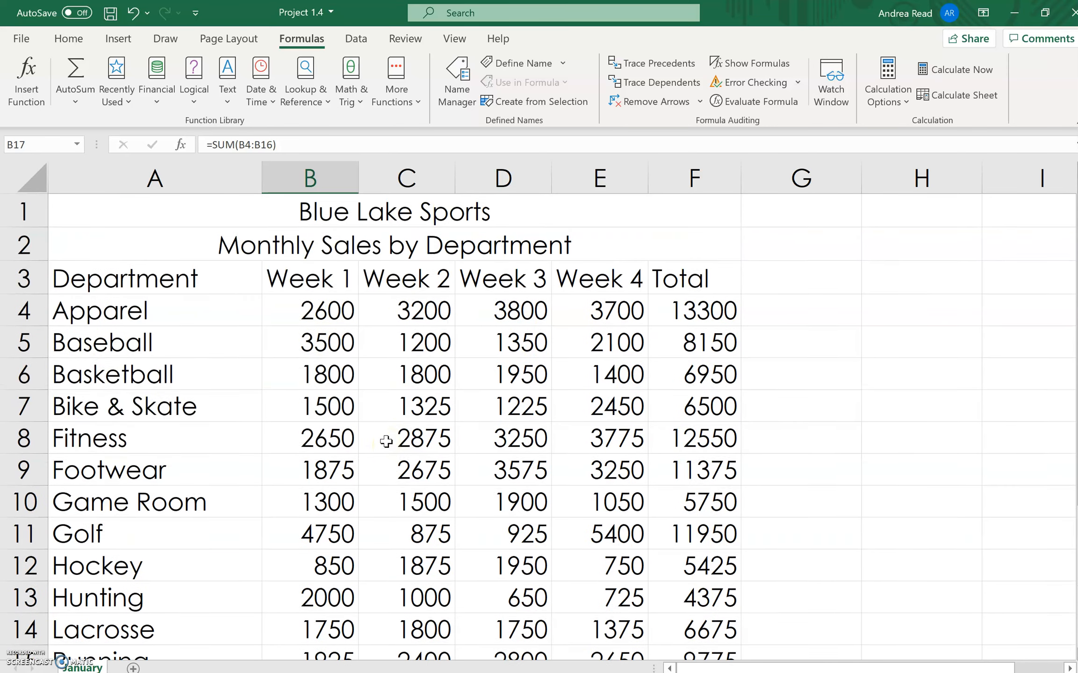
pyautogui.click(711, 276)
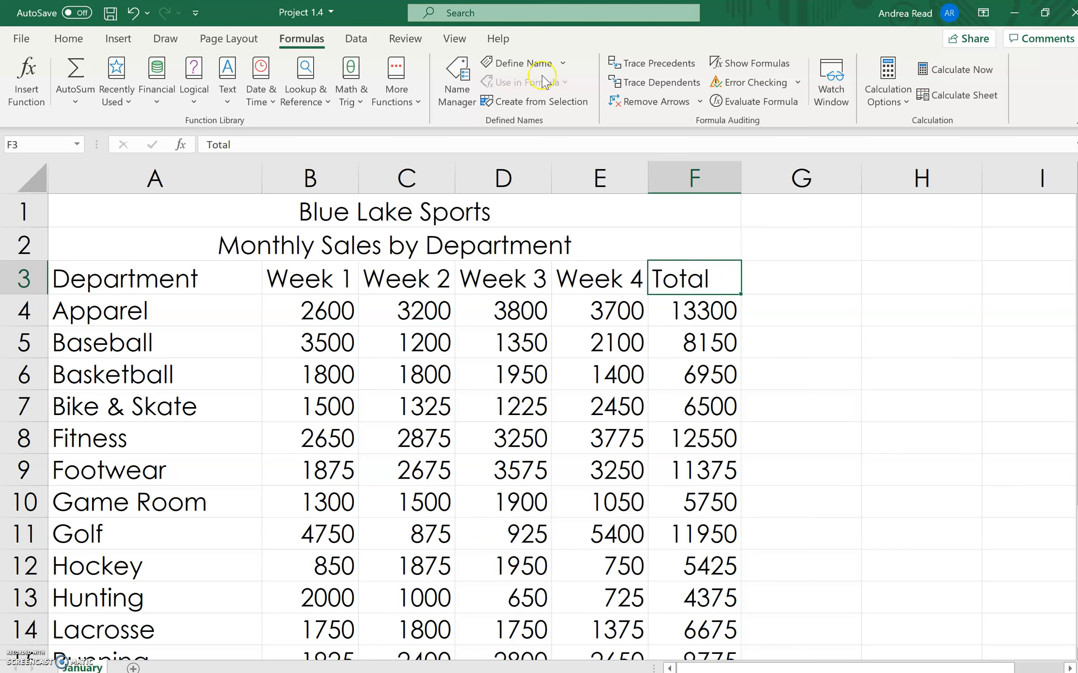
pyautogui.scroll(-2, 640, 348)
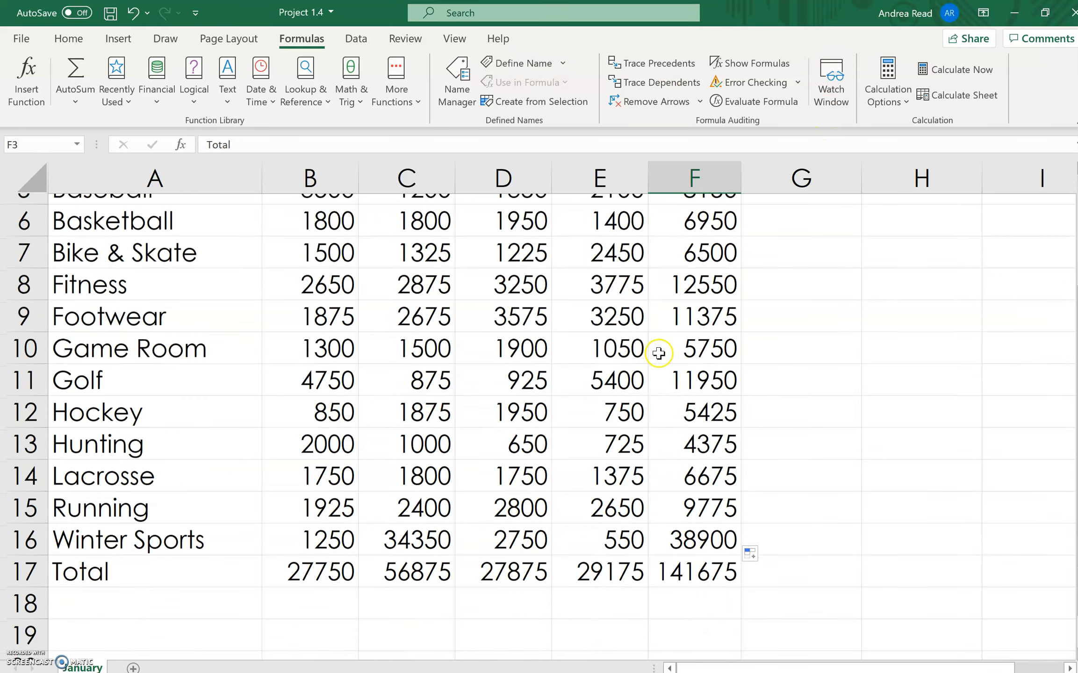
pyautogui.click(312, 528)
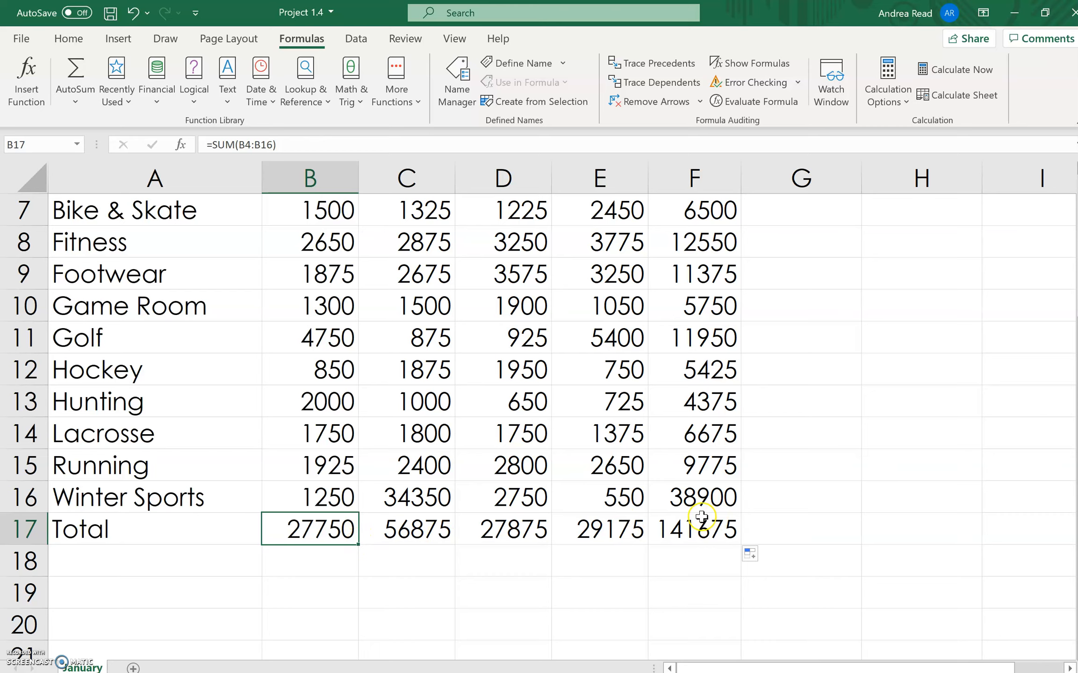
# - Explore the Quick Analysis formatting, chart and total options for the sales figures in B4:E16 and the AutoSum function choices
pyautogui.scroll(2, 772, 381)
pyautogui.moveTo(323, 307); pyautogui.dragTo(673, 568)
pyautogui.scroll(2, 618, 469)
pyautogui.moveTo(323, 307); pyautogui.dragTo(631, 575)
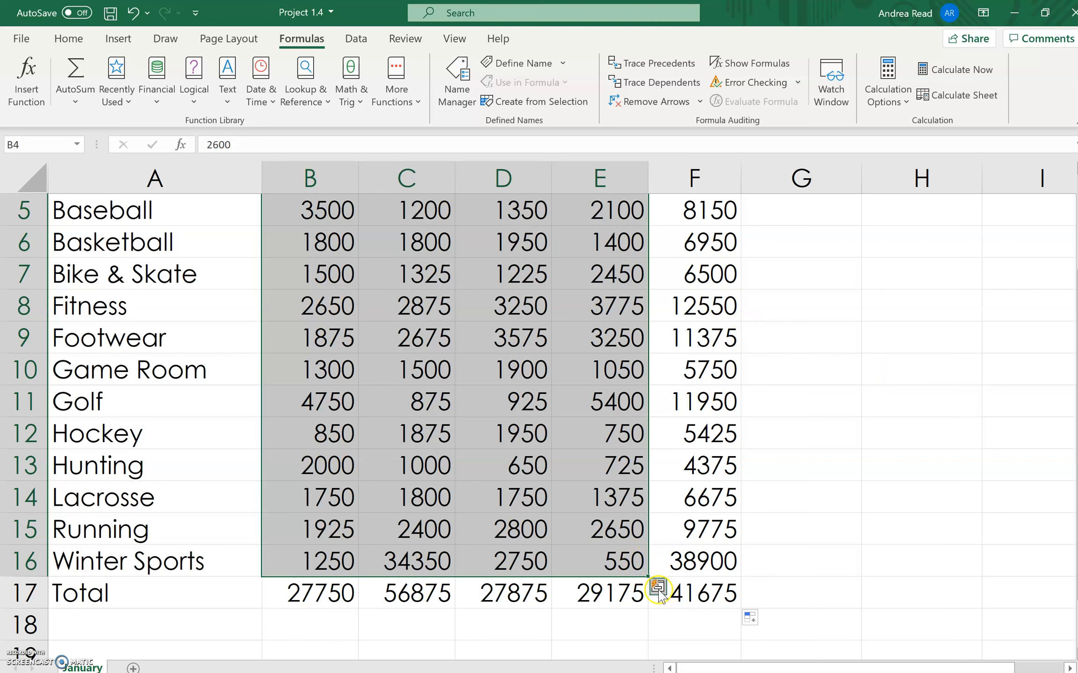
pyautogui.click(658, 589)
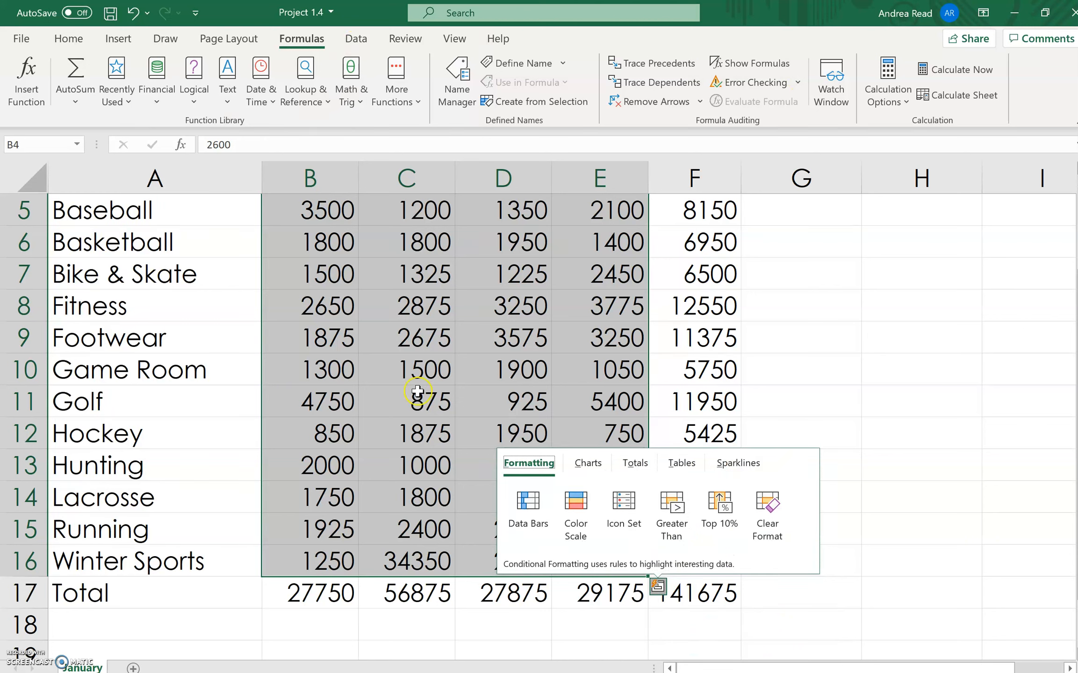
pyautogui.click(588, 463)
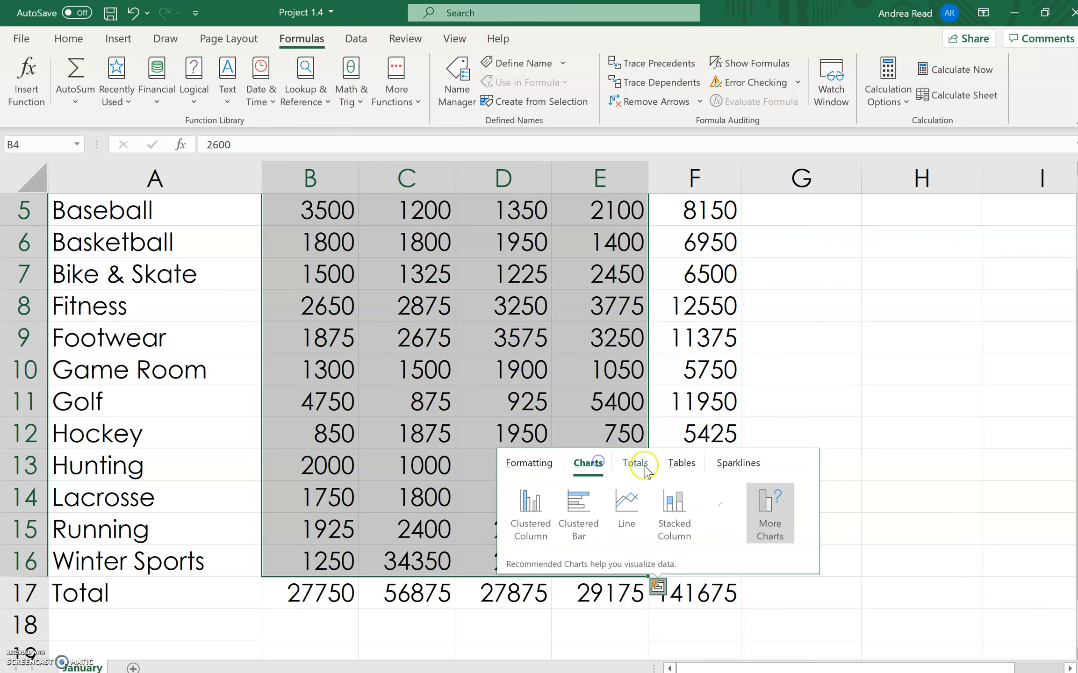
pyautogui.click(649, 465)
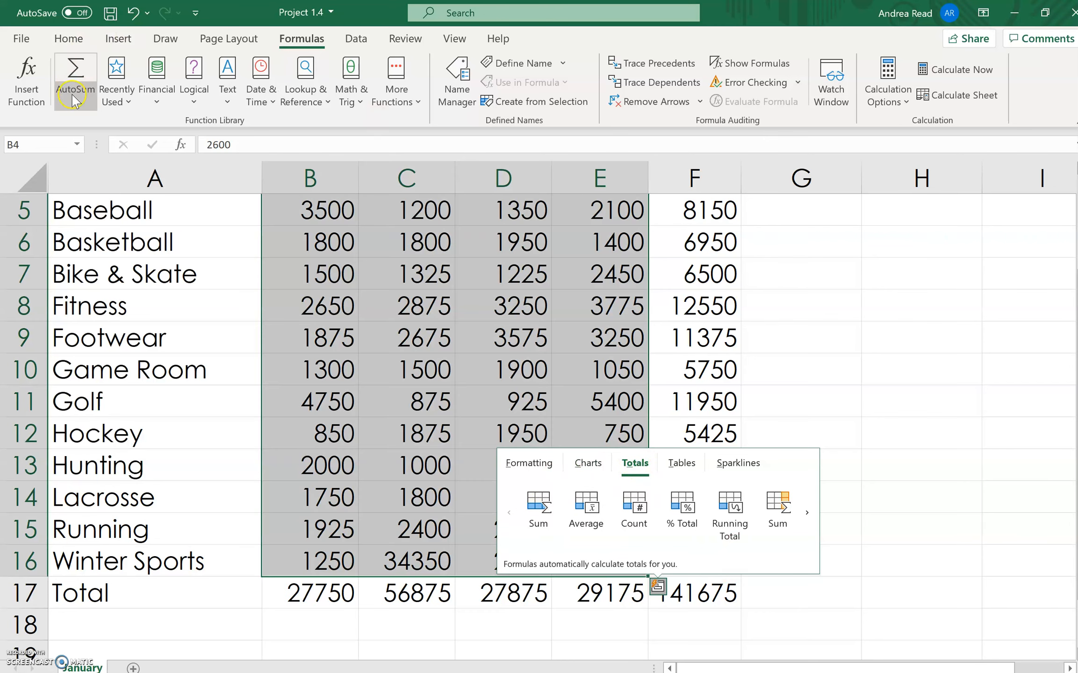
pyautogui.click(926, 496)
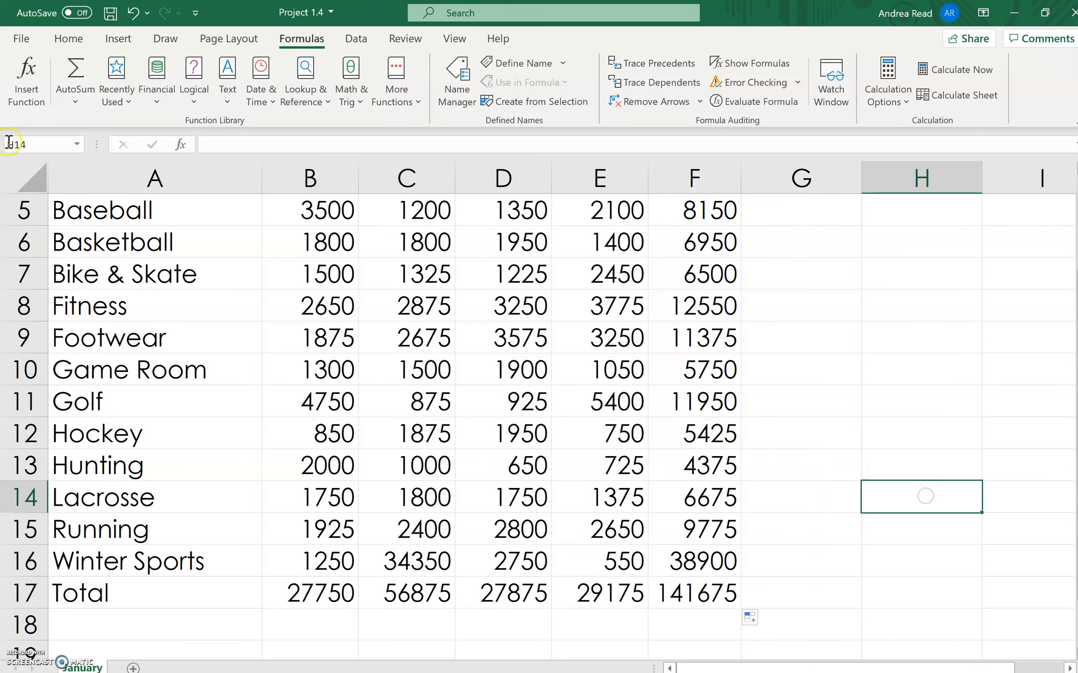
pyautogui.click(80, 103)
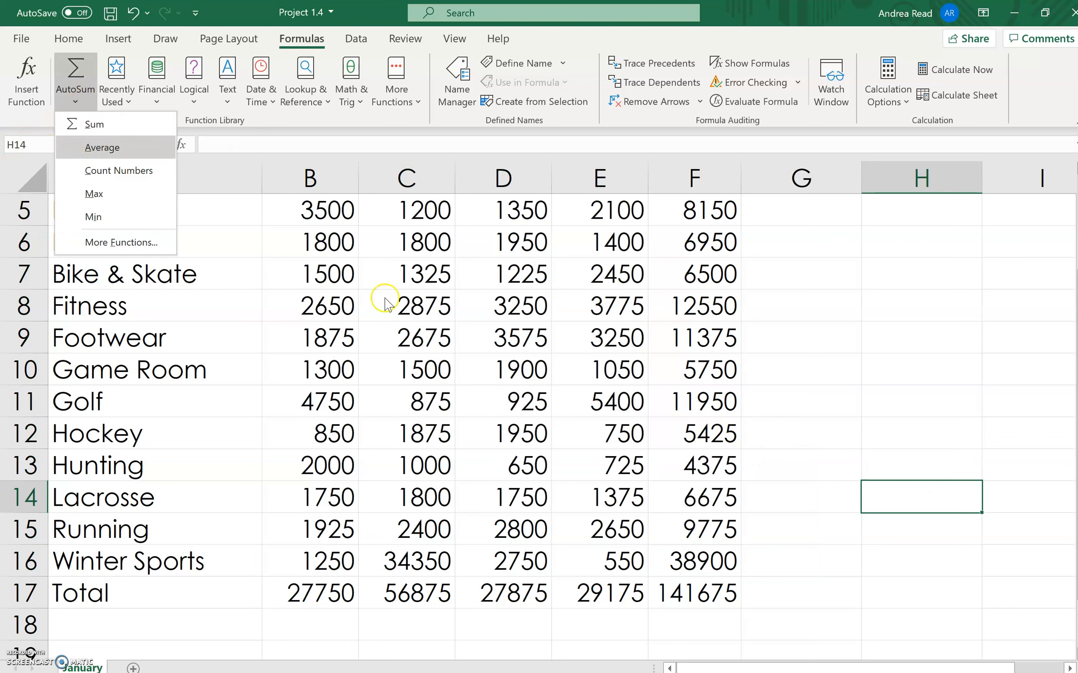
pyautogui.click(837, 305)
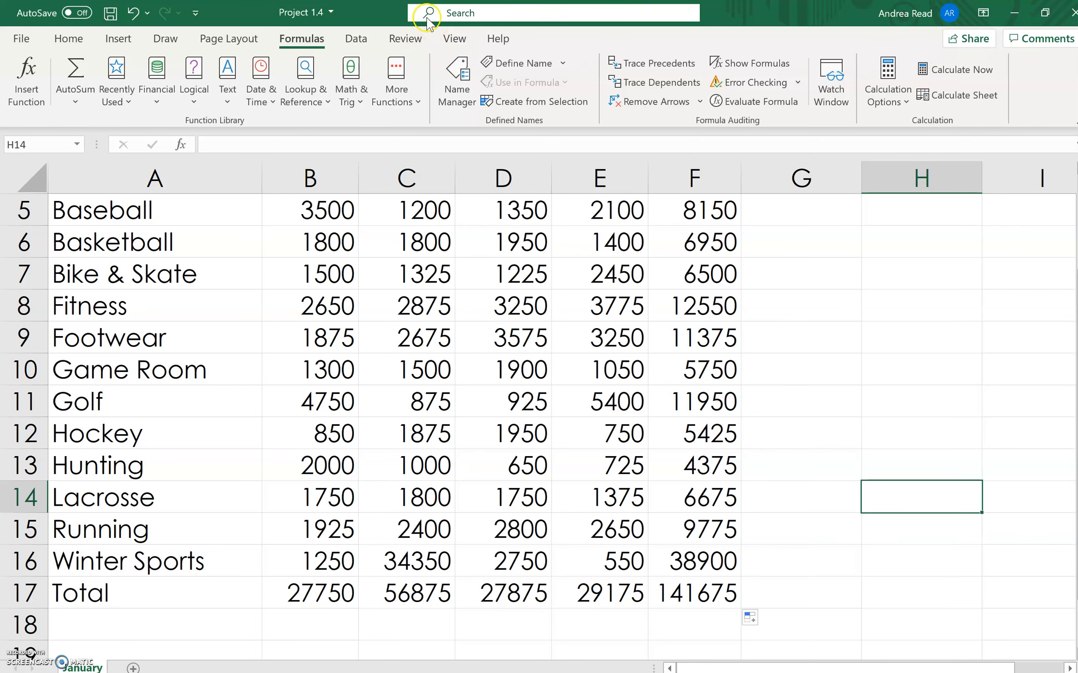
# - Examine the heading text stored in A1 and A2 above the sales table
pyautogui.scroll(2, 267, 211)
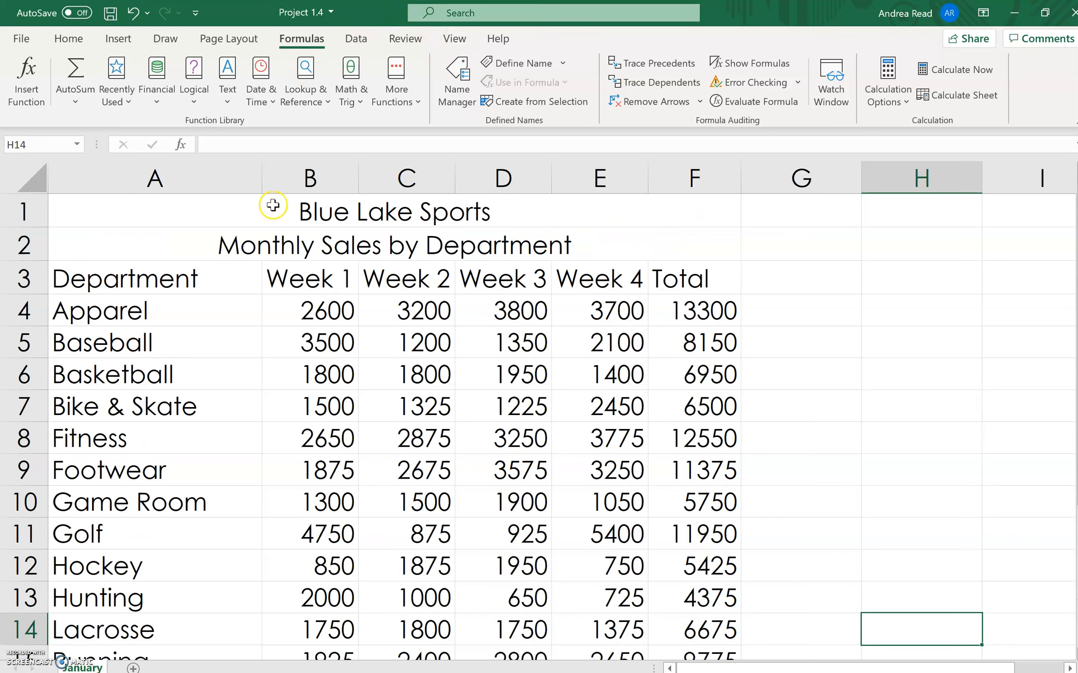
pyautogui.moveTo(74, 209); pyautogui.dragTo(78, 241)
pyautogui.click(334, 222)
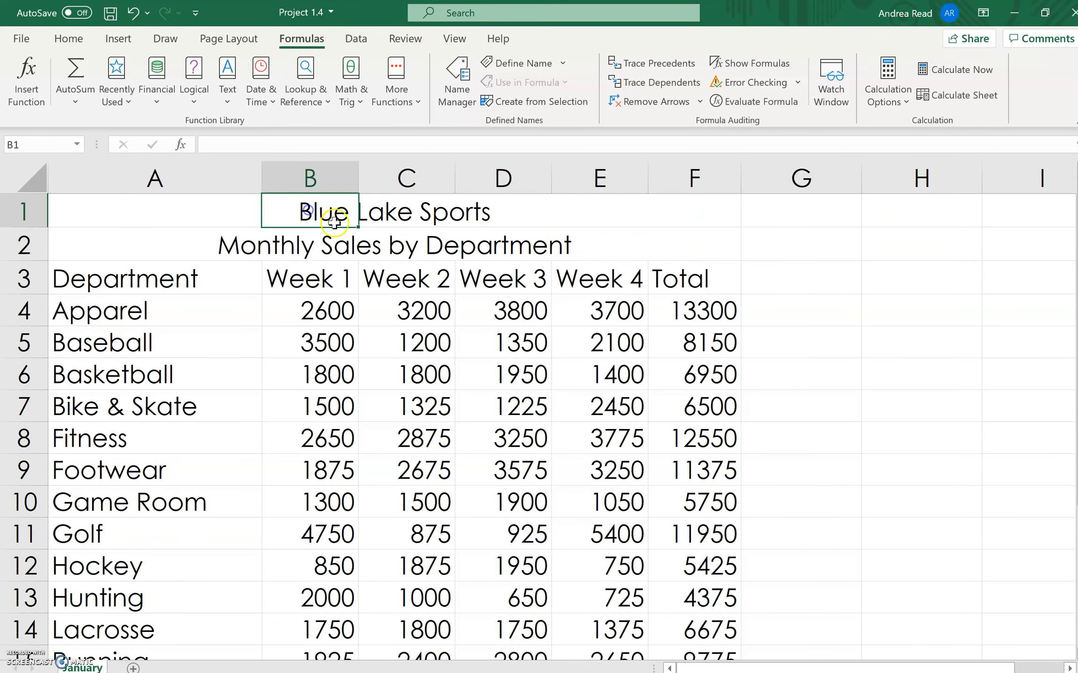
pyautogui.click(197, 203)
pyautogui.moveTo(292, 145); pyautogui.dragTo(207, 145)
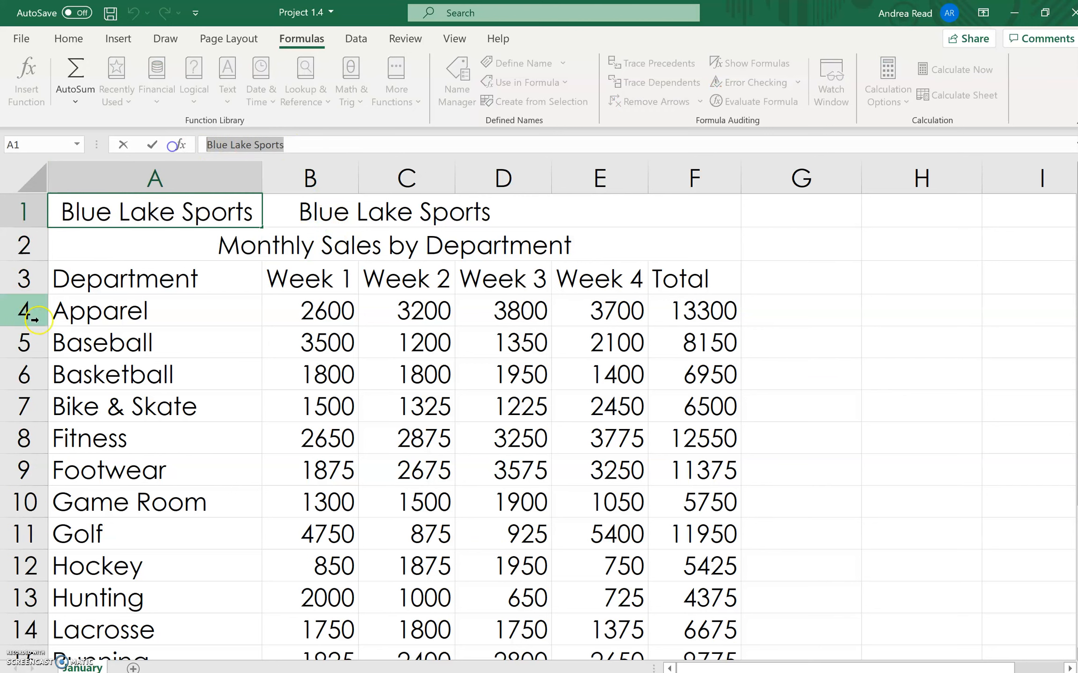
pyautogui.press('Delete')
pyautogui.press('Return')
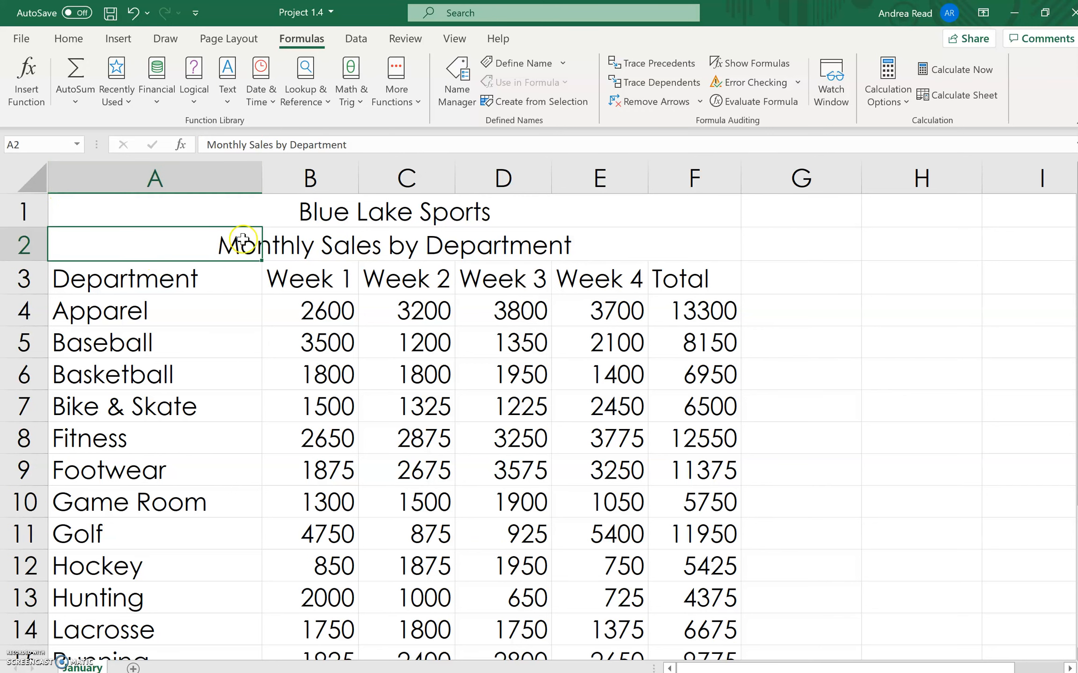
pyautogui.moveTo(356, 151); pyautogui.dragTo(207, 145)
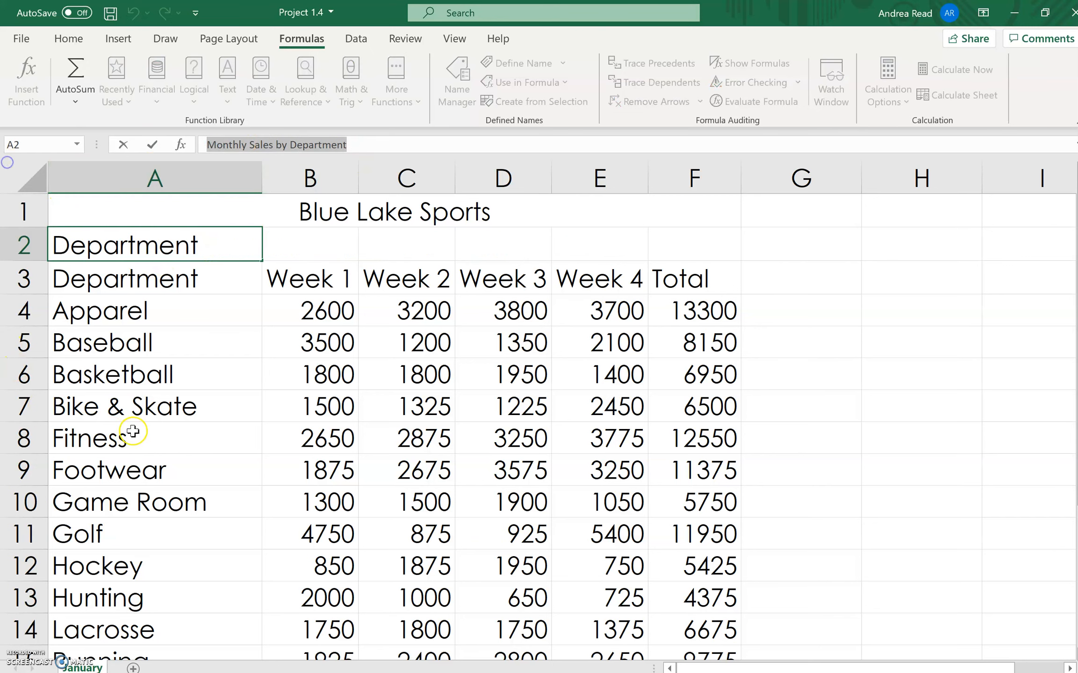
pyautogui.press('Return')
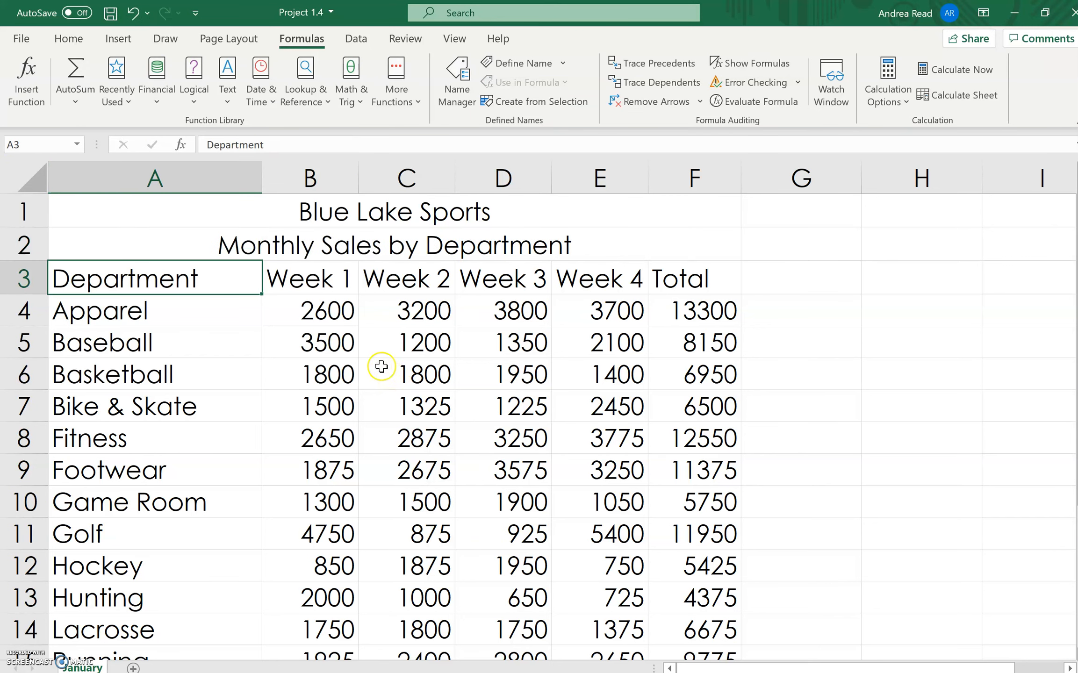
pyautogui.click(166, 217)
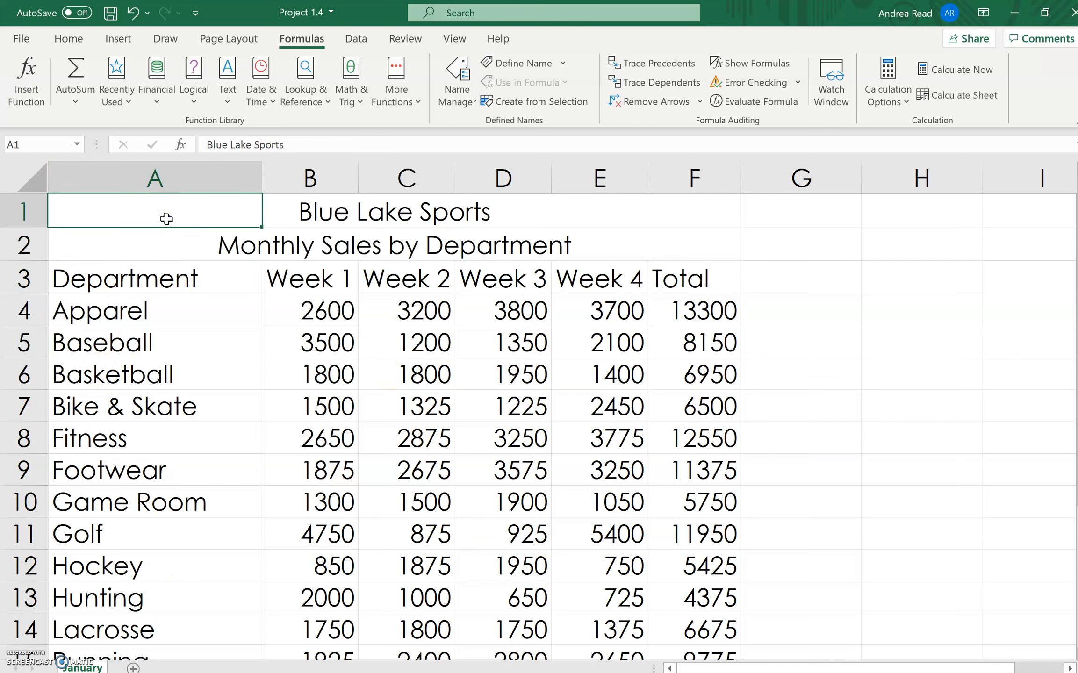
# - Set the two title lines in A1:A2 to font size 18
pyautogui.moveTo(166, 218); pyautogui.dragTo(164, 237)
pyautogui.click(71, 38)
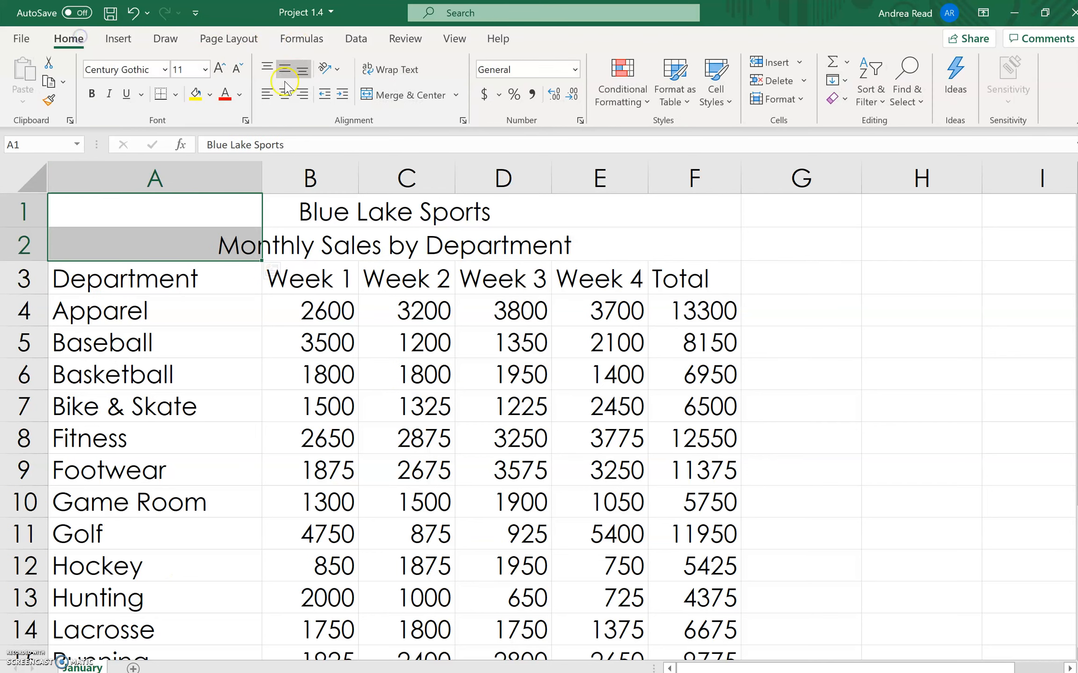
pyautogui.click(205, 69)
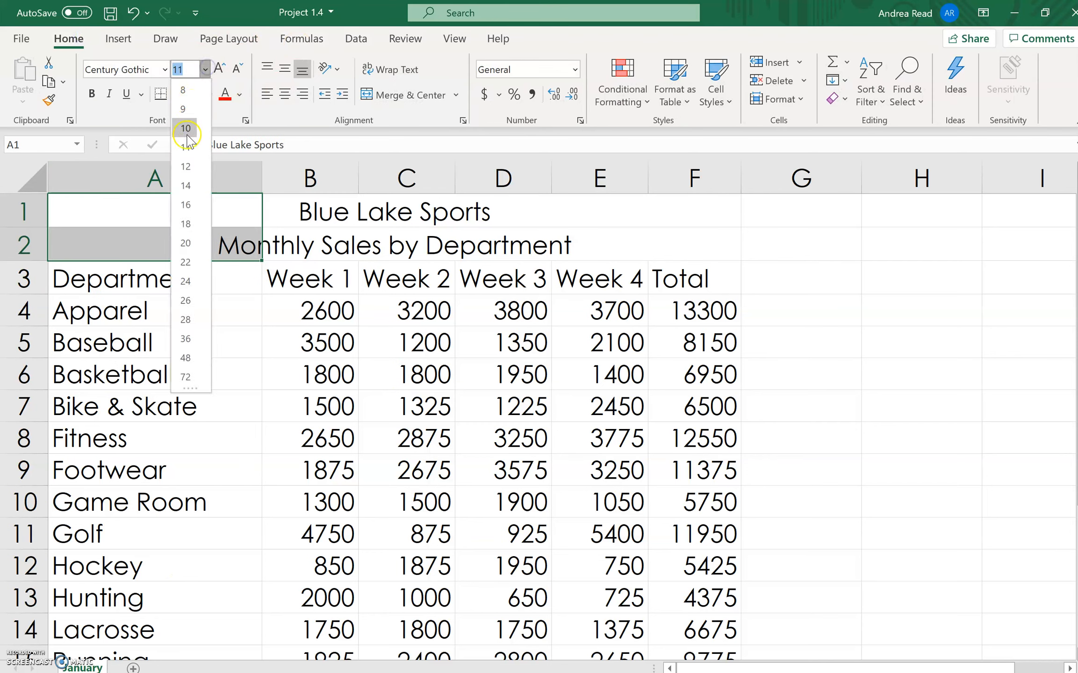
pyautogui.click(186, 225)
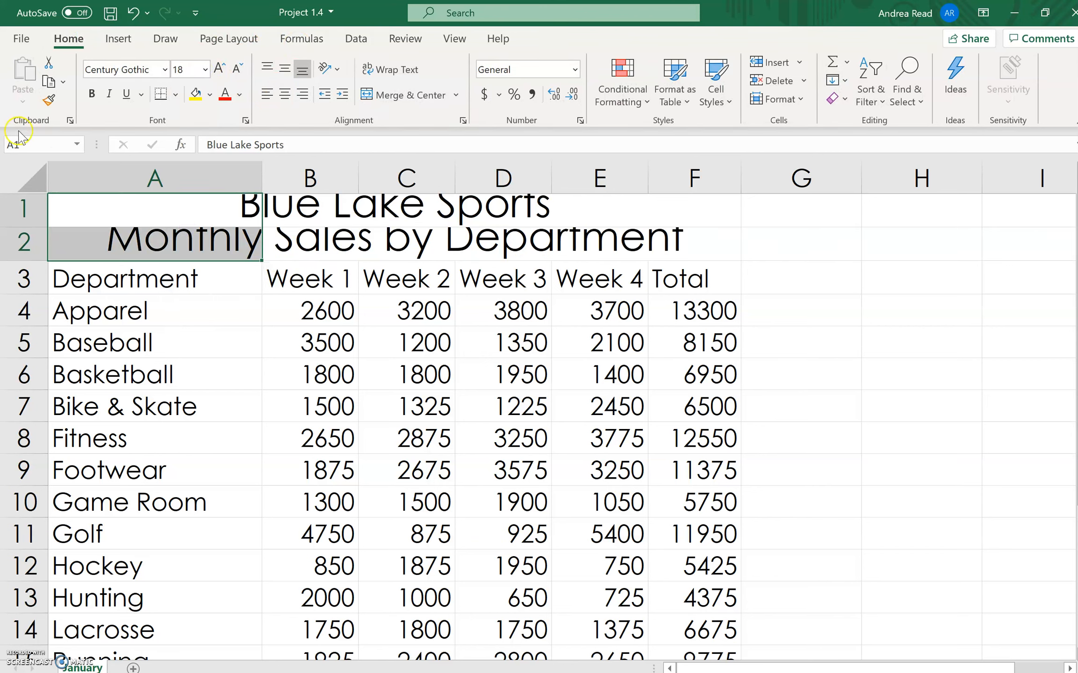
# - Increase the row height of rows 1 and 2 so the enlarged titles fit
pyautogui.moveTo(25, 203); pyautogui.dragTo(22, 243)
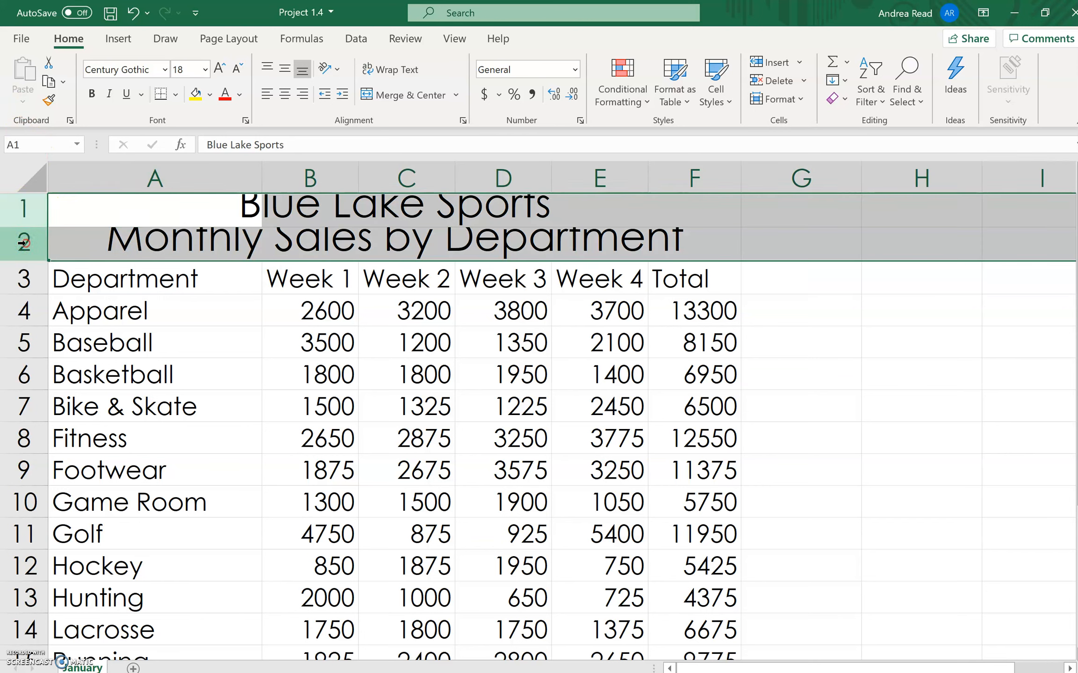
pyautogui.rightClick(22, 243)
pyautogui.click(79, 478)
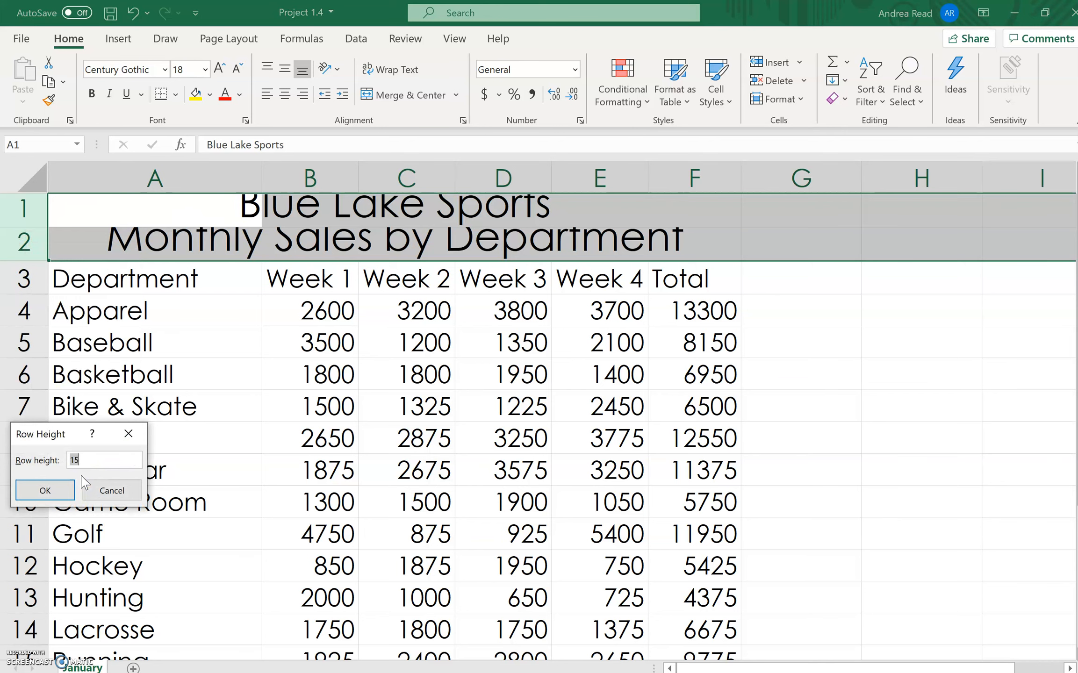
pyautogui.press('Return')
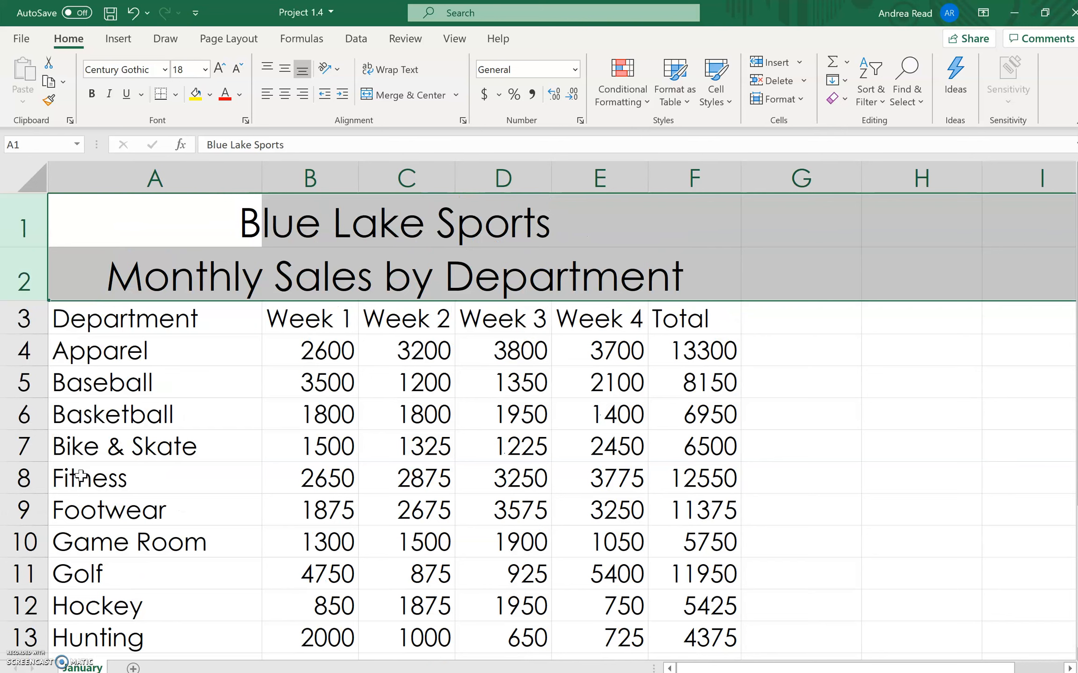
# - Make the column headings in A3:F3 bold and set the height of row 3 to 18
pyautogui.moveTo(62, 316); pyautogui.dragTo(700, 316)
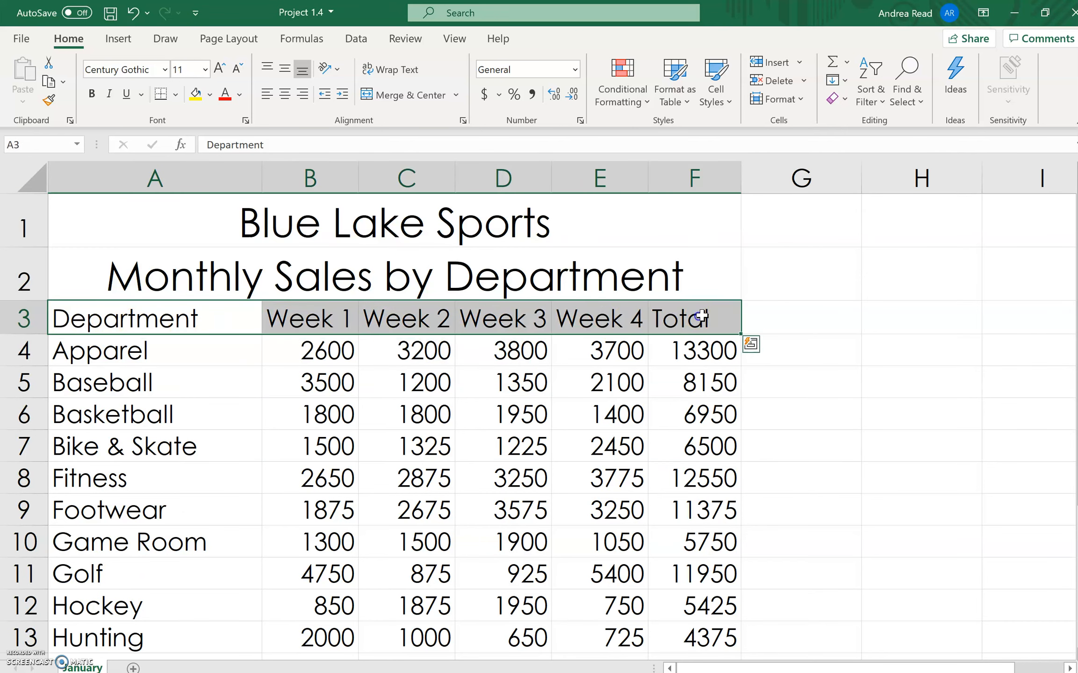
pyautogui.click(92, 96)
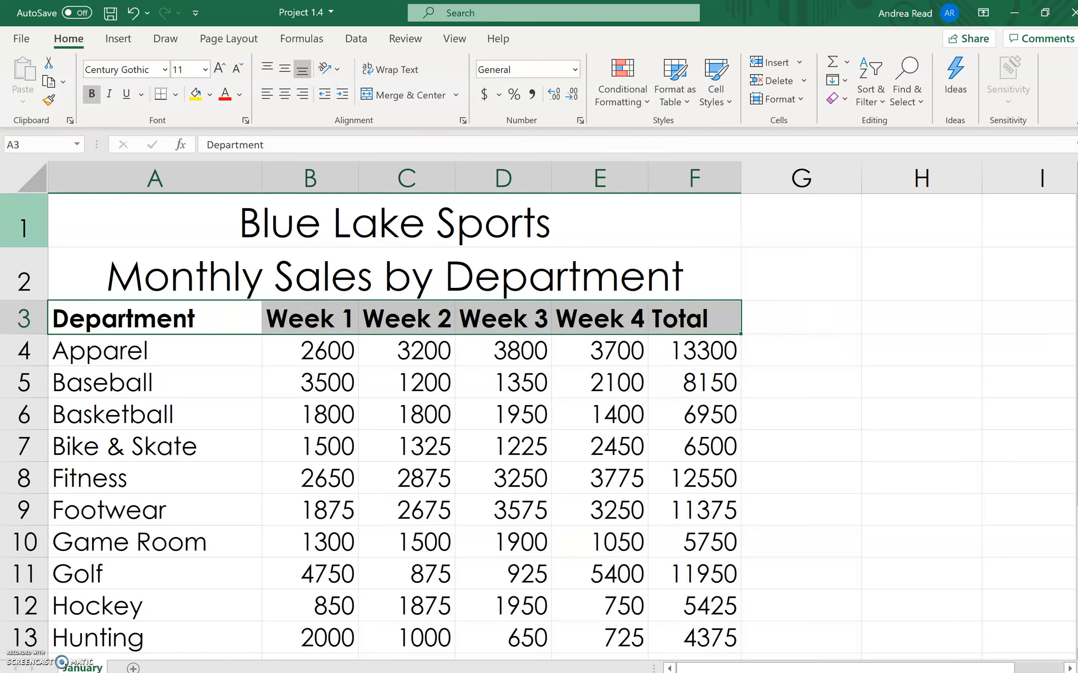
pyautogui.click(19, 317)
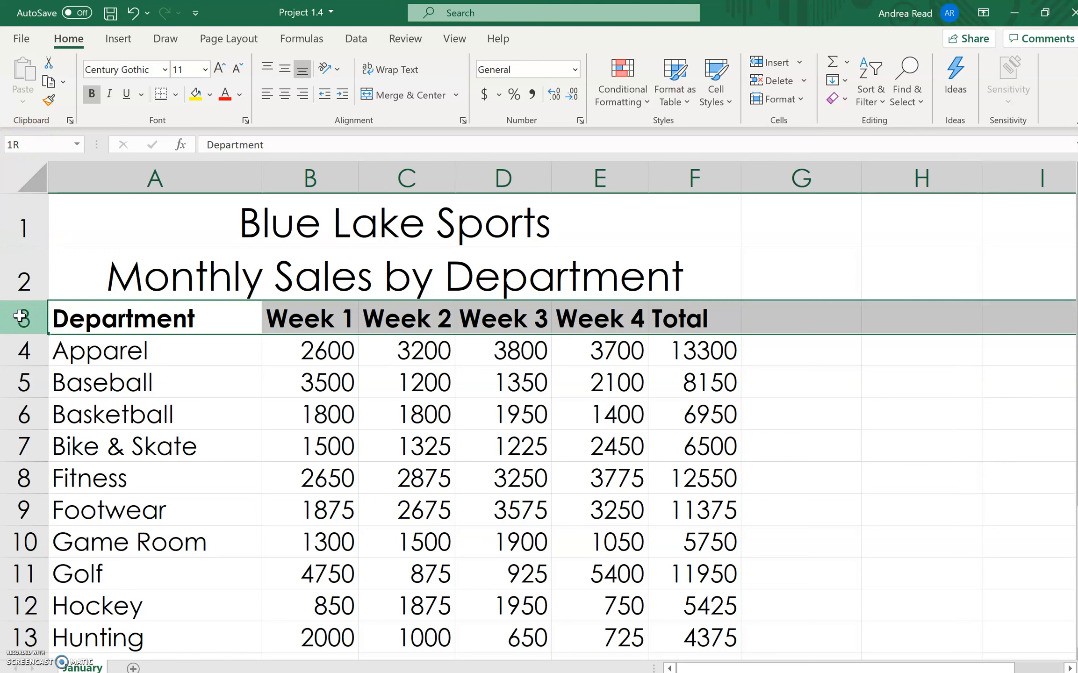
pyautogui.click(21, 315)
pyautogui.rightClick(21, 314)
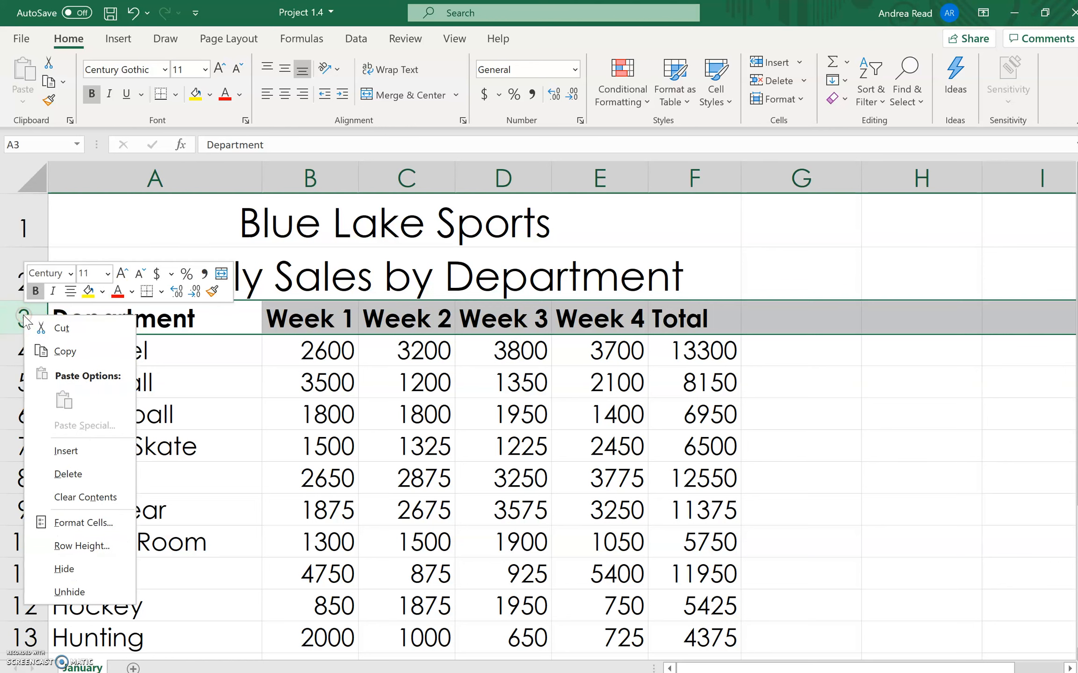
pyautogui.click(84, 546)
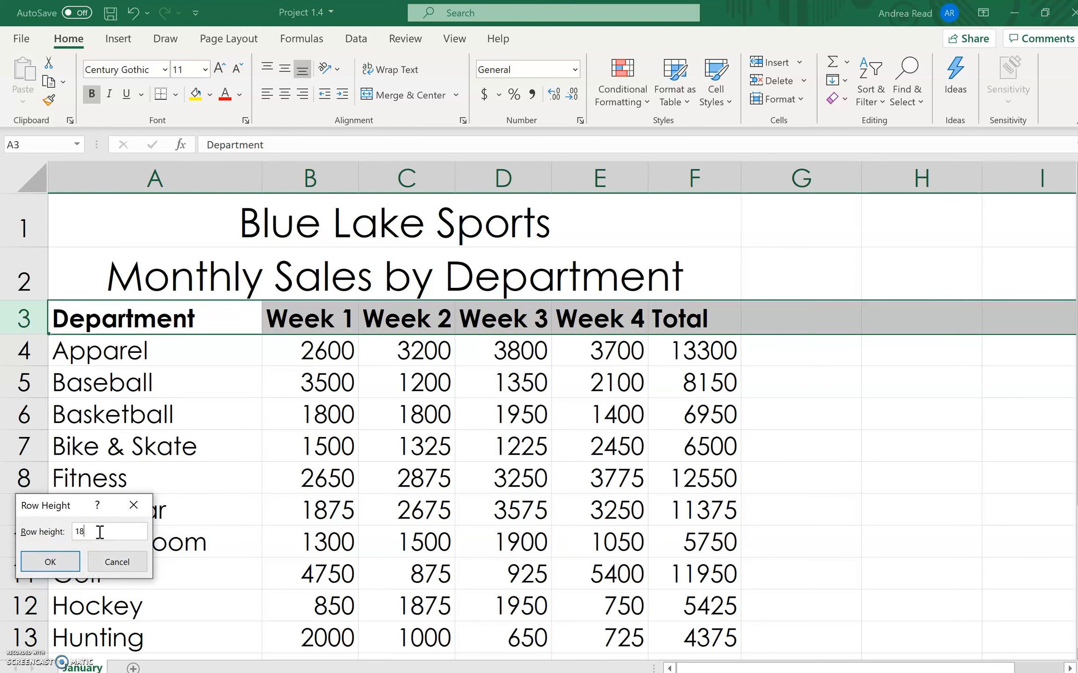
pyautogui.click(52, 560)
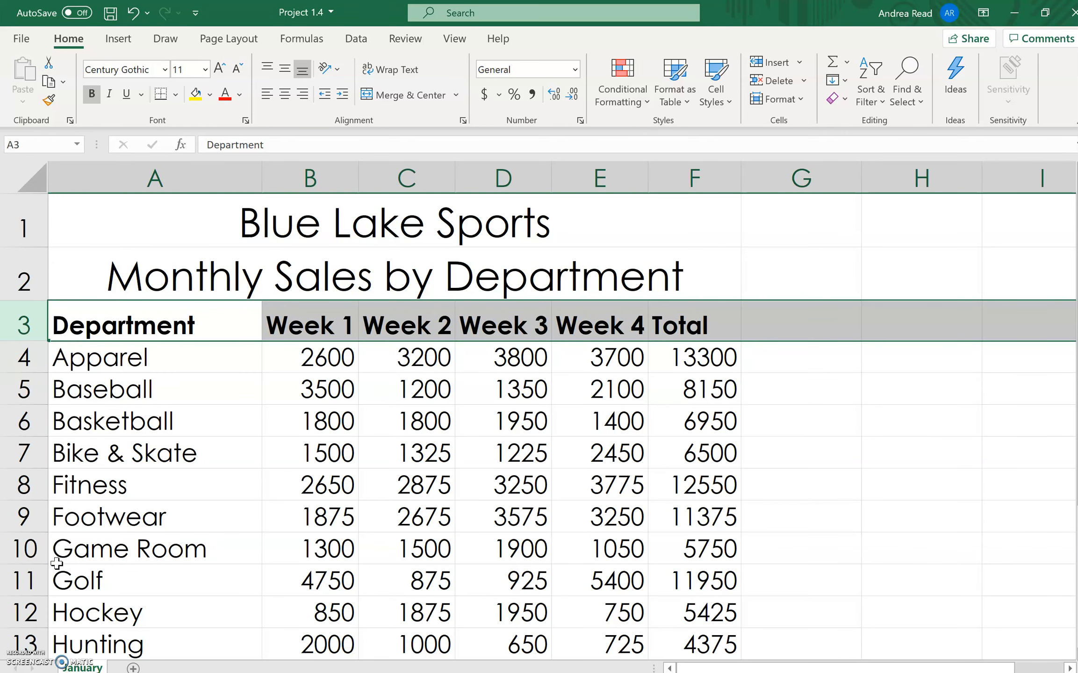
pyautogui.click(126, 388)
pyautogui.moveTo(96, 322); pyautogui.dragTo(692, 325)
pyautogui.click(285, 94)
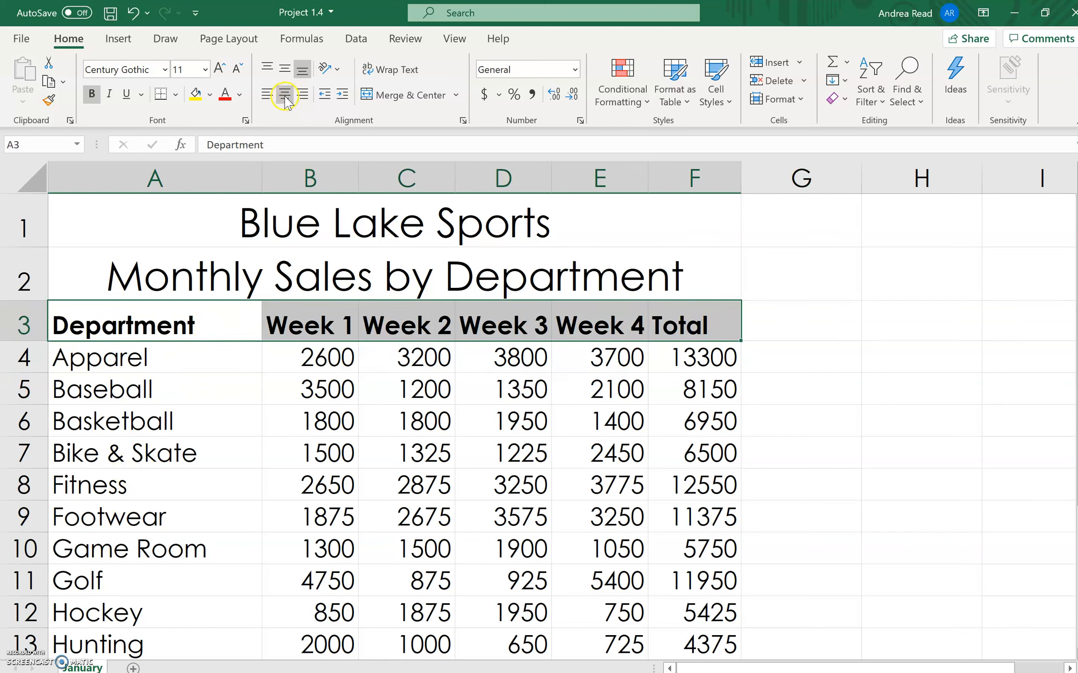
pyautogui.click(285, 94)
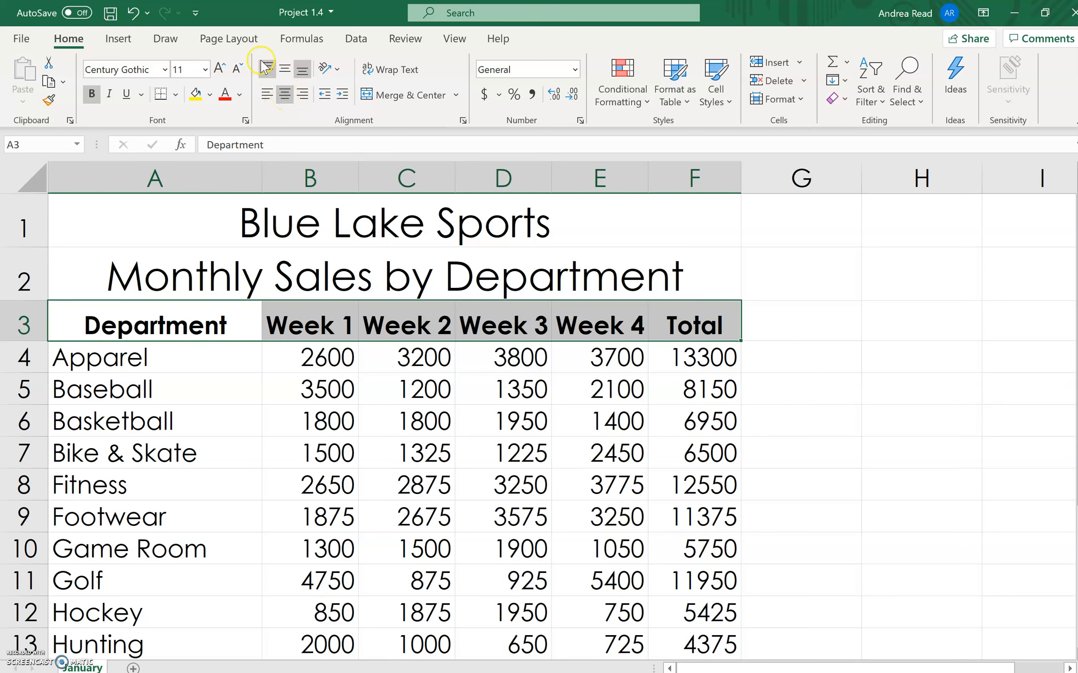
pyautogui.click(134, 12)
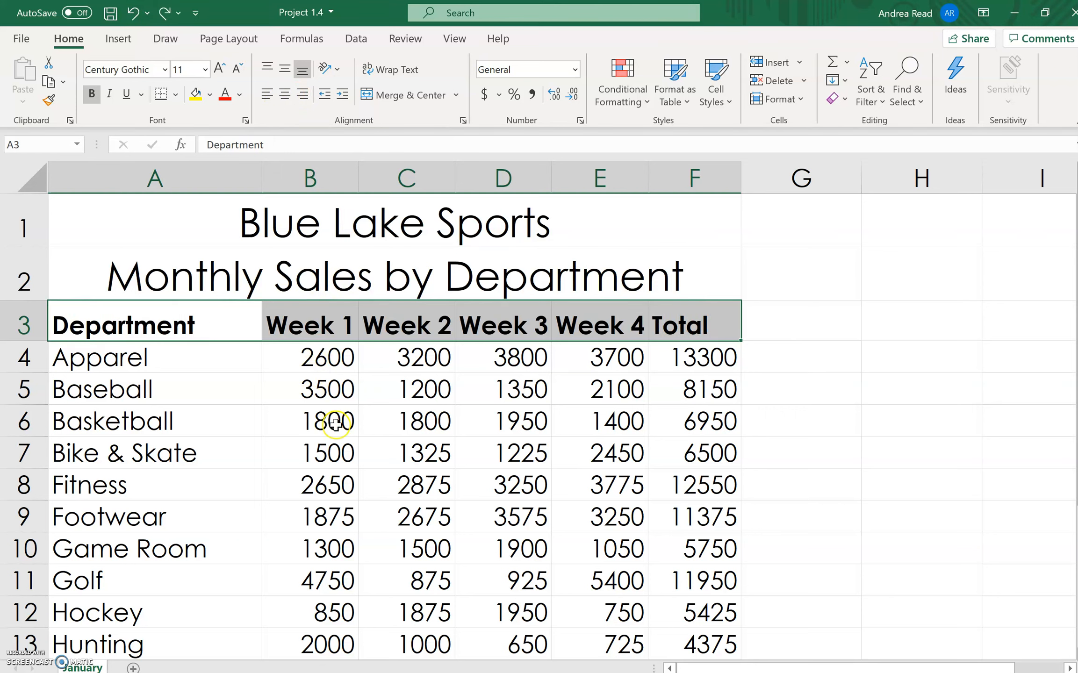
# - Center the Week 1 through Total headings in B3:F3 horizontally
pyautogui.click(297, 315)
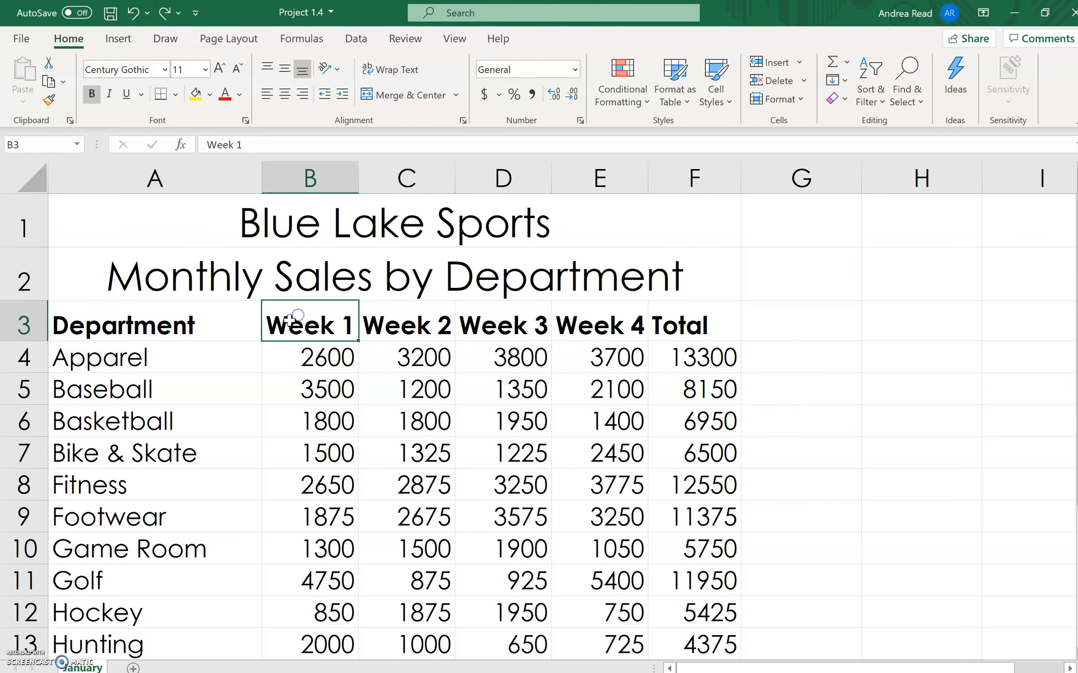
pyautogui.moveTo(295, 322); pyautogui.dragTo(717, 332)
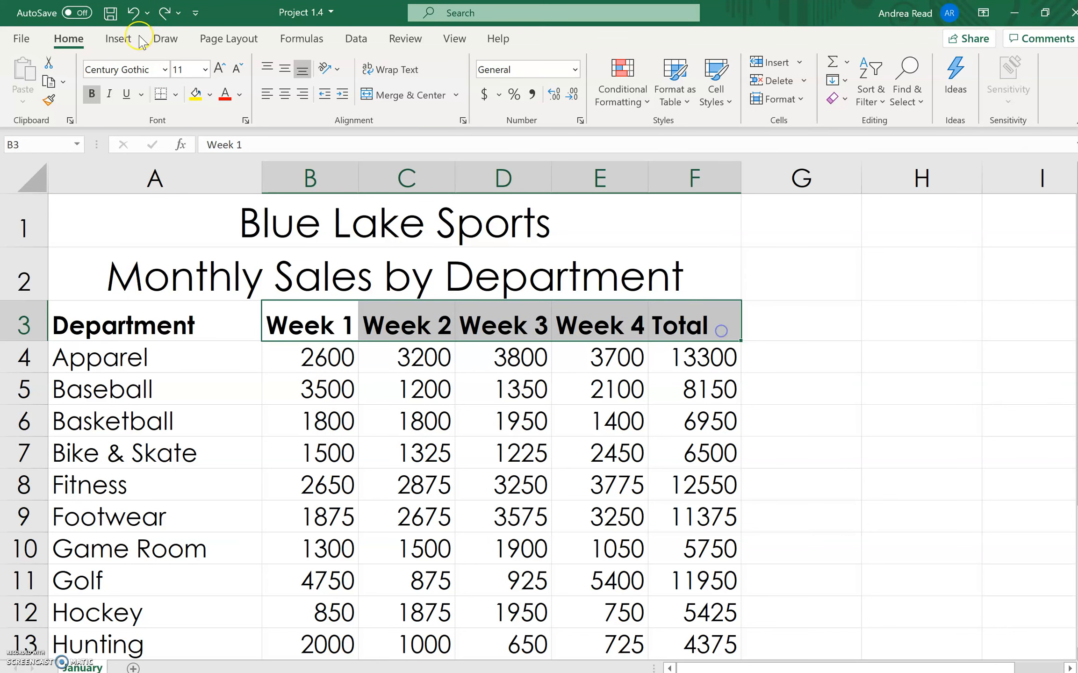
pyautogui.click(286, 96)
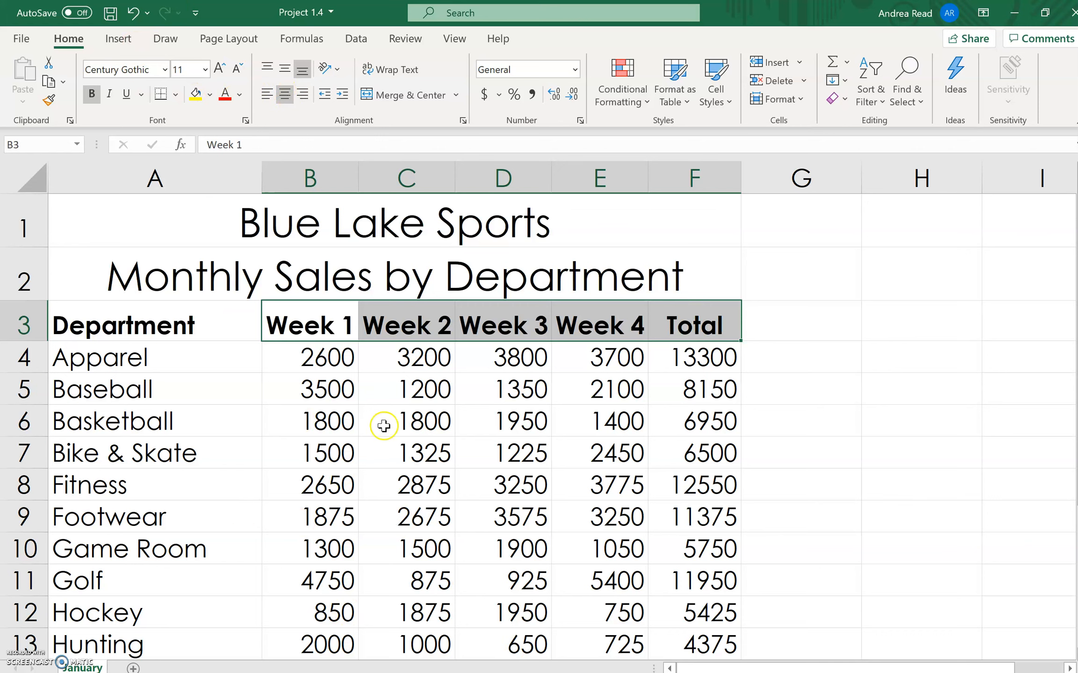
# - Apply the Comma Style to the department sales figures and totals in B4:F16
pyautogui.click(325, 361)
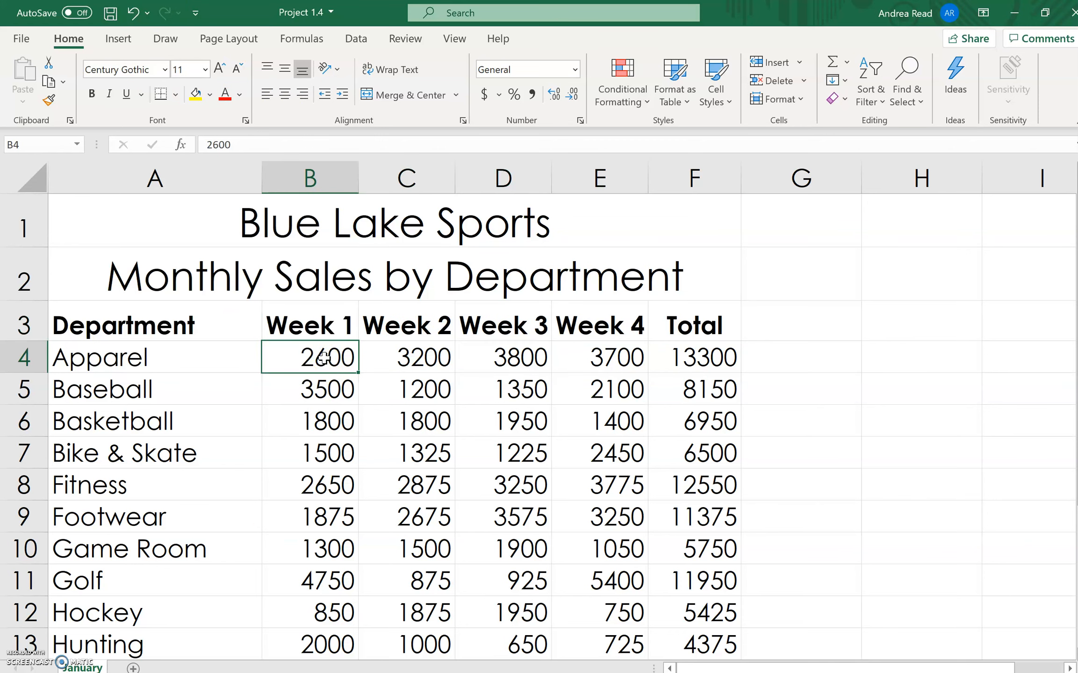
pyautogui.moveTo(324, 358); pyautogui.dragTo(719, 526)
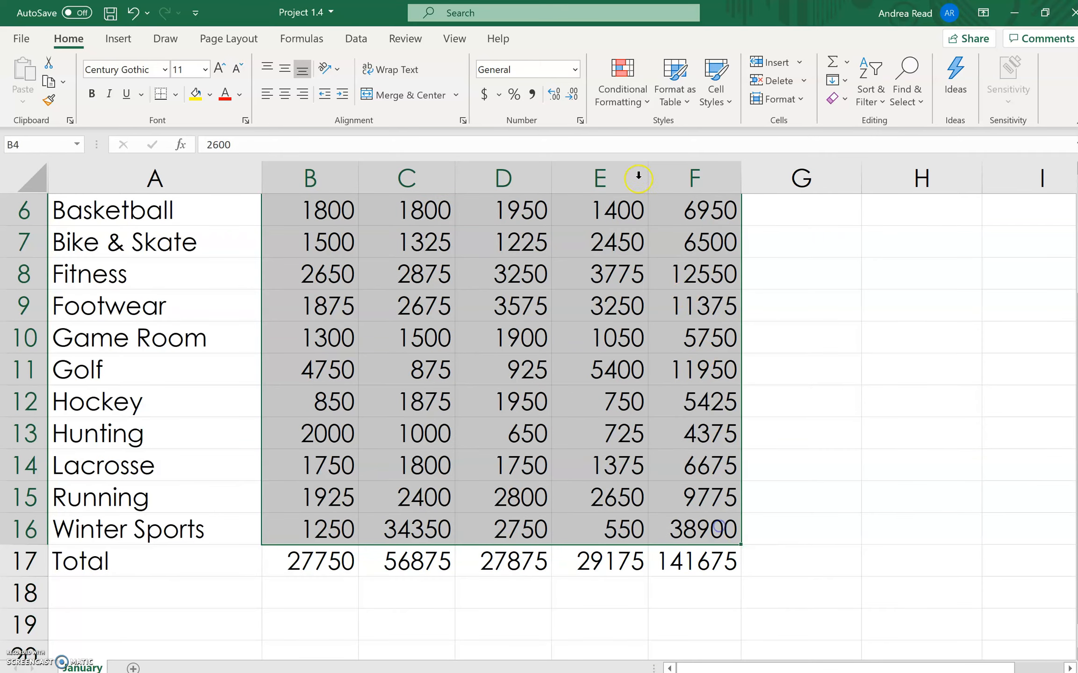
pyautogui.click(533, 95)
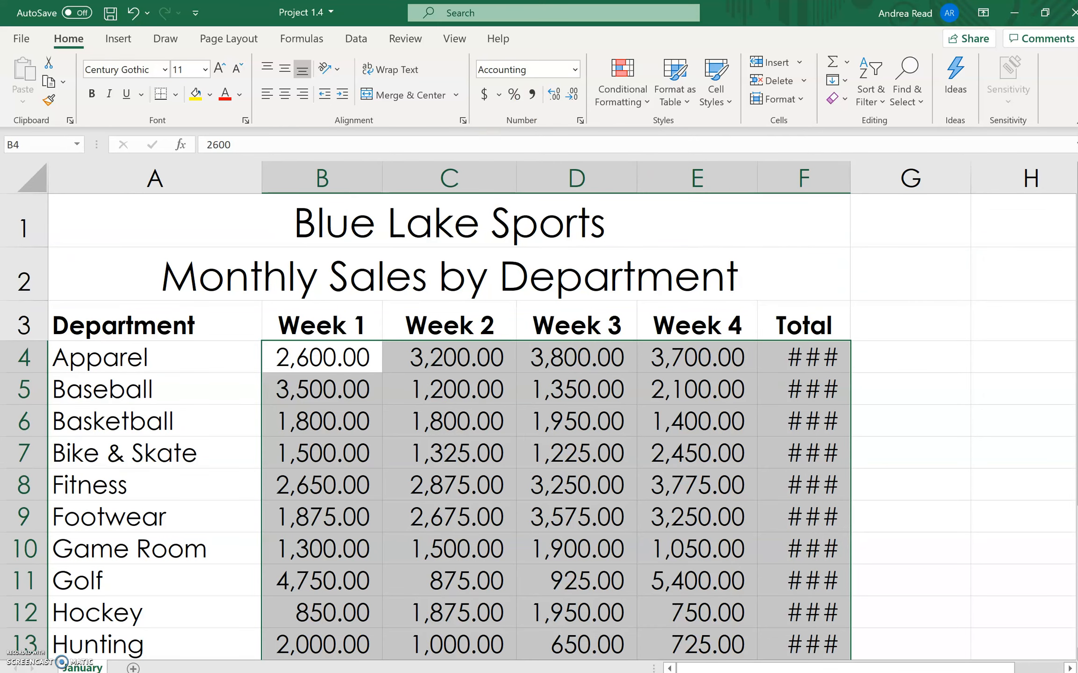
# - AutoFit the width of column F to display its department totals in full
pyautogui.scroll(-2, 289, 585)
pyautogui.click(314, 535)
pyautogui.moveTo(314, 534); pyautogui.dragTo(778, 525)
pyautogui.scroll(2, 953, 397)
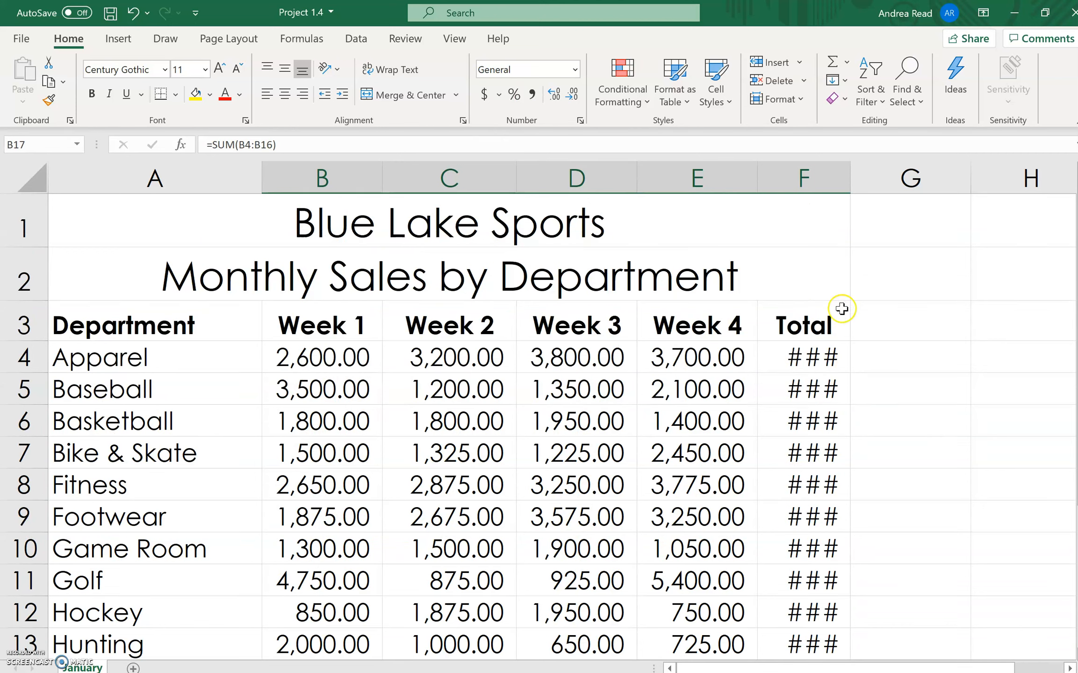
pyautogui.doubleClick(850, 176)
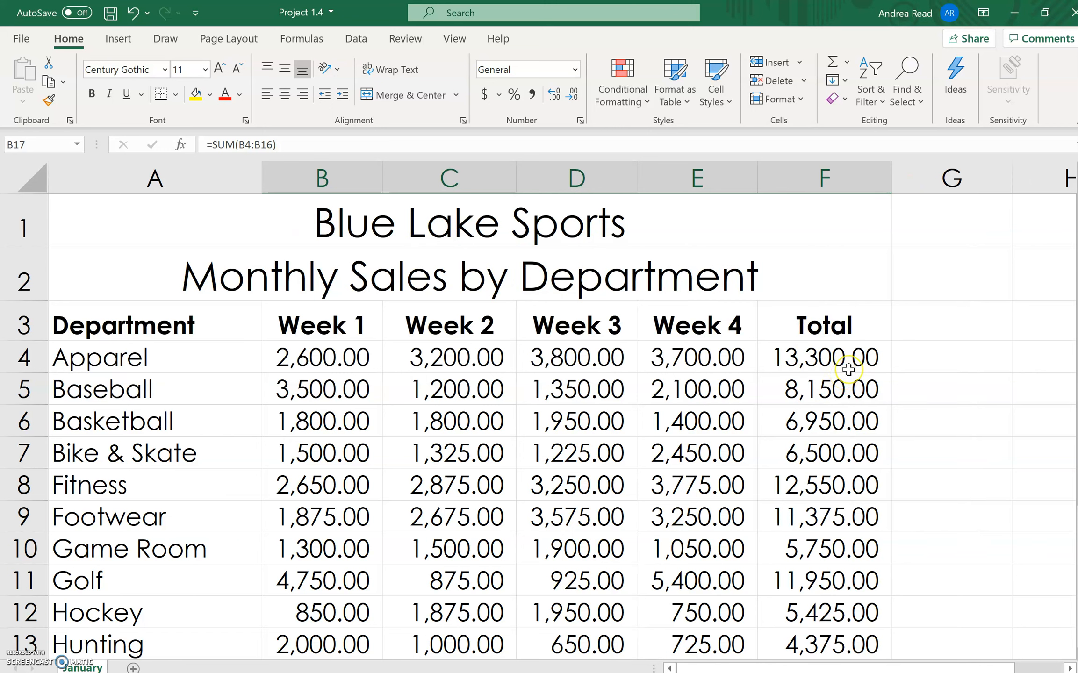
# - Reduce the sales figures and totals in B4:F16 to zero decimal places
pyautogui.moveTo(314, 361); pyautogui.dragTo(867, 565)
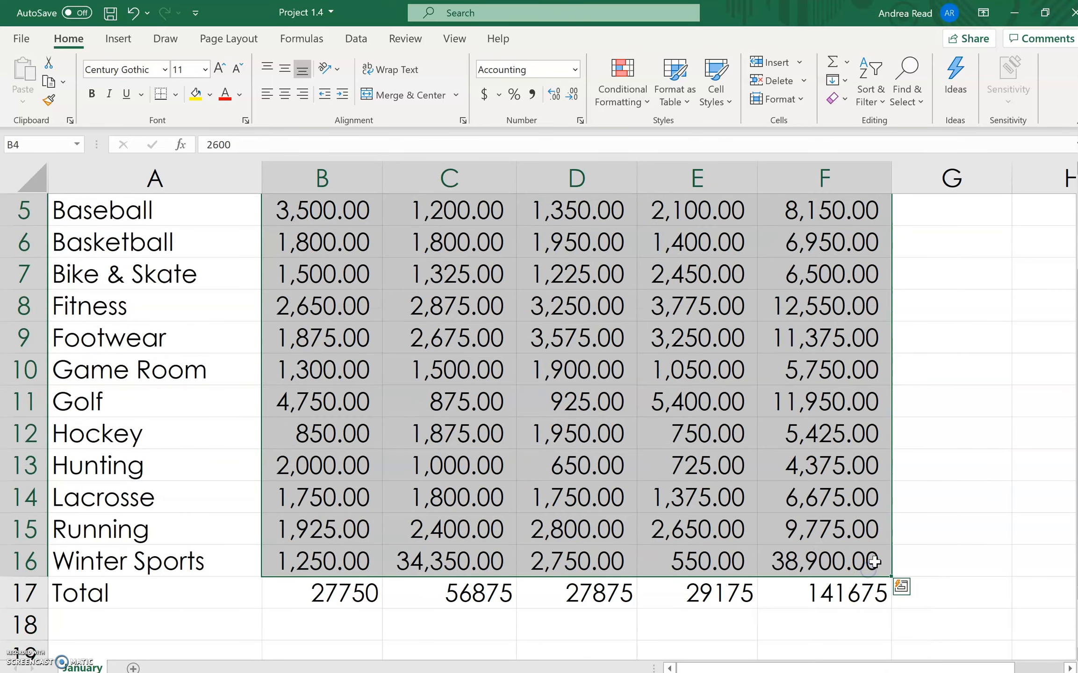
pyautogui.click(574, 96)
pyautogui.click(574, 96)
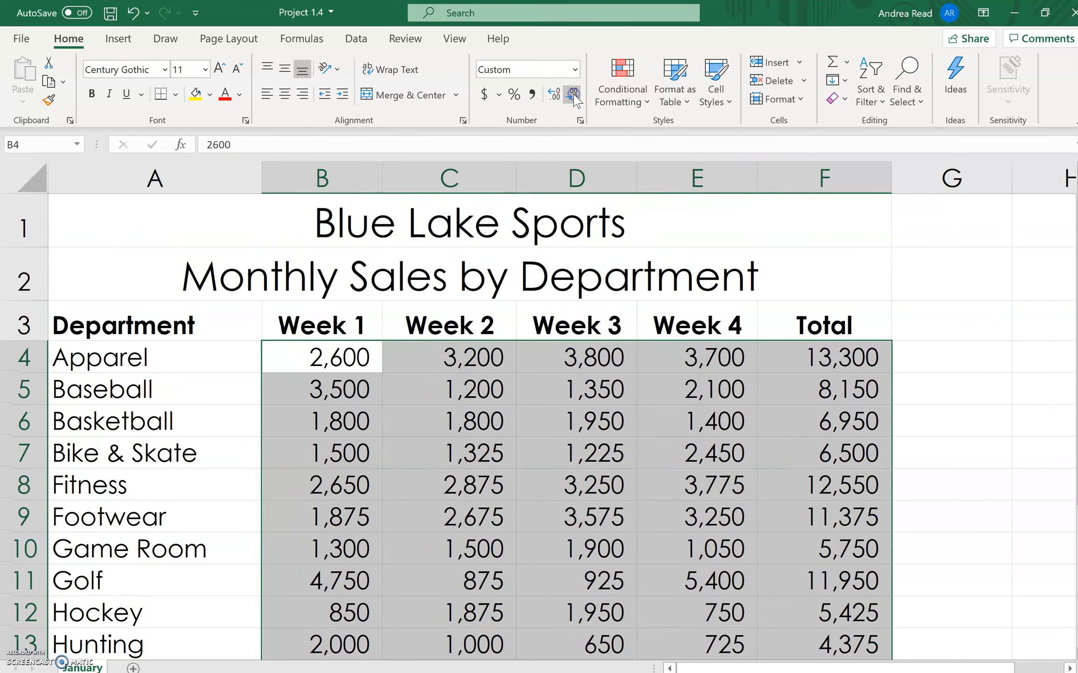
# - Format the Total row values in B17:F17 as Accounting with zero decimal places
pyautogui.scroll(-3, 894, 423)
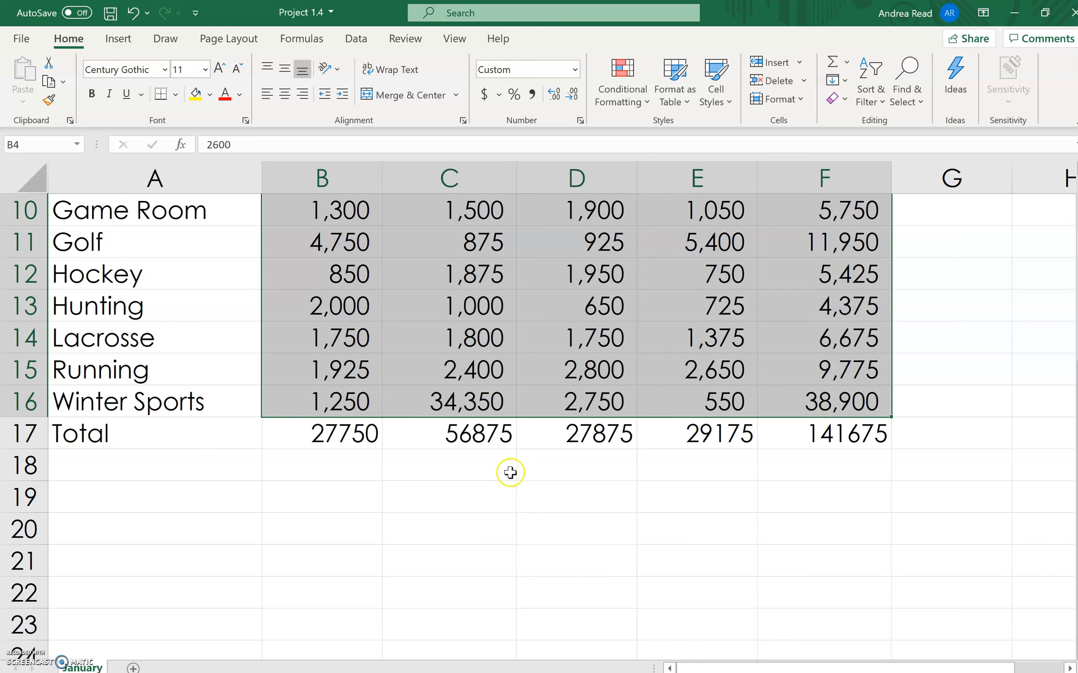
pyautogui.moveTo(328, 446); pyautogui.dragTo(841, 437)
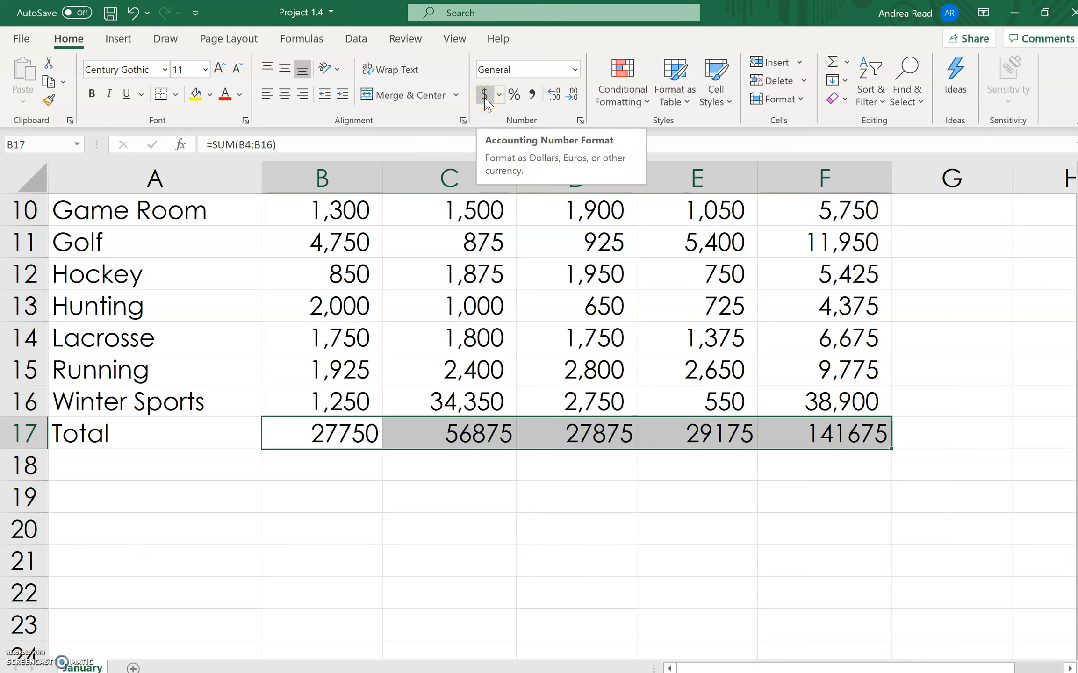
pyautogui.click(575, 71)
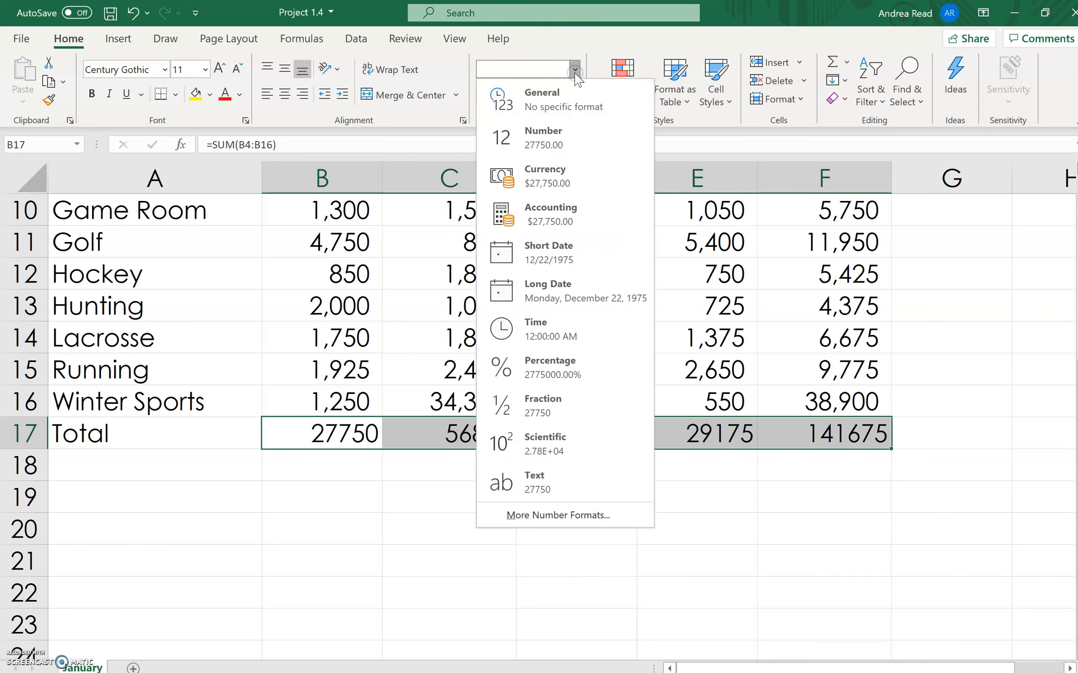
pyautogui.click(560, 224)
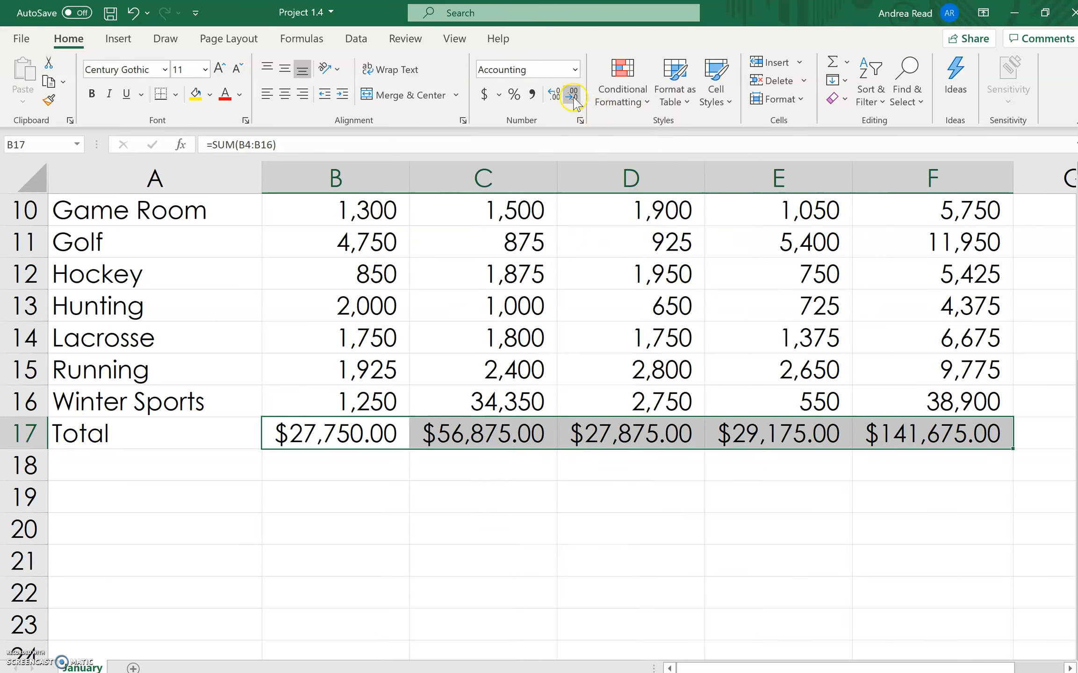
pyautogui.click(573, 95)
pyautogui.click(574, 95)
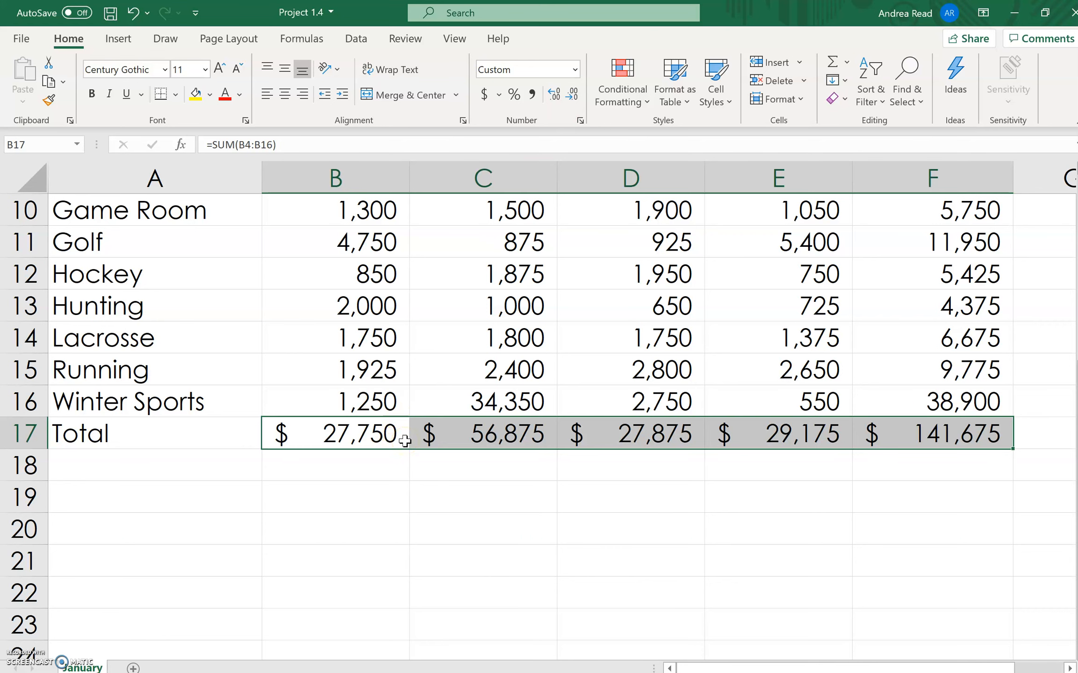
# - Apply All Borders to the table in A3:F17 and AutoFit the widths of columns B through F
pyautogui.scroll(5, 394, 529)
pyautogui.click(255, 325)
pyautogui.moveTo(275, 328); pyautogui.dragTo(1012, 598)
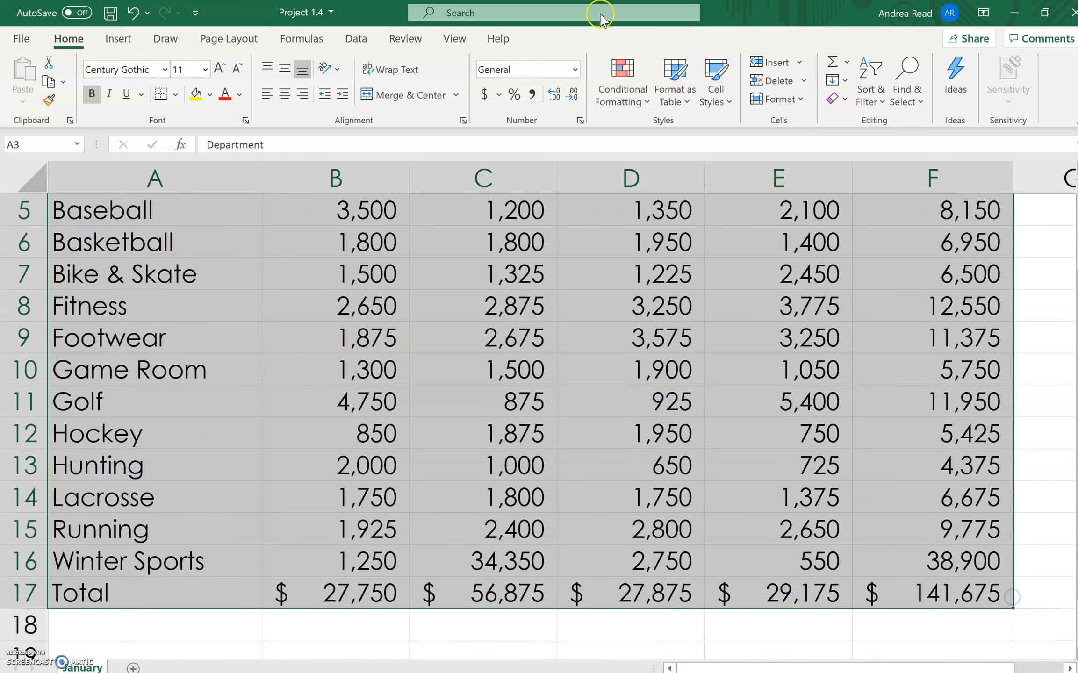
pyautogui.click(175, 95)
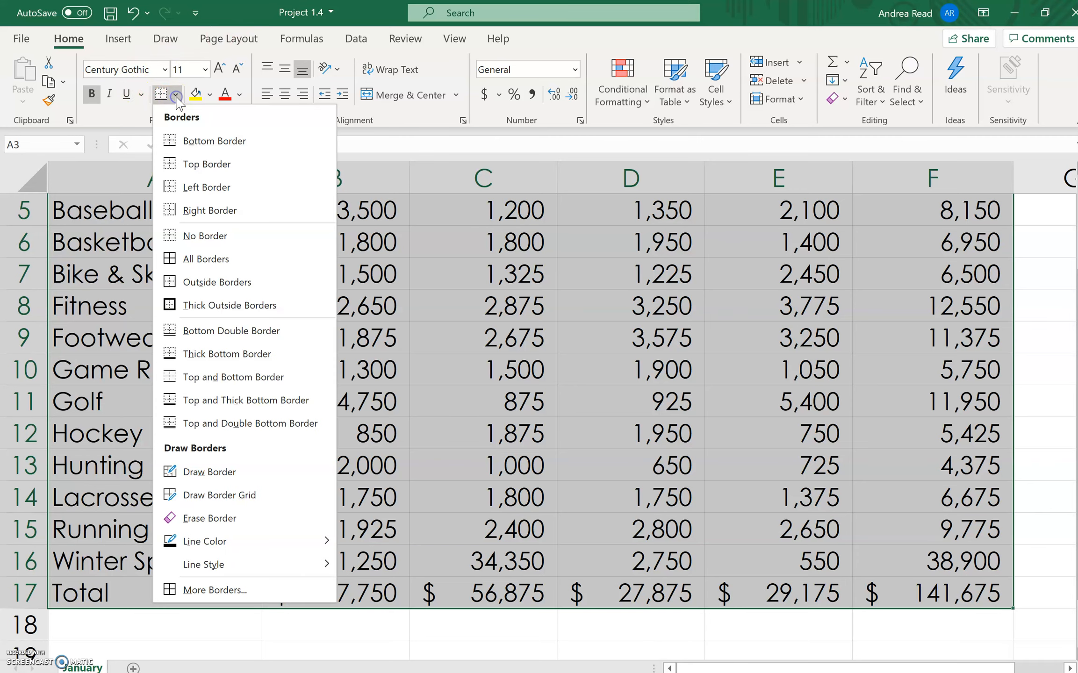
pyautogui.click(246, 258)
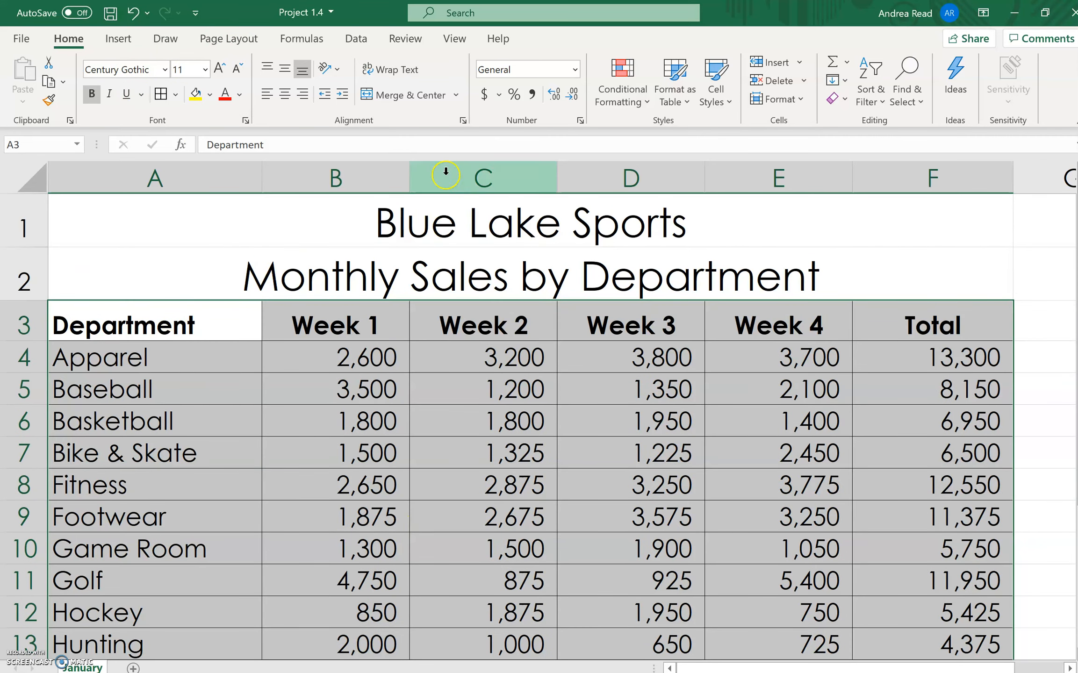
pyautogui.moveTo(346, 168); pyautogui.dragTo(1010, 169)
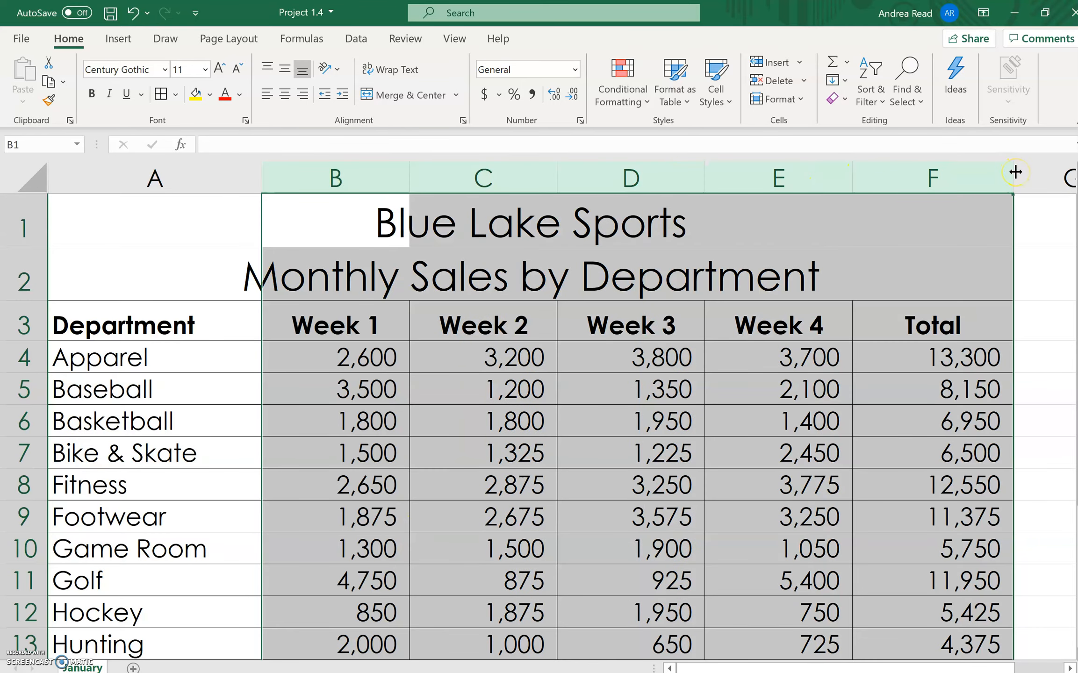
pyautogui.doubleClick(1016, 172)
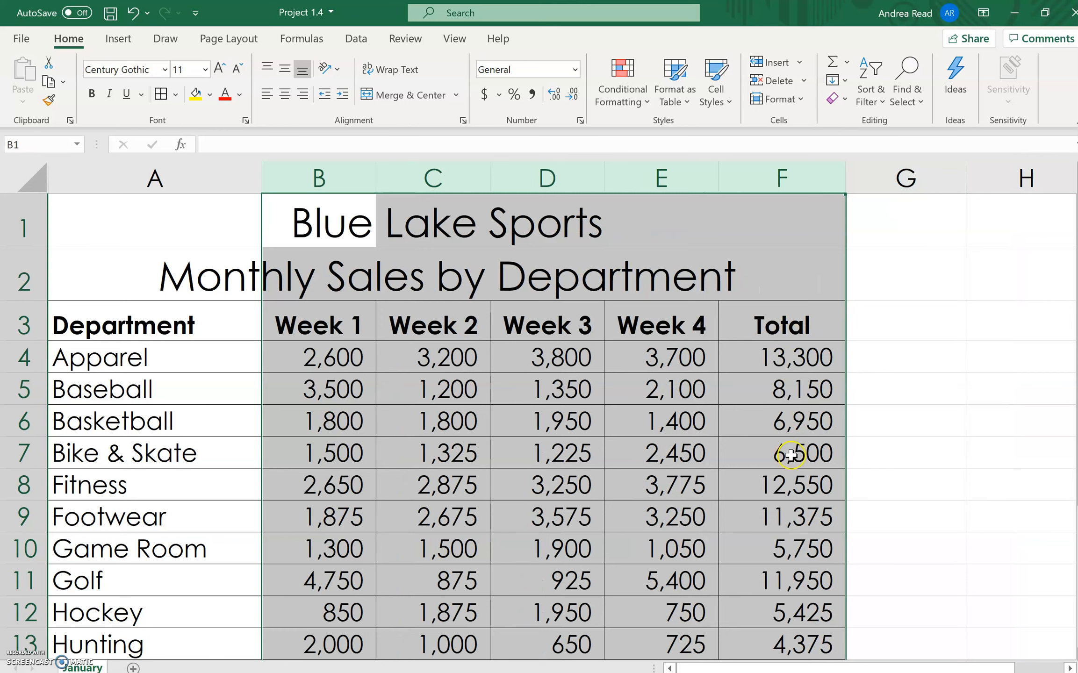